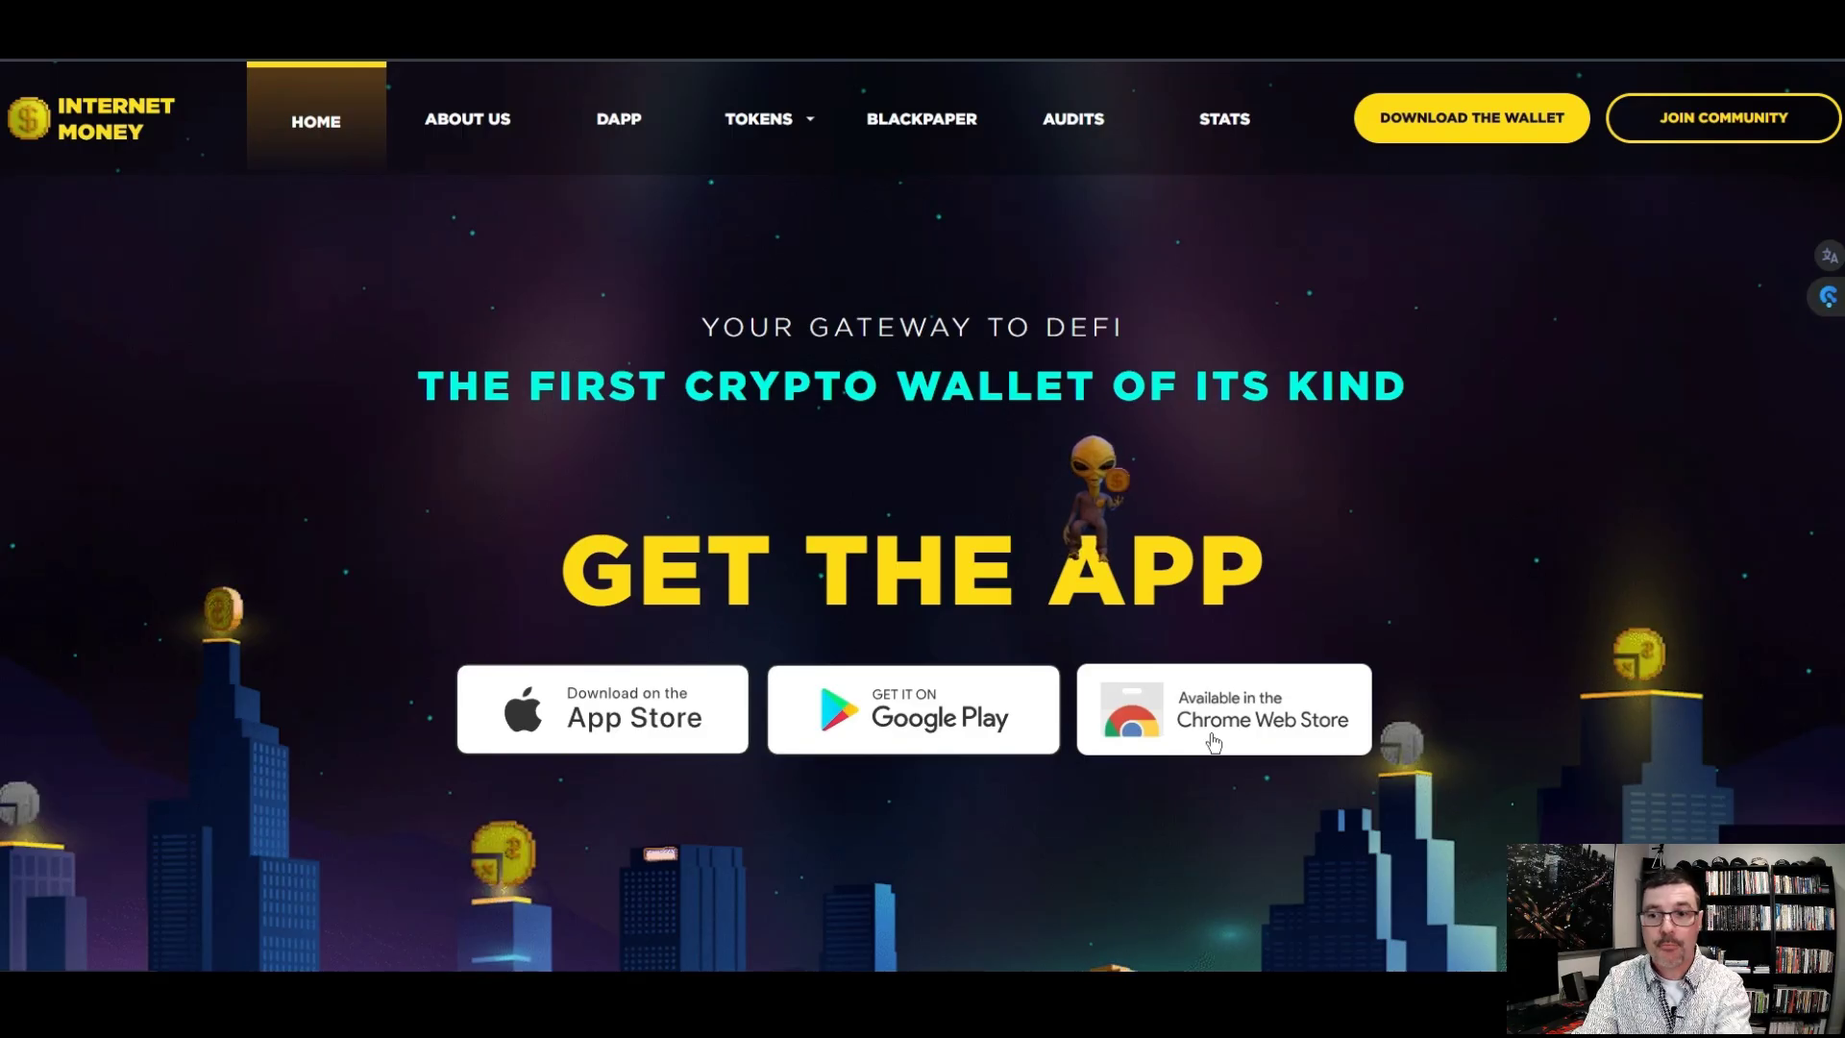
Add the Internet Money Crypto Wallet extension to Chrome from its Chrome Web Store listing
click(1191, 728)
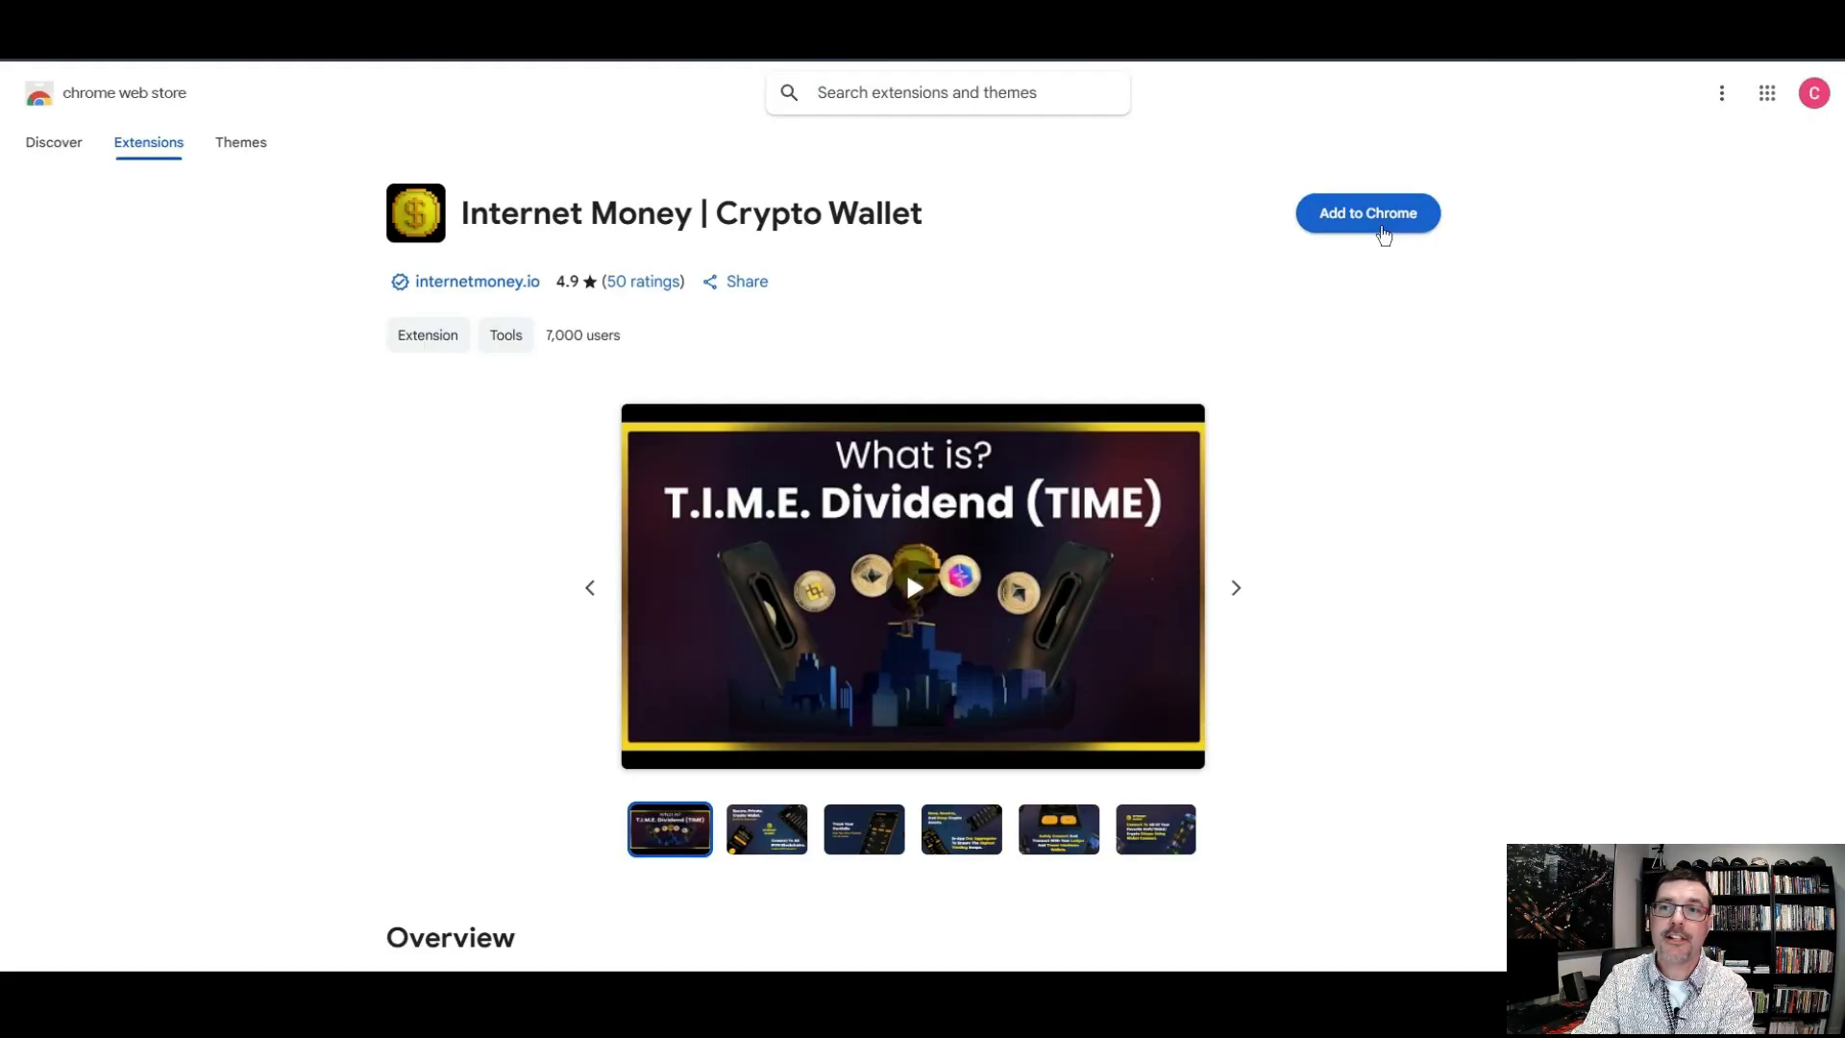
click(1383, 235)
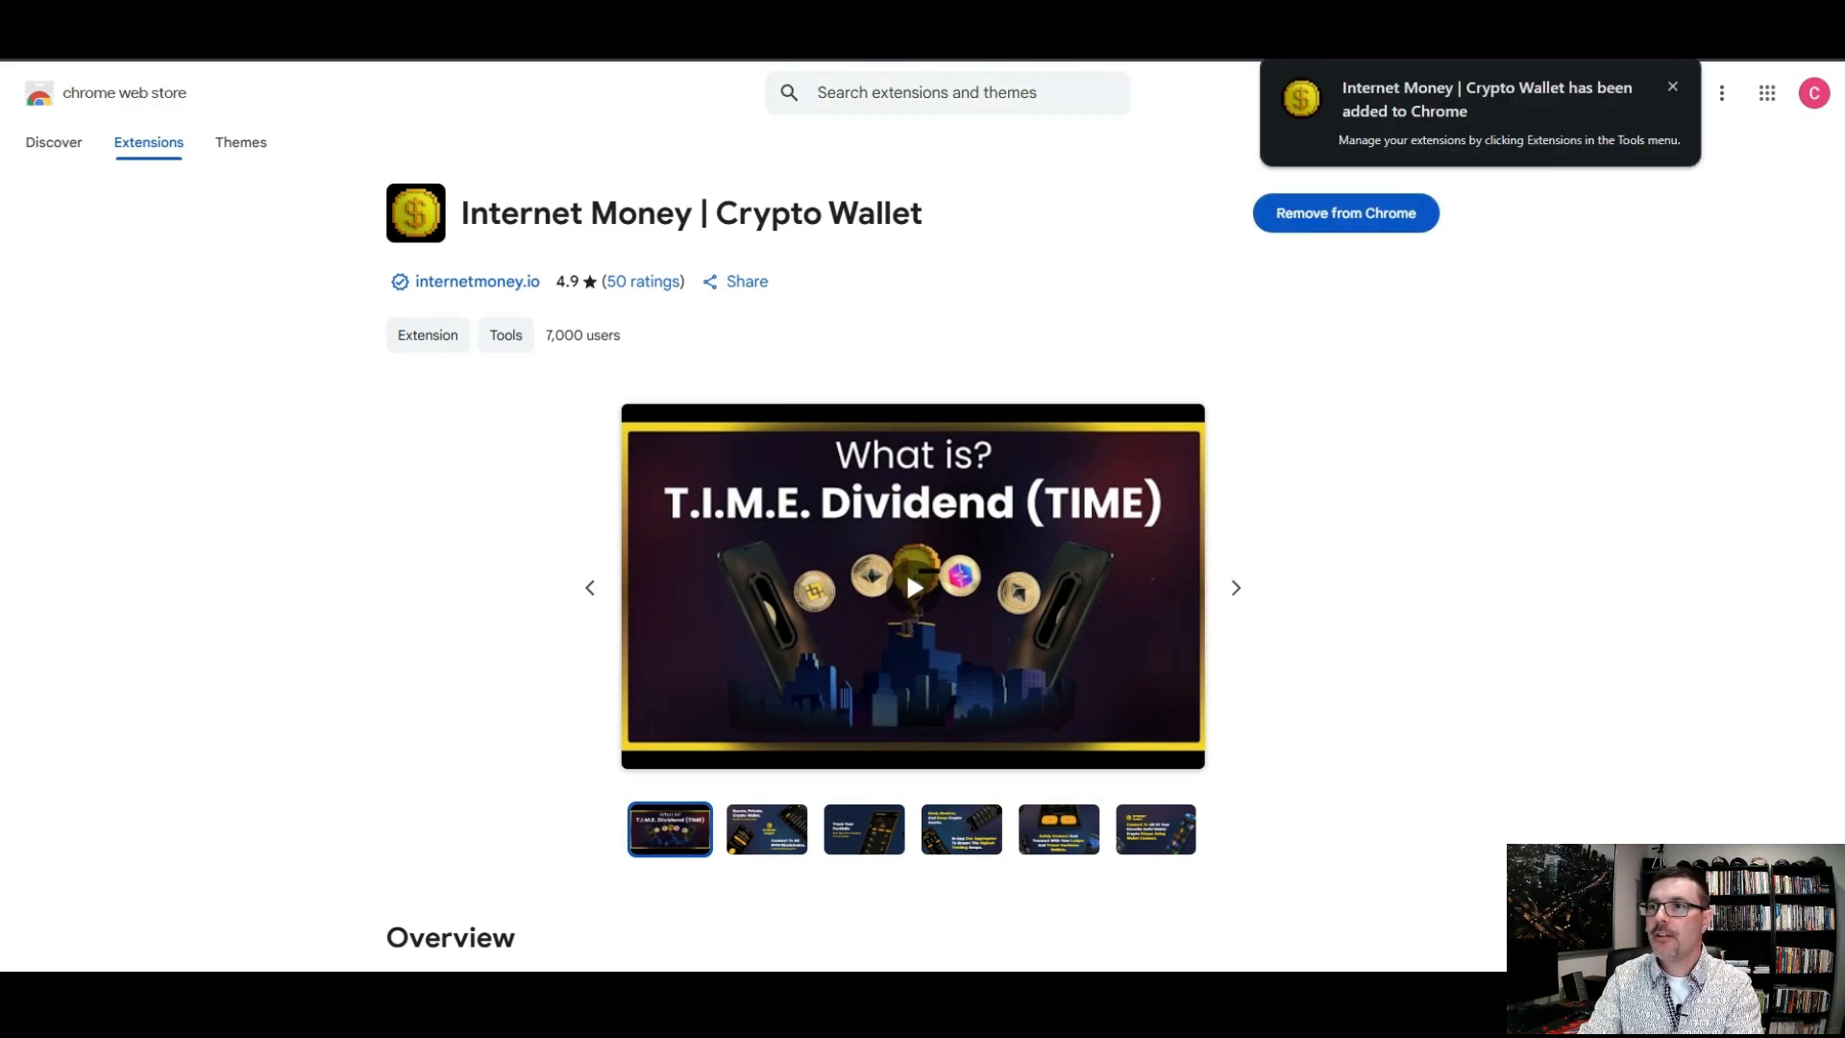
click(1787, 44)
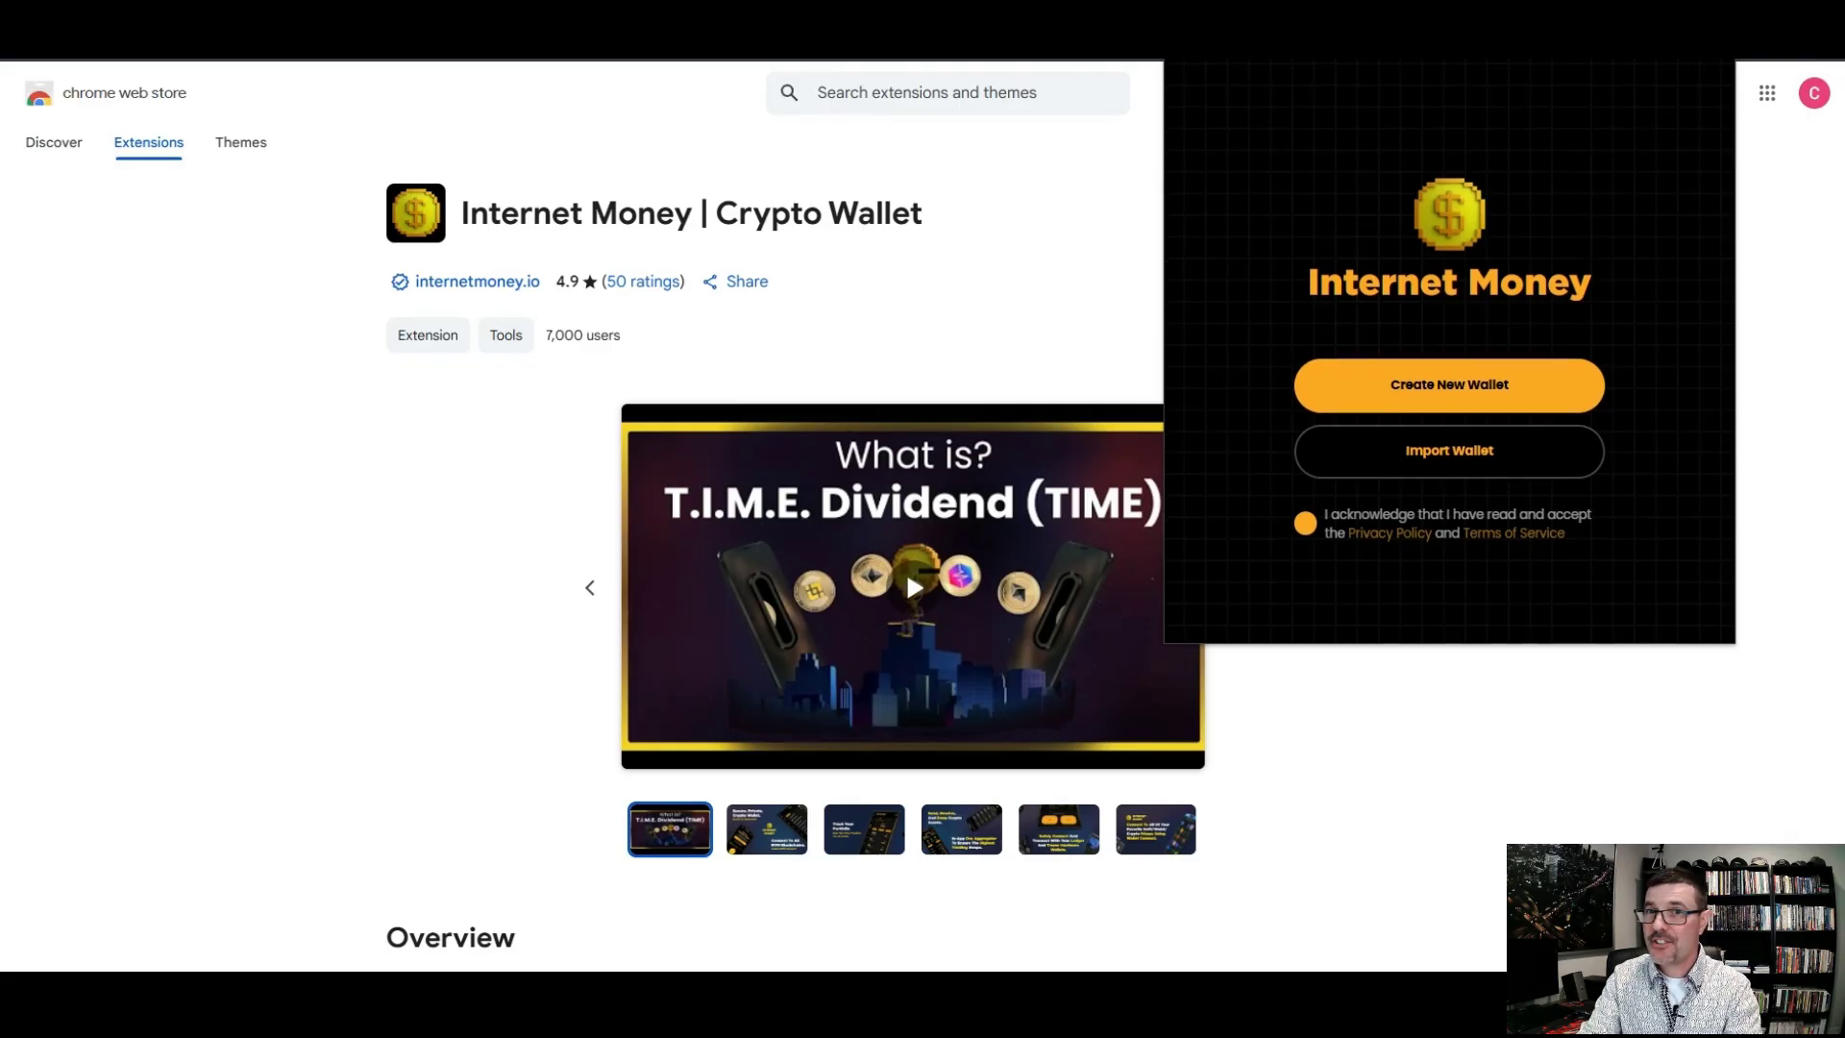
Pin Internet Money from the Extensions menu to the Chrome toolbar
click(1753, 43)
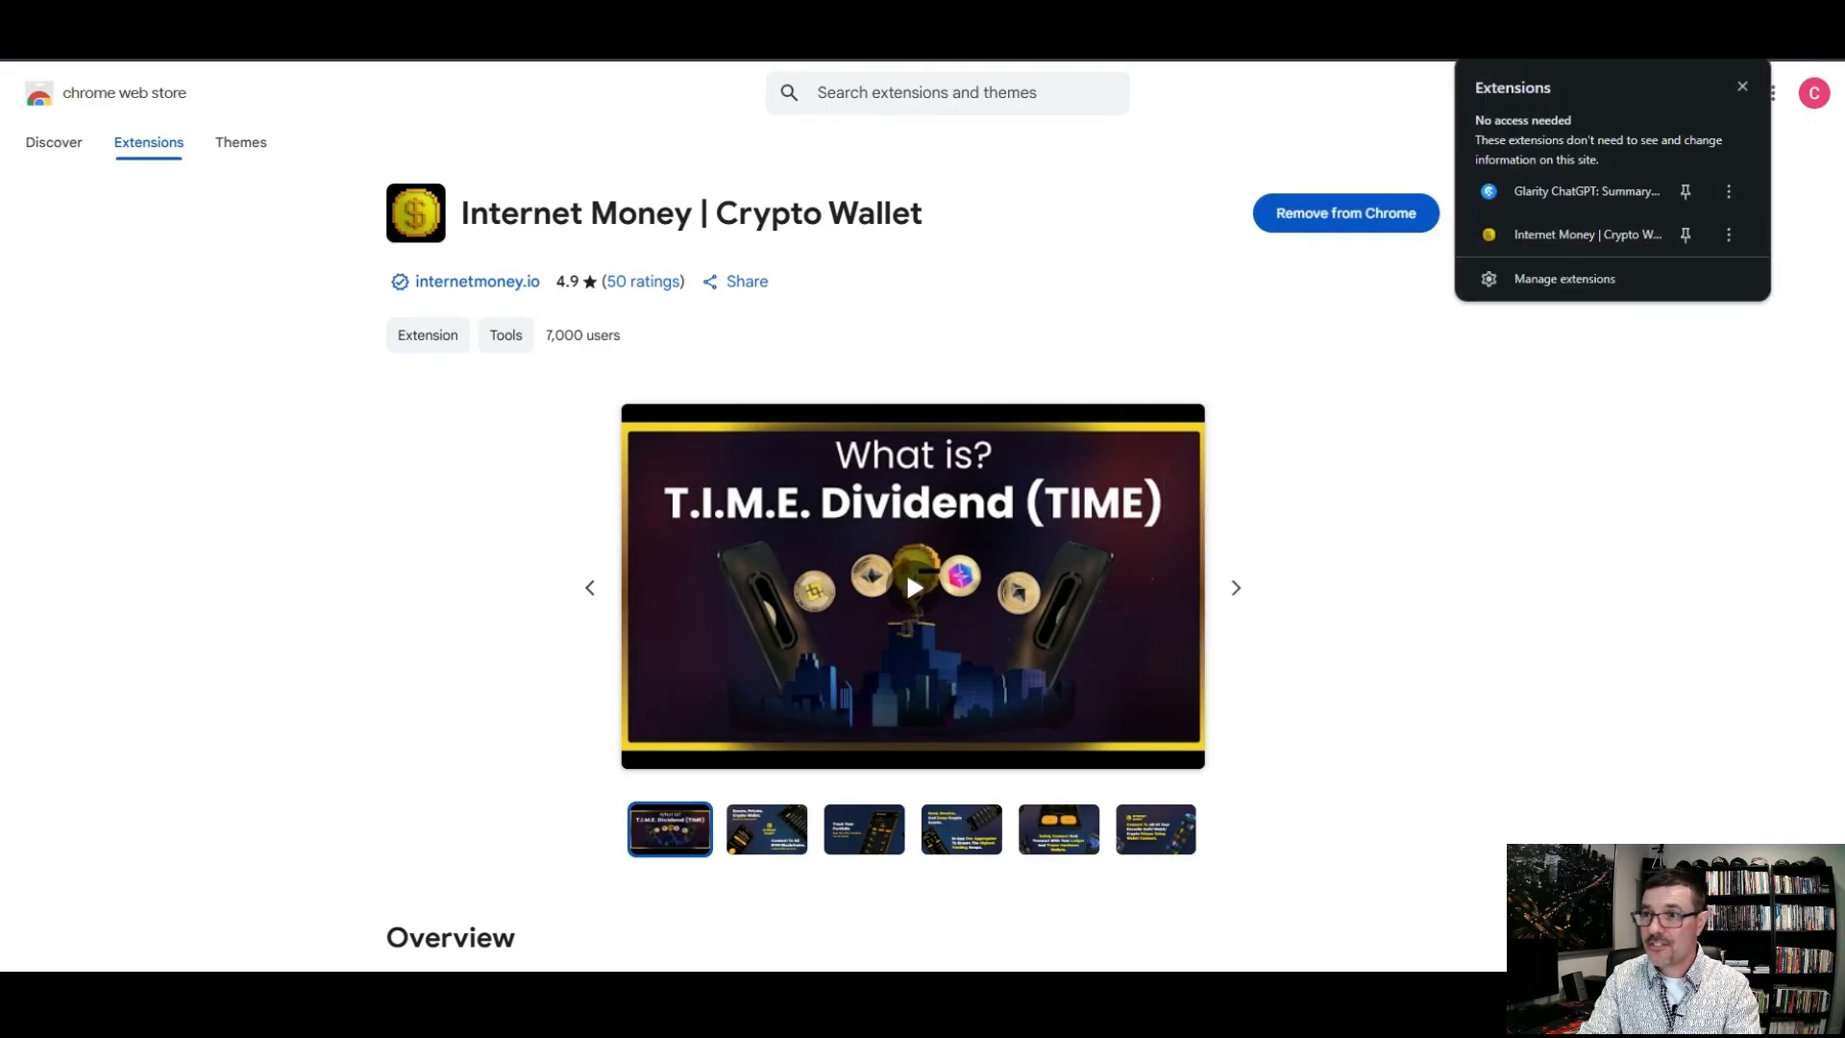
click(1686, 235)
click(1508, 491)
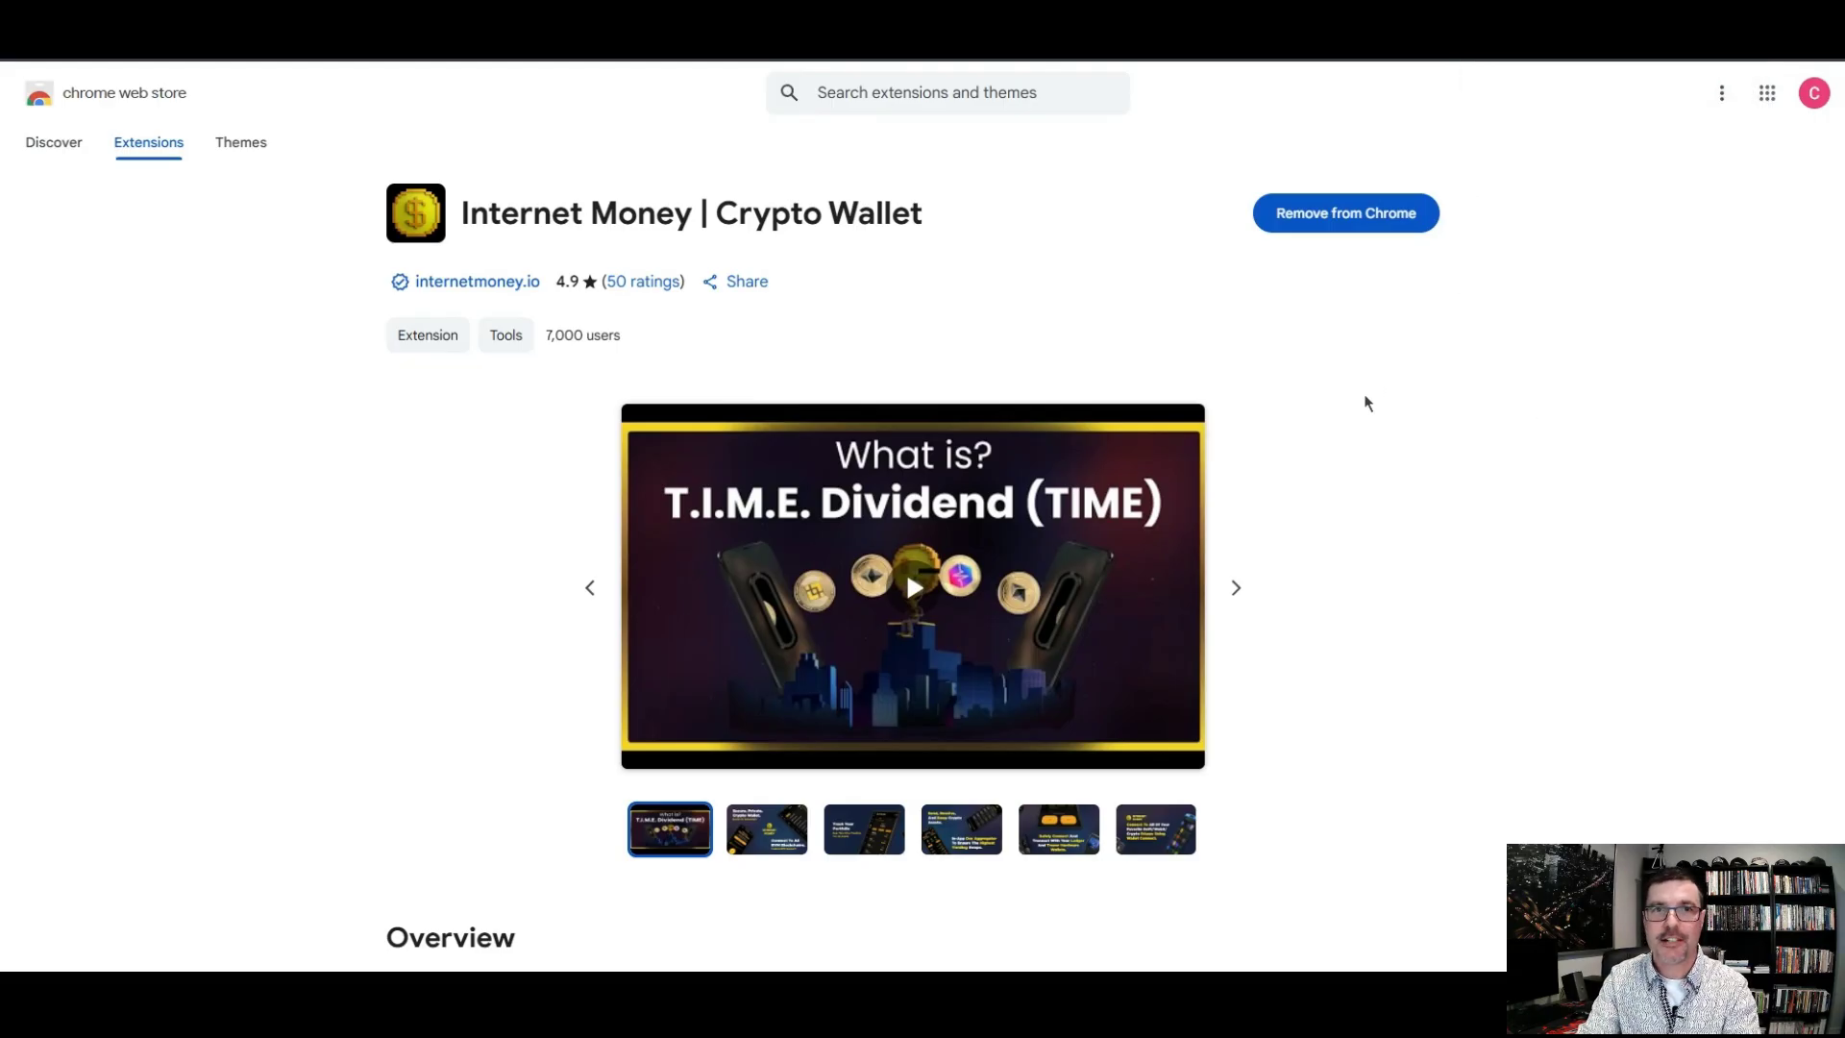
Launch the pinned Internet Money wallet and tick the Privacy Policy and Terms acknowledgement
click(1688, 34)
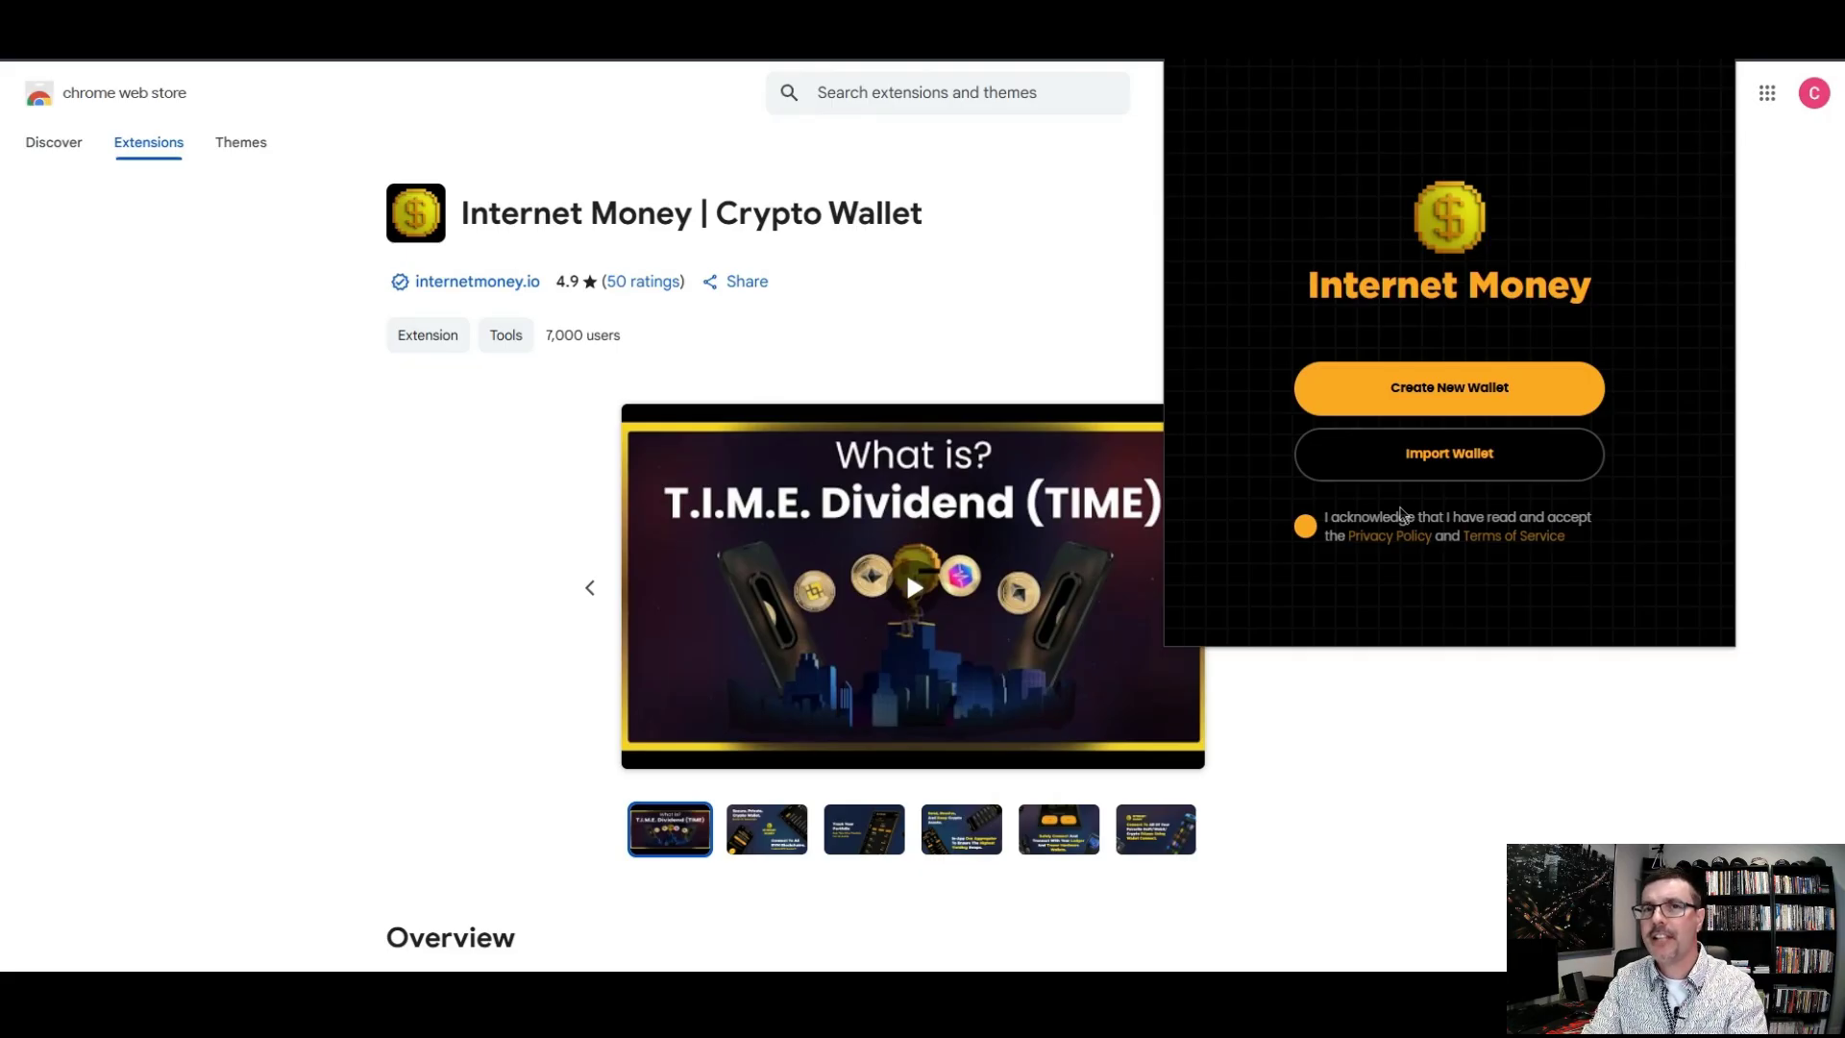
click(1313, 530)
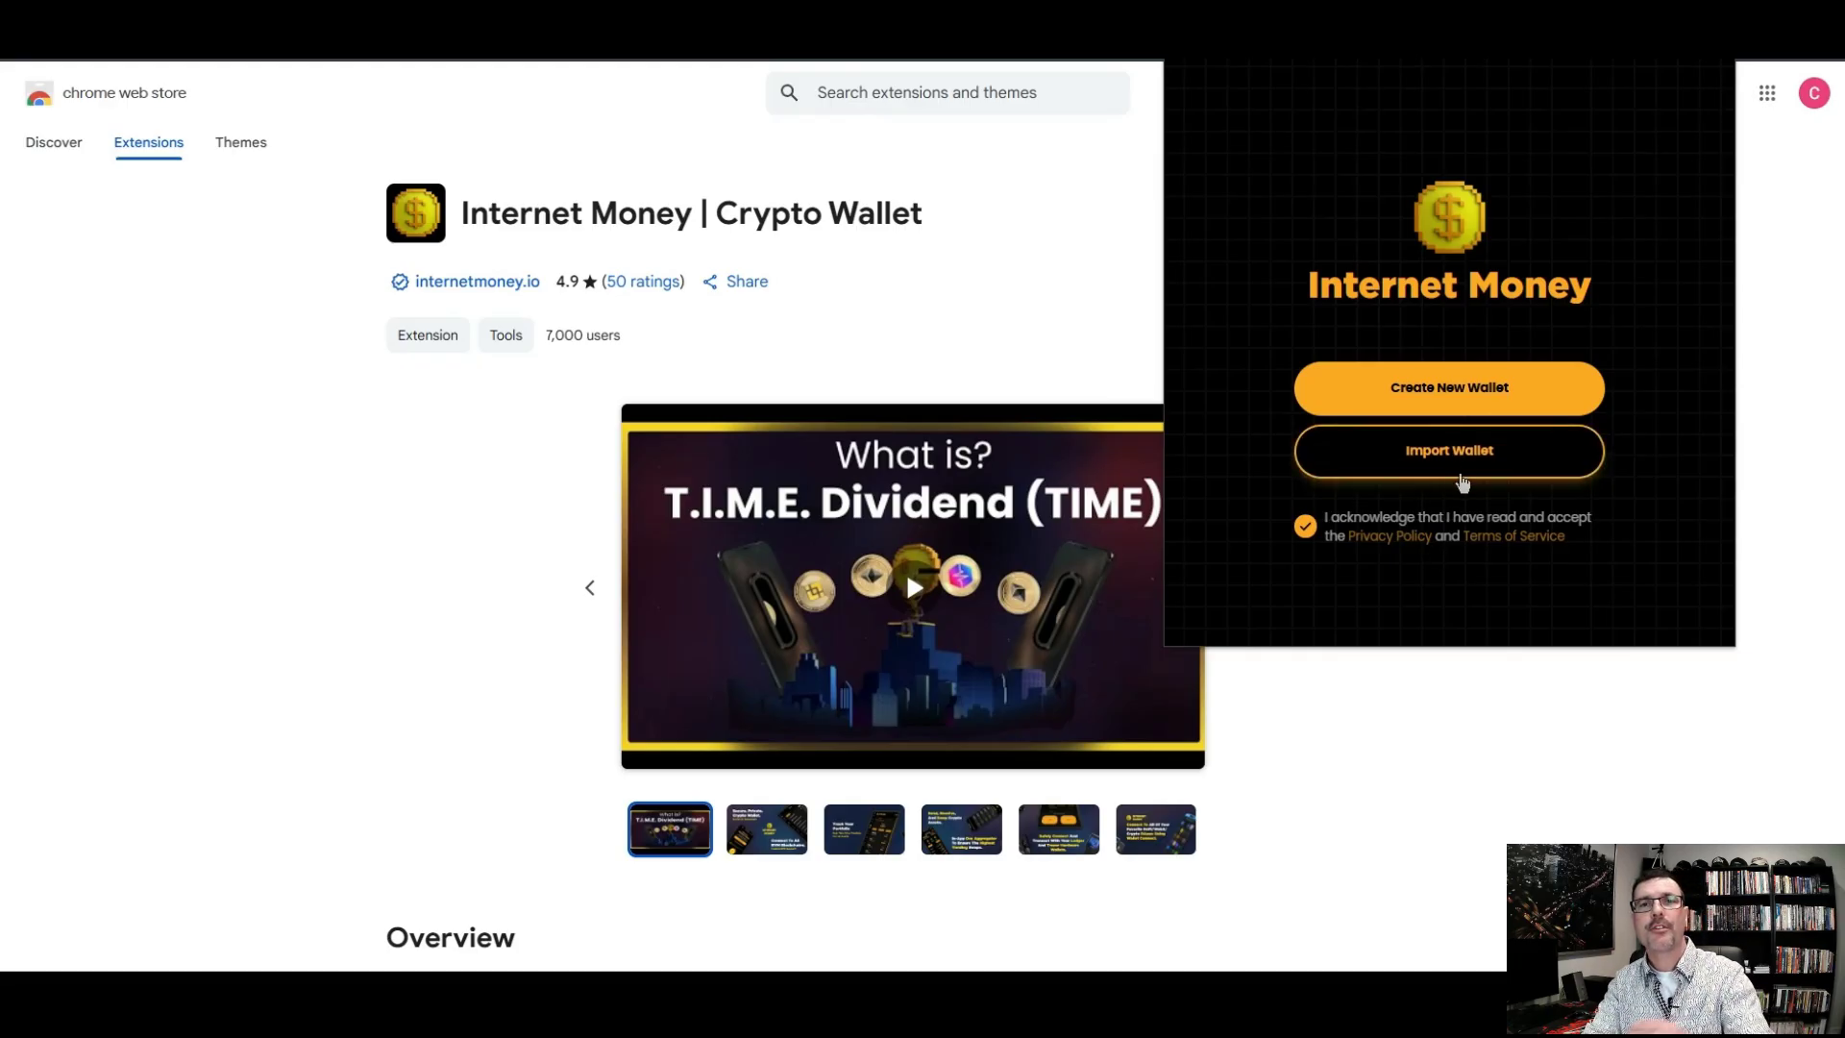
Create a new wallet, step through the seed phrase and key explanations, and set its password
click(1456, 411)
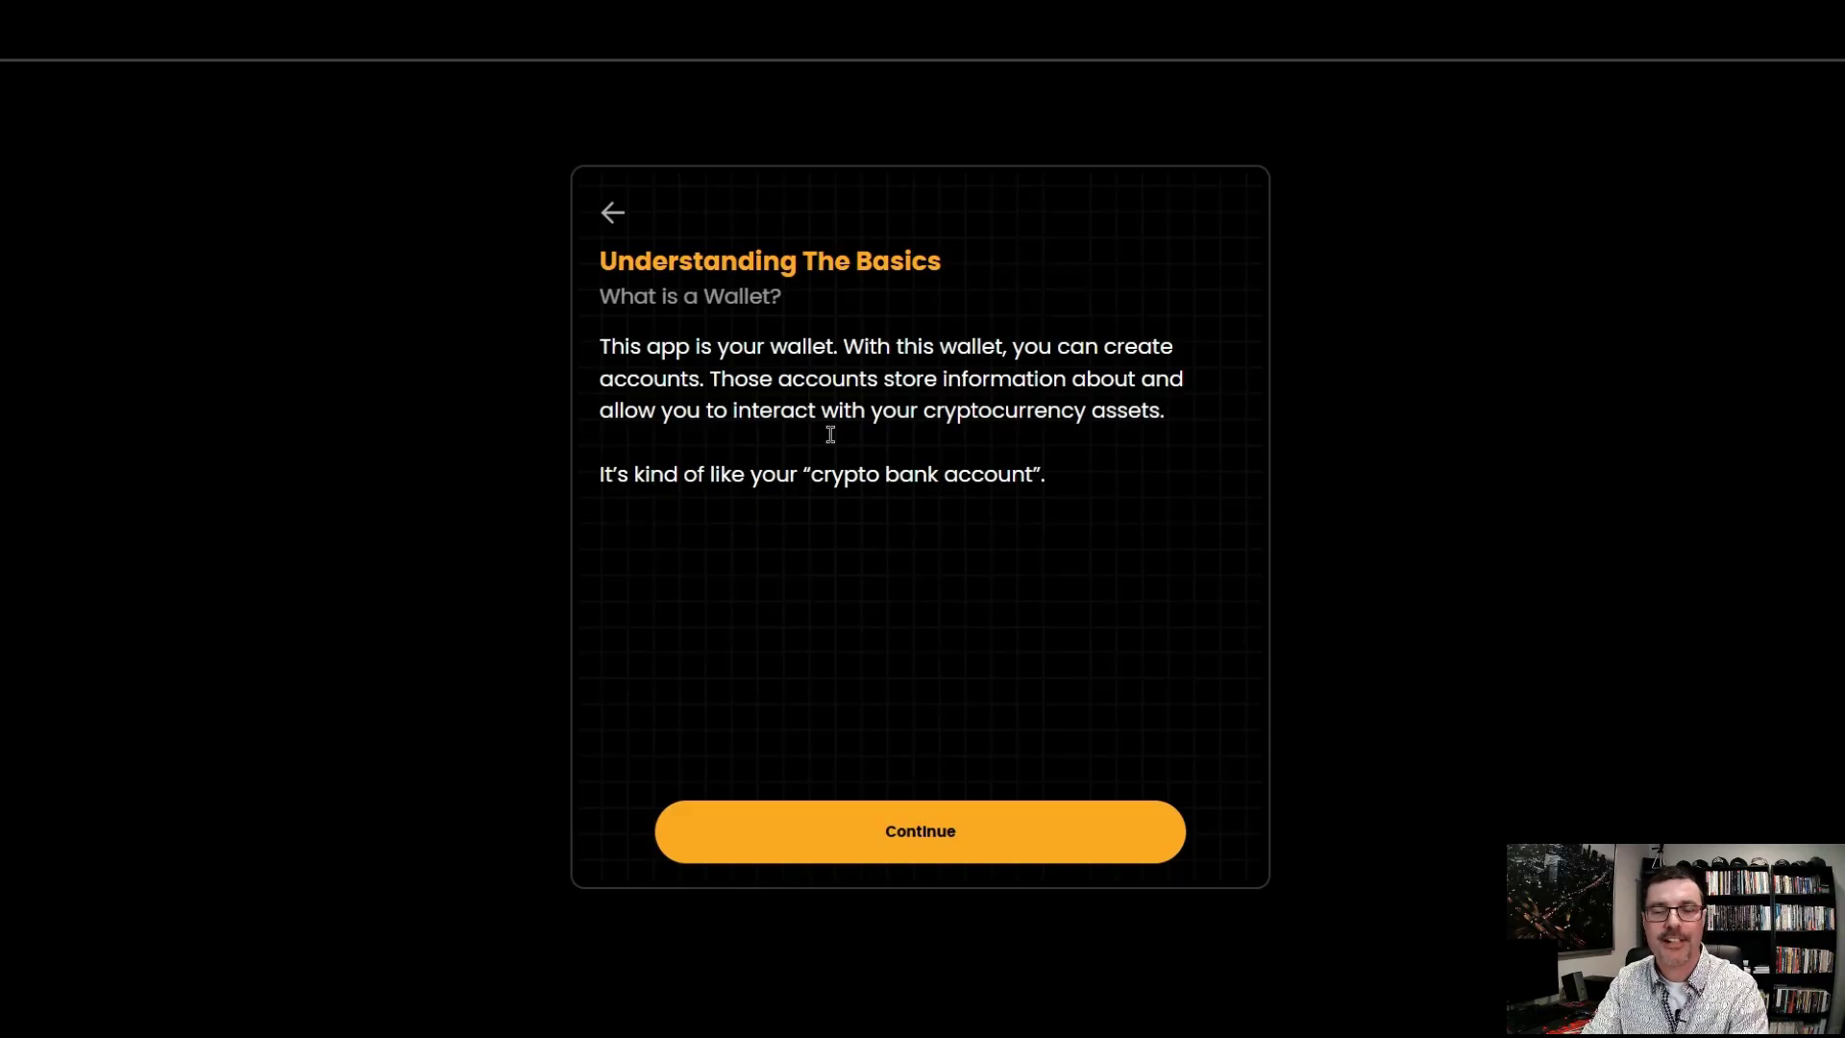
click(898, 833)
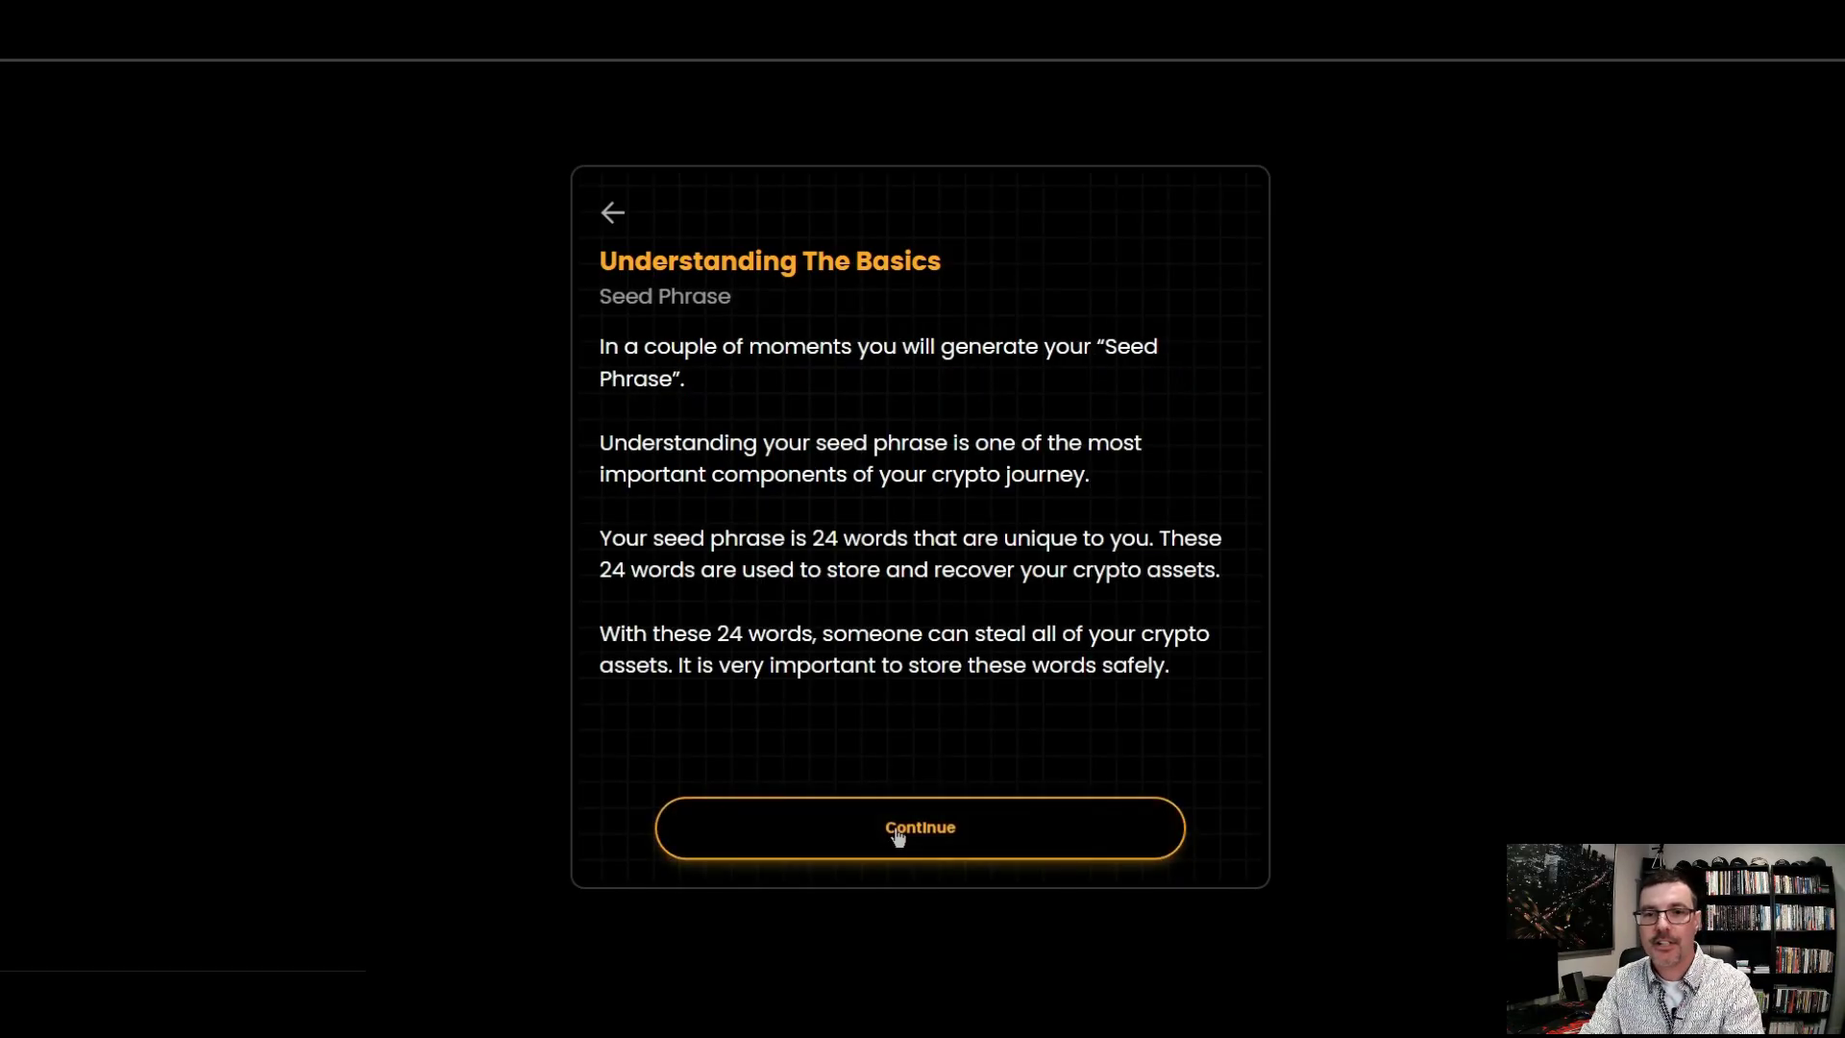
click(898, 833)
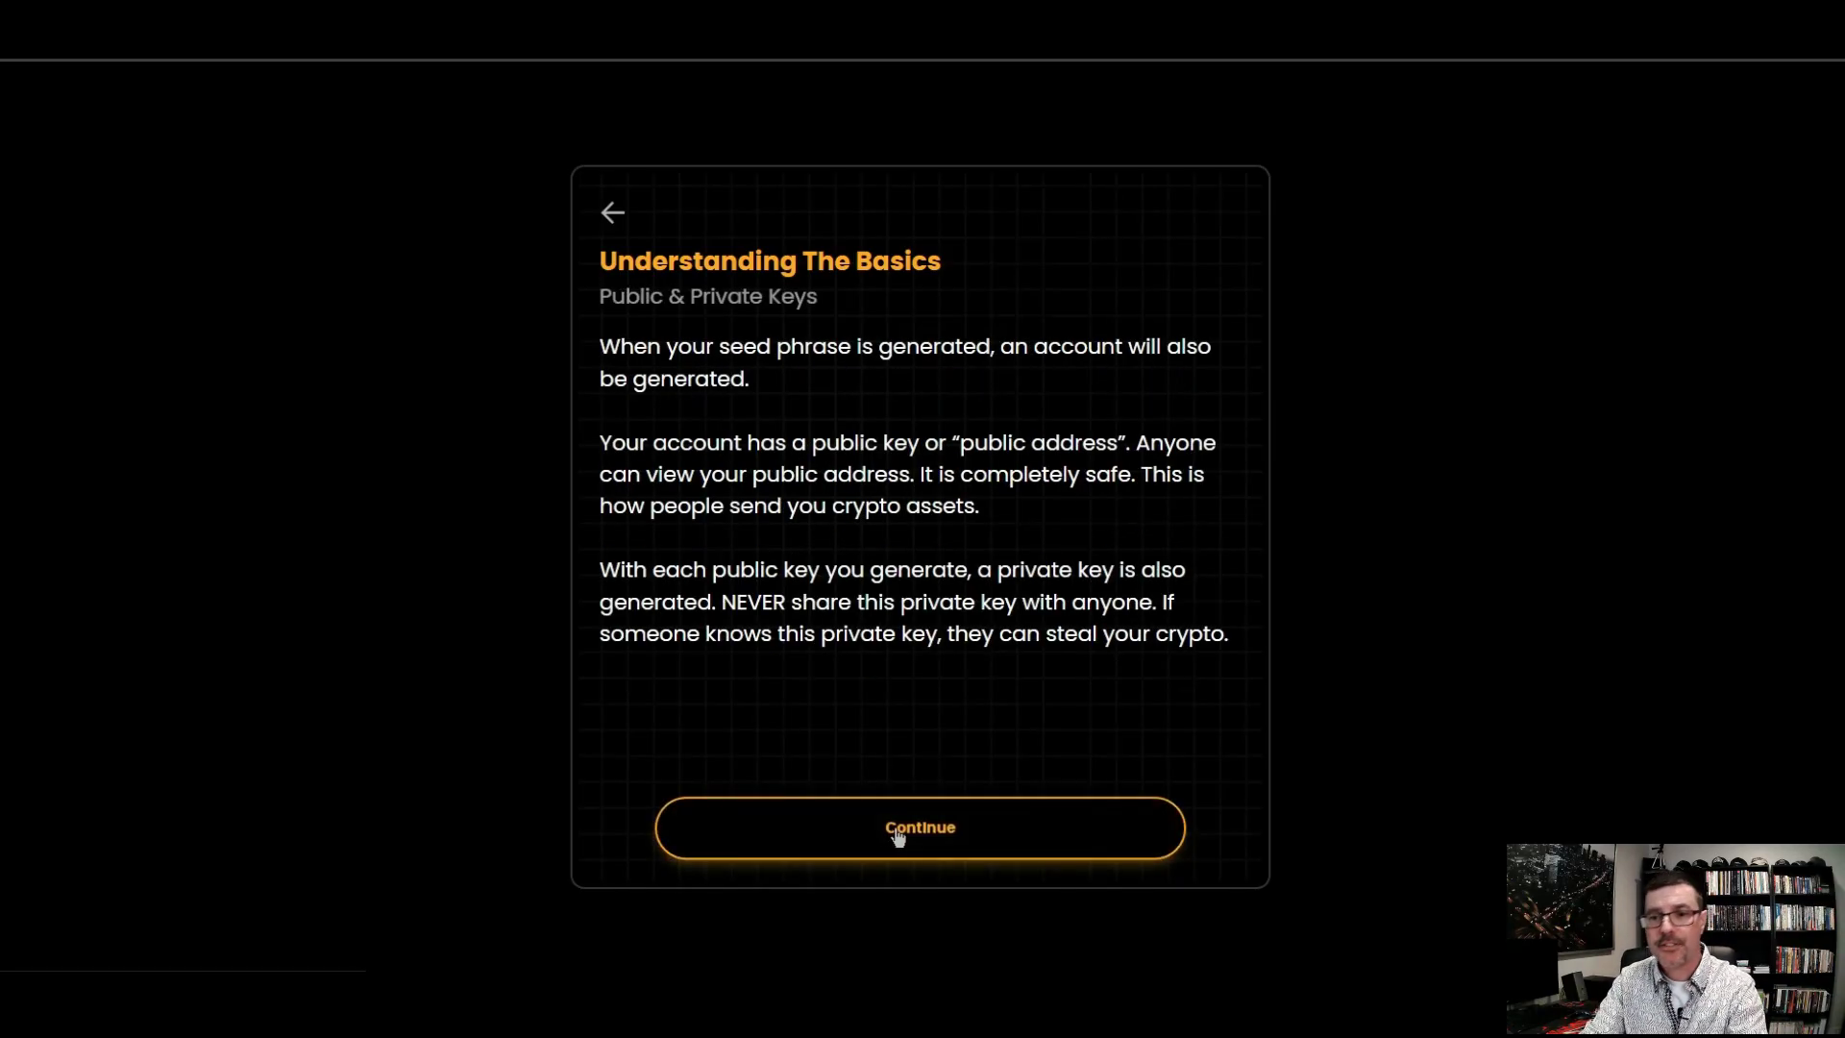
click(898, 833)
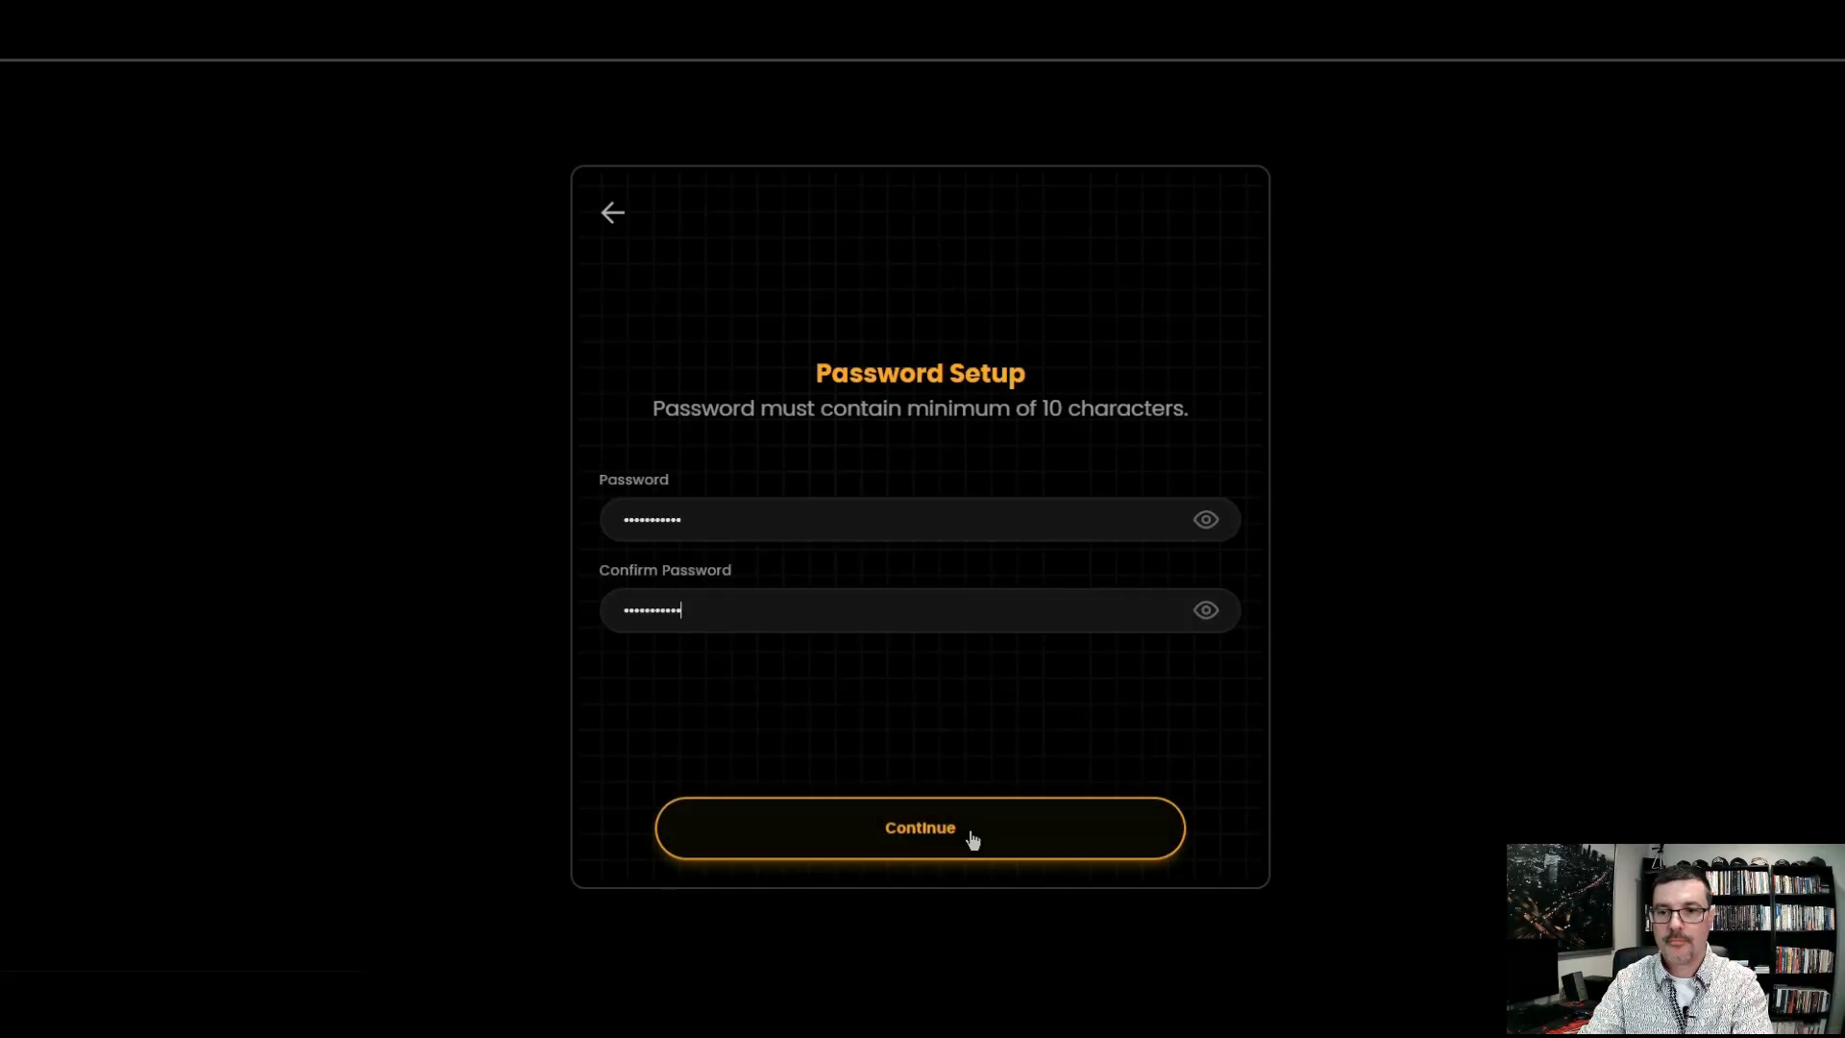
click(965, 834)
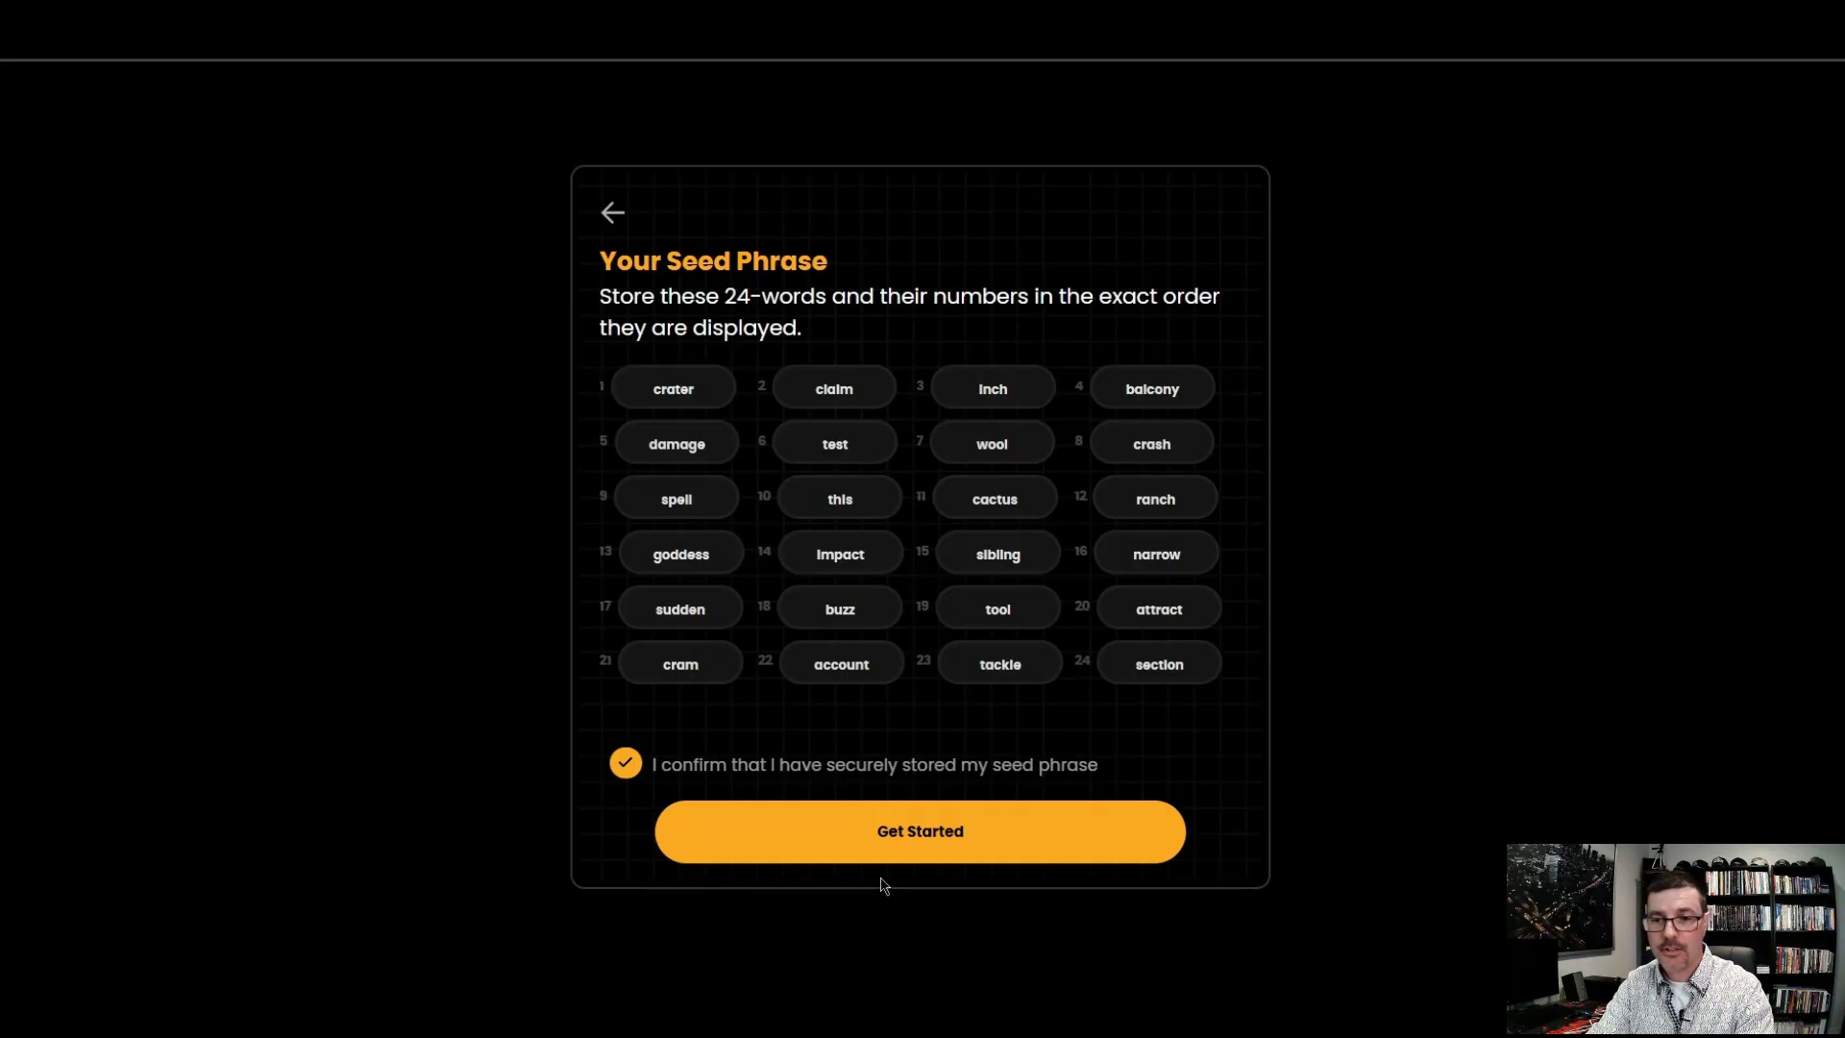
Finish setup with Get Started to reach Account 1 at a $0.00 total value
click(902, 855)
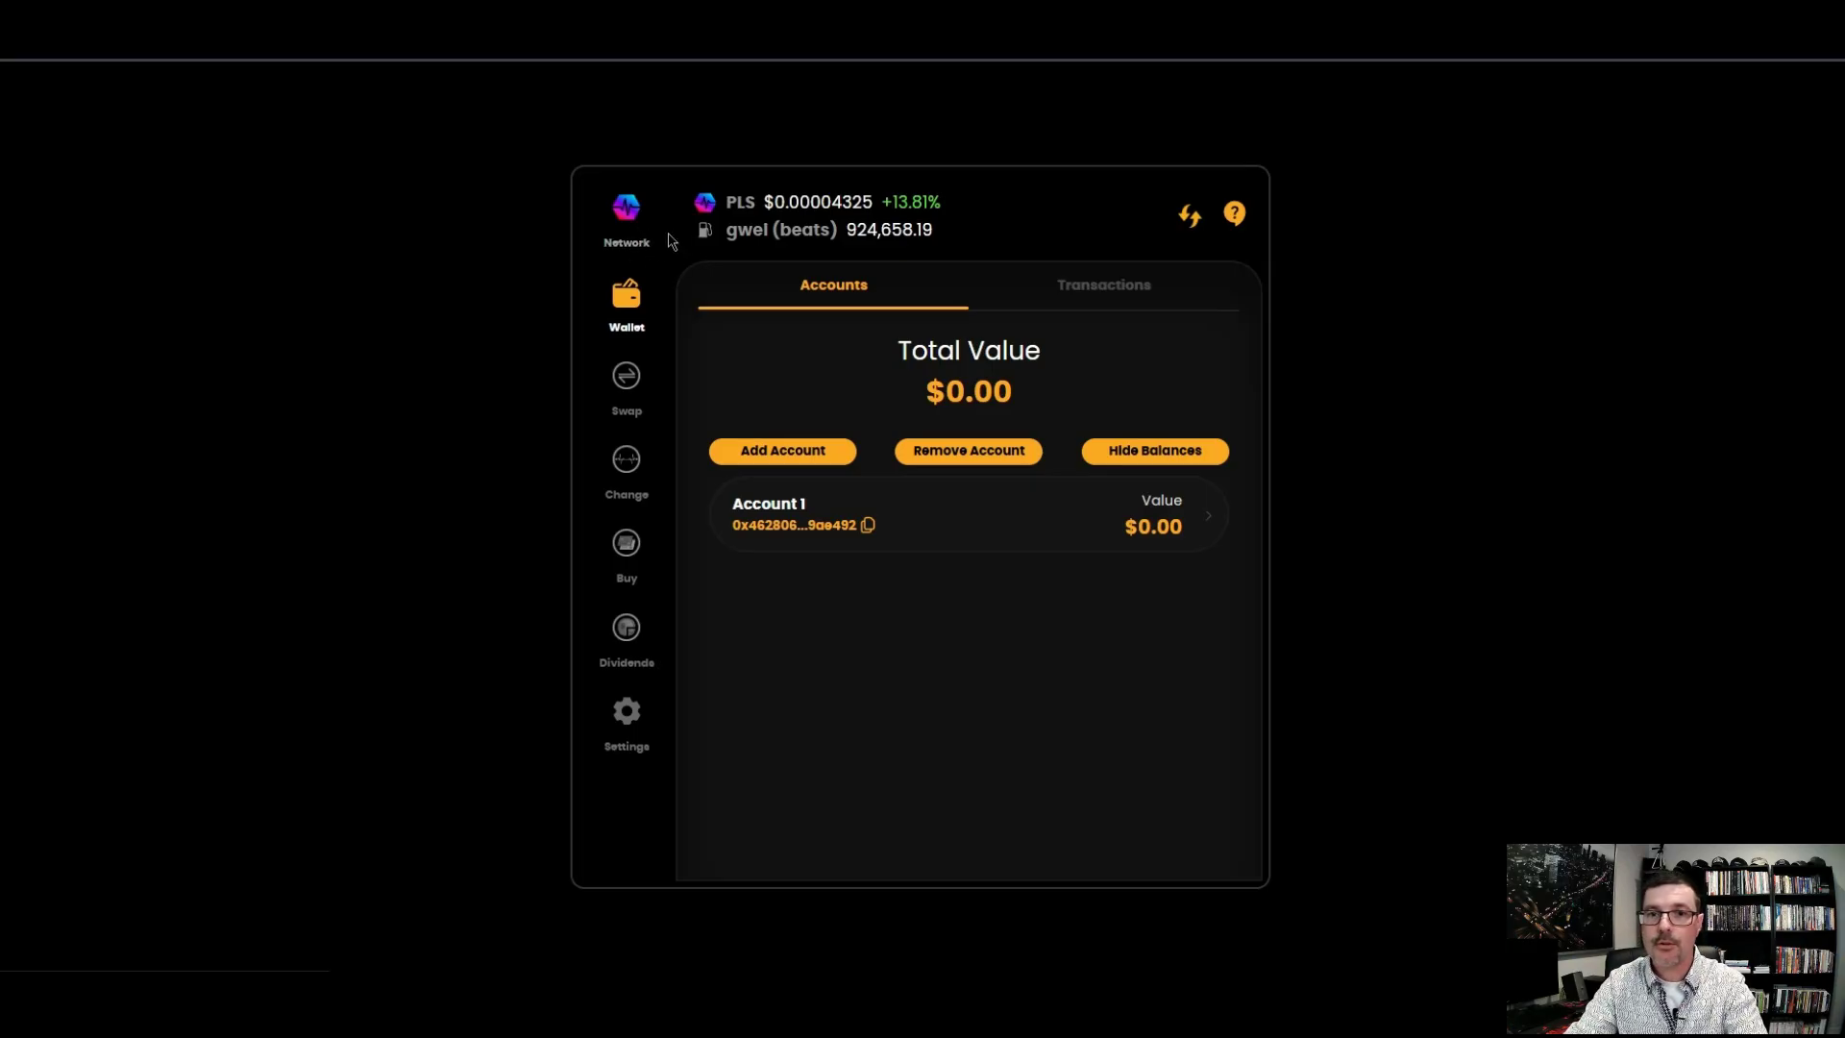
Switch the network from PulseChain to Ethereum, confirm, and go back to the Accounts overview
click(635, 236)
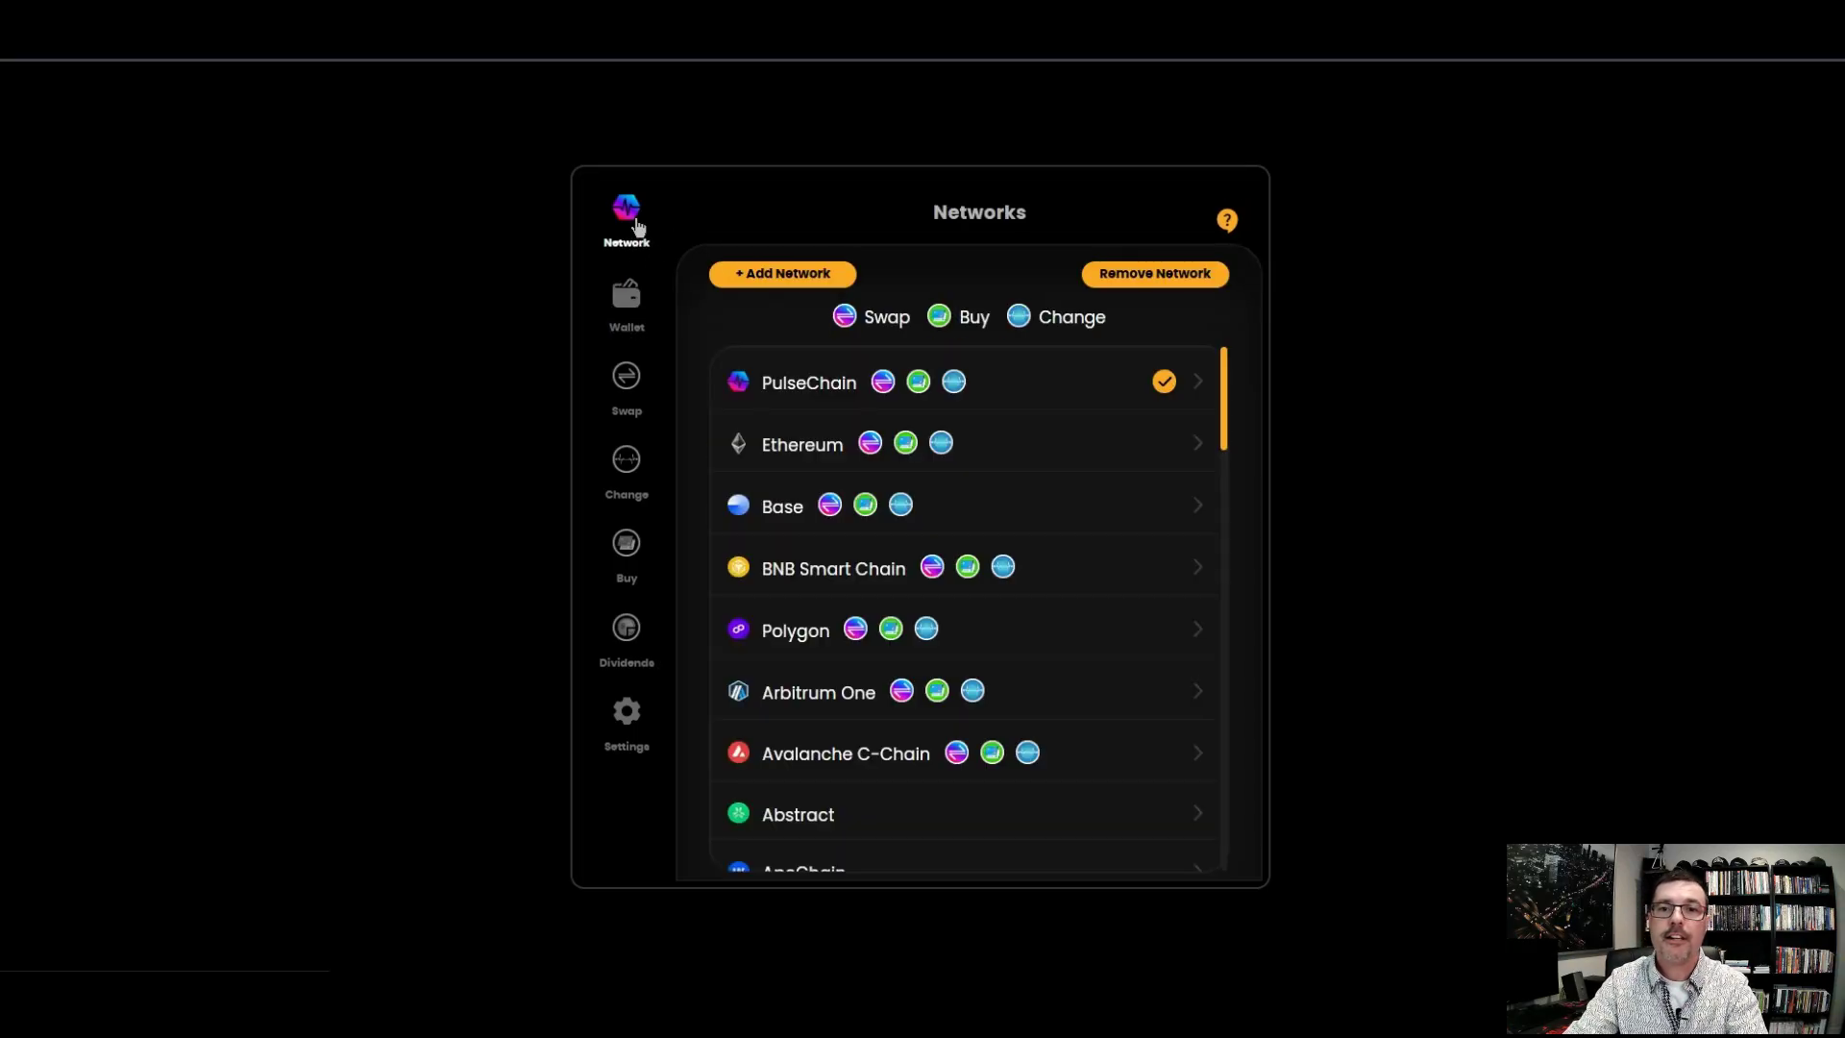
scroll(947, 535, down, 10)
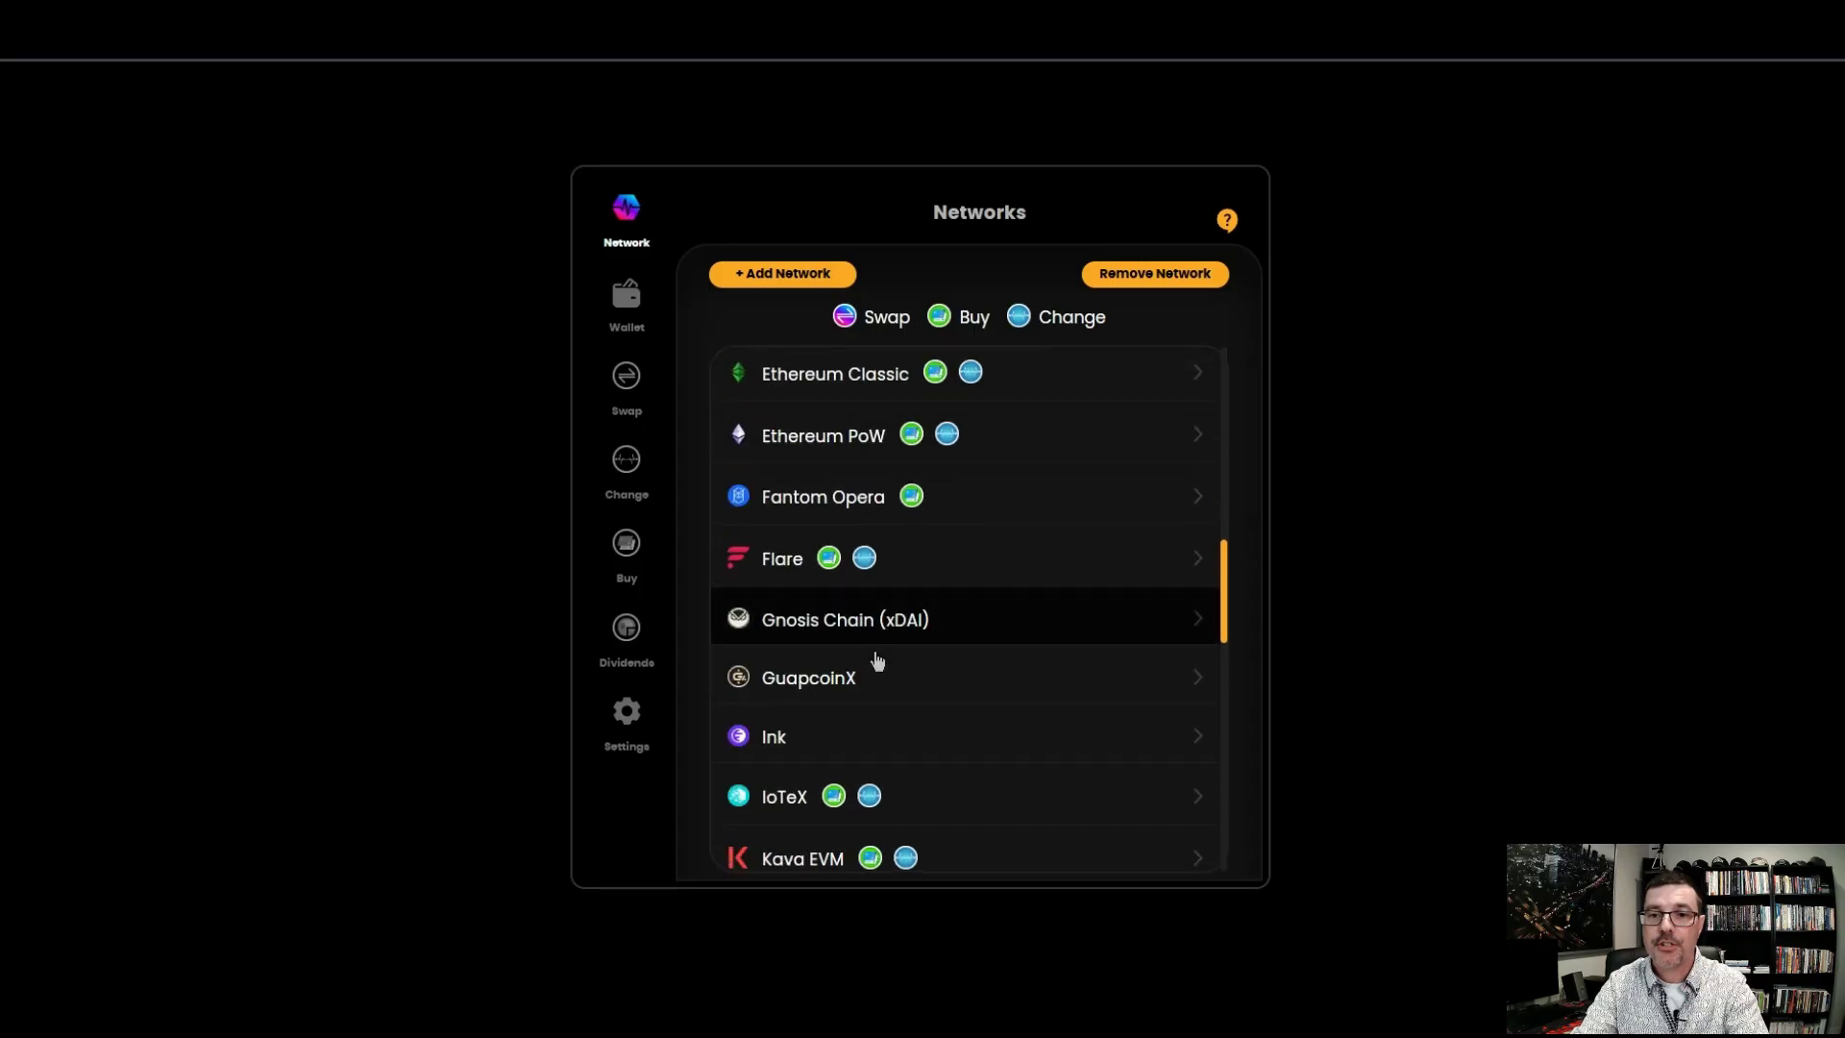
scroll(873, 660, up, 9)
scroll(932, 478, up, 1)
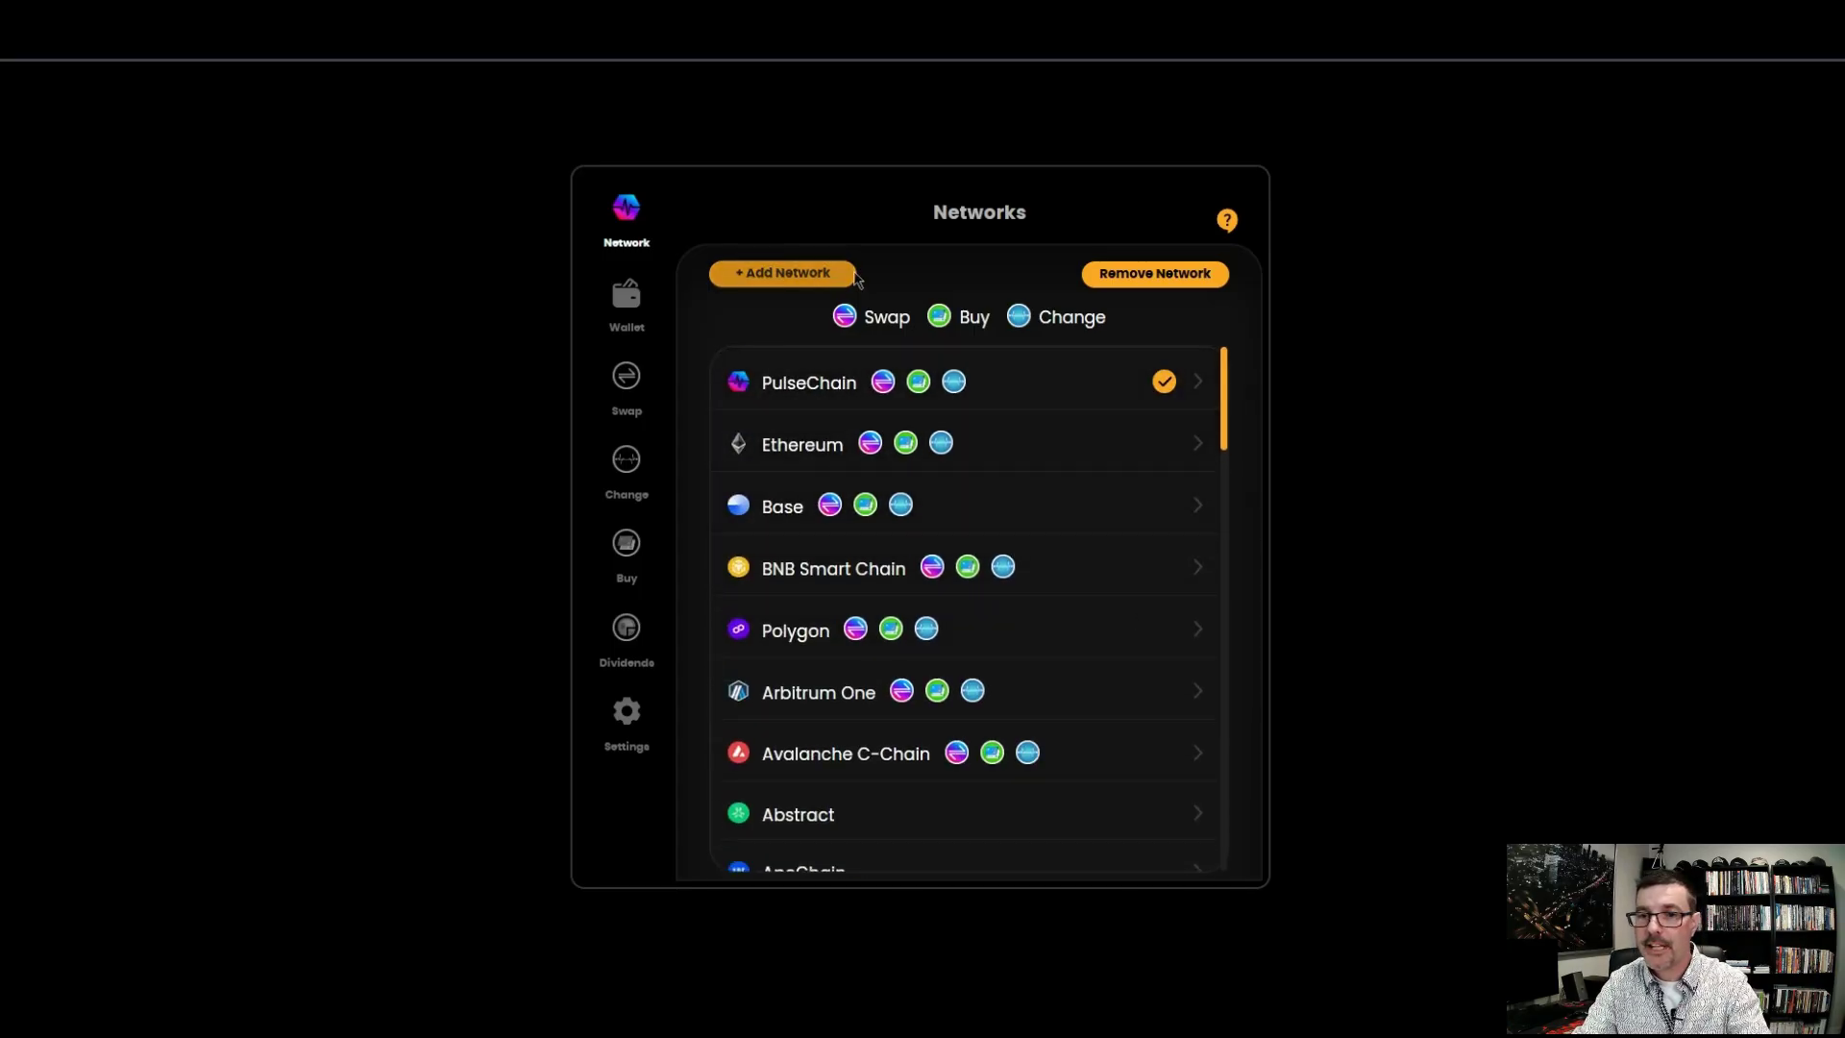
click(811, 460)
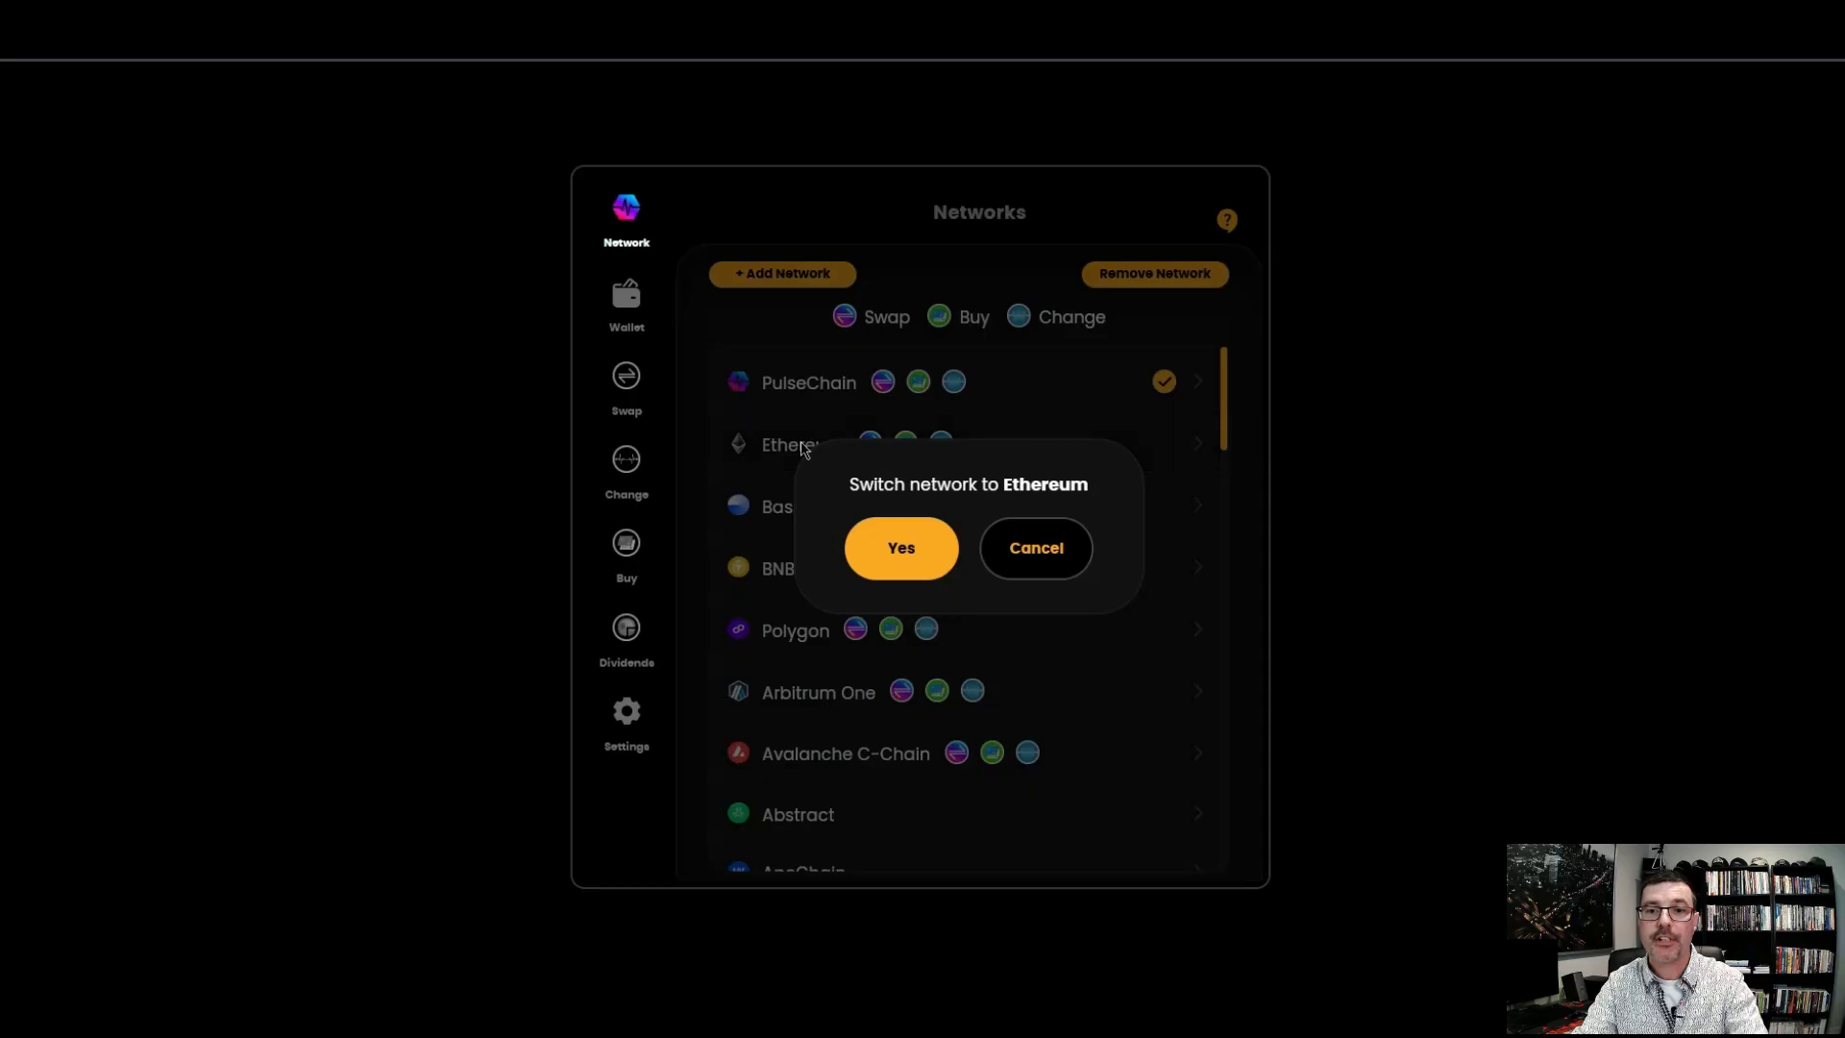
click(903, 572)
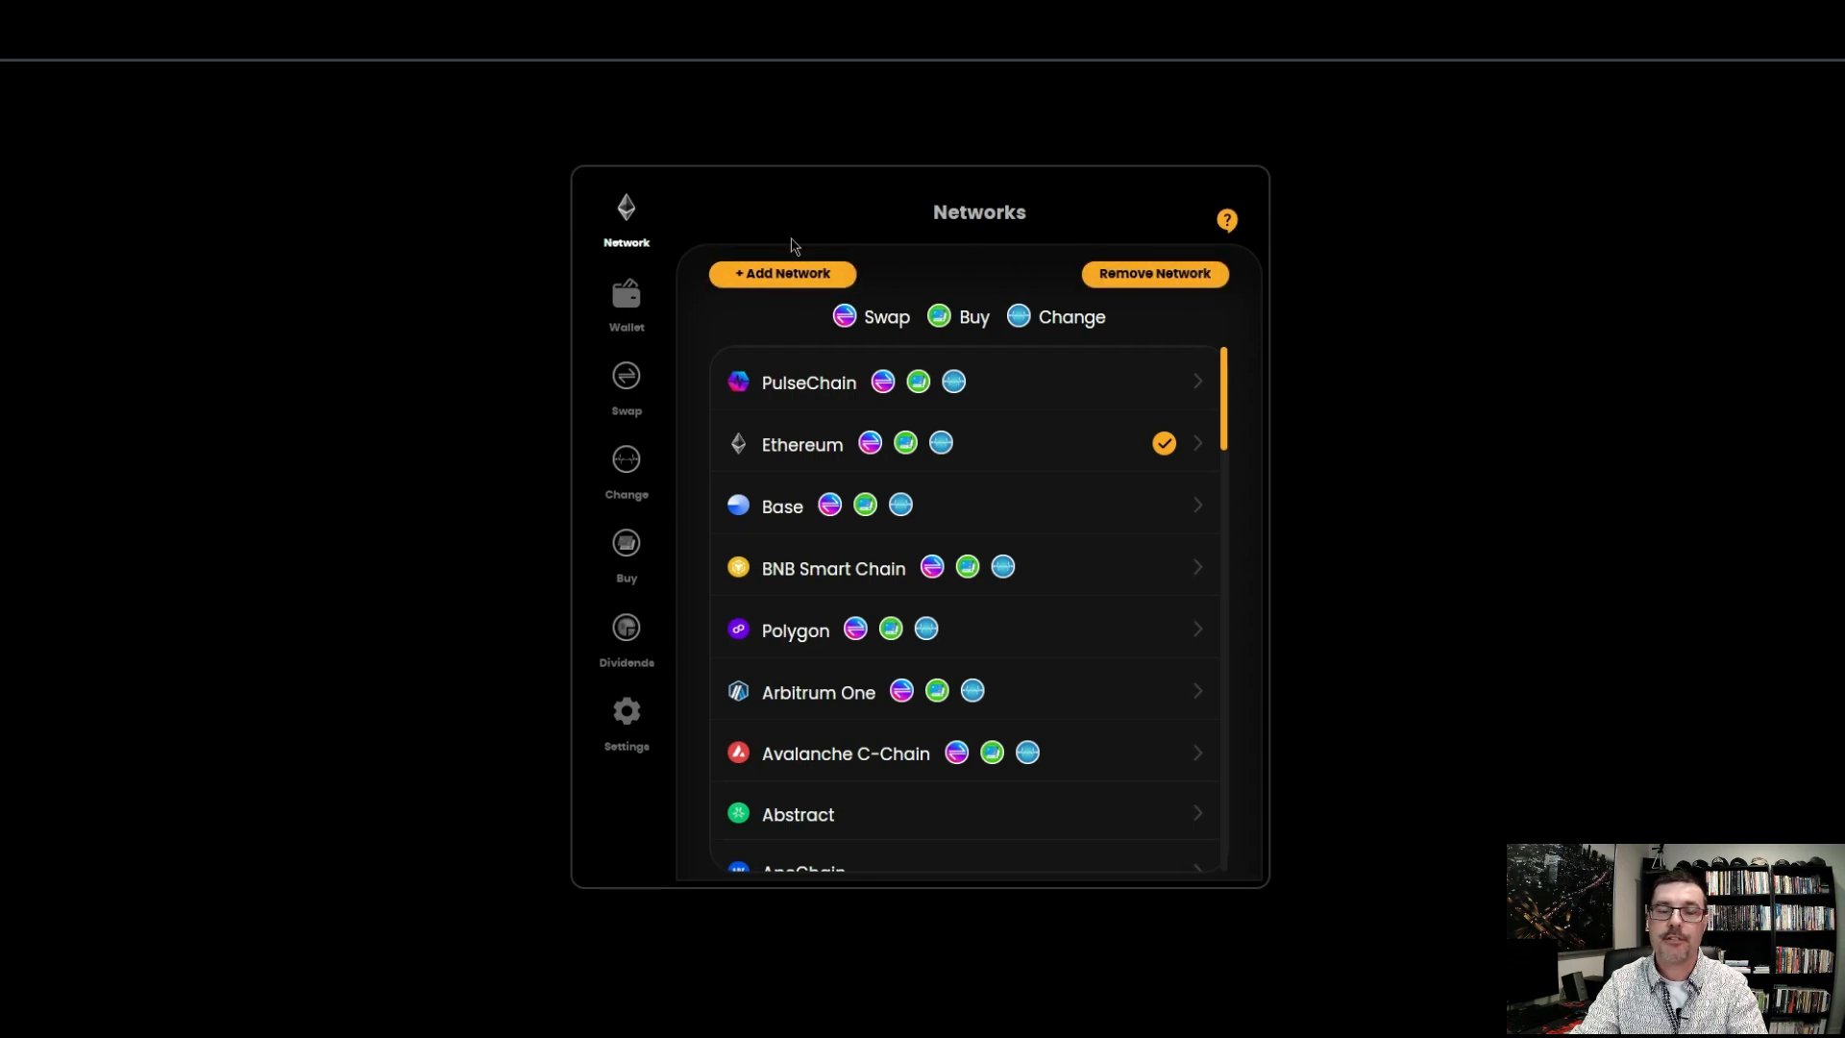
click(649, 330)
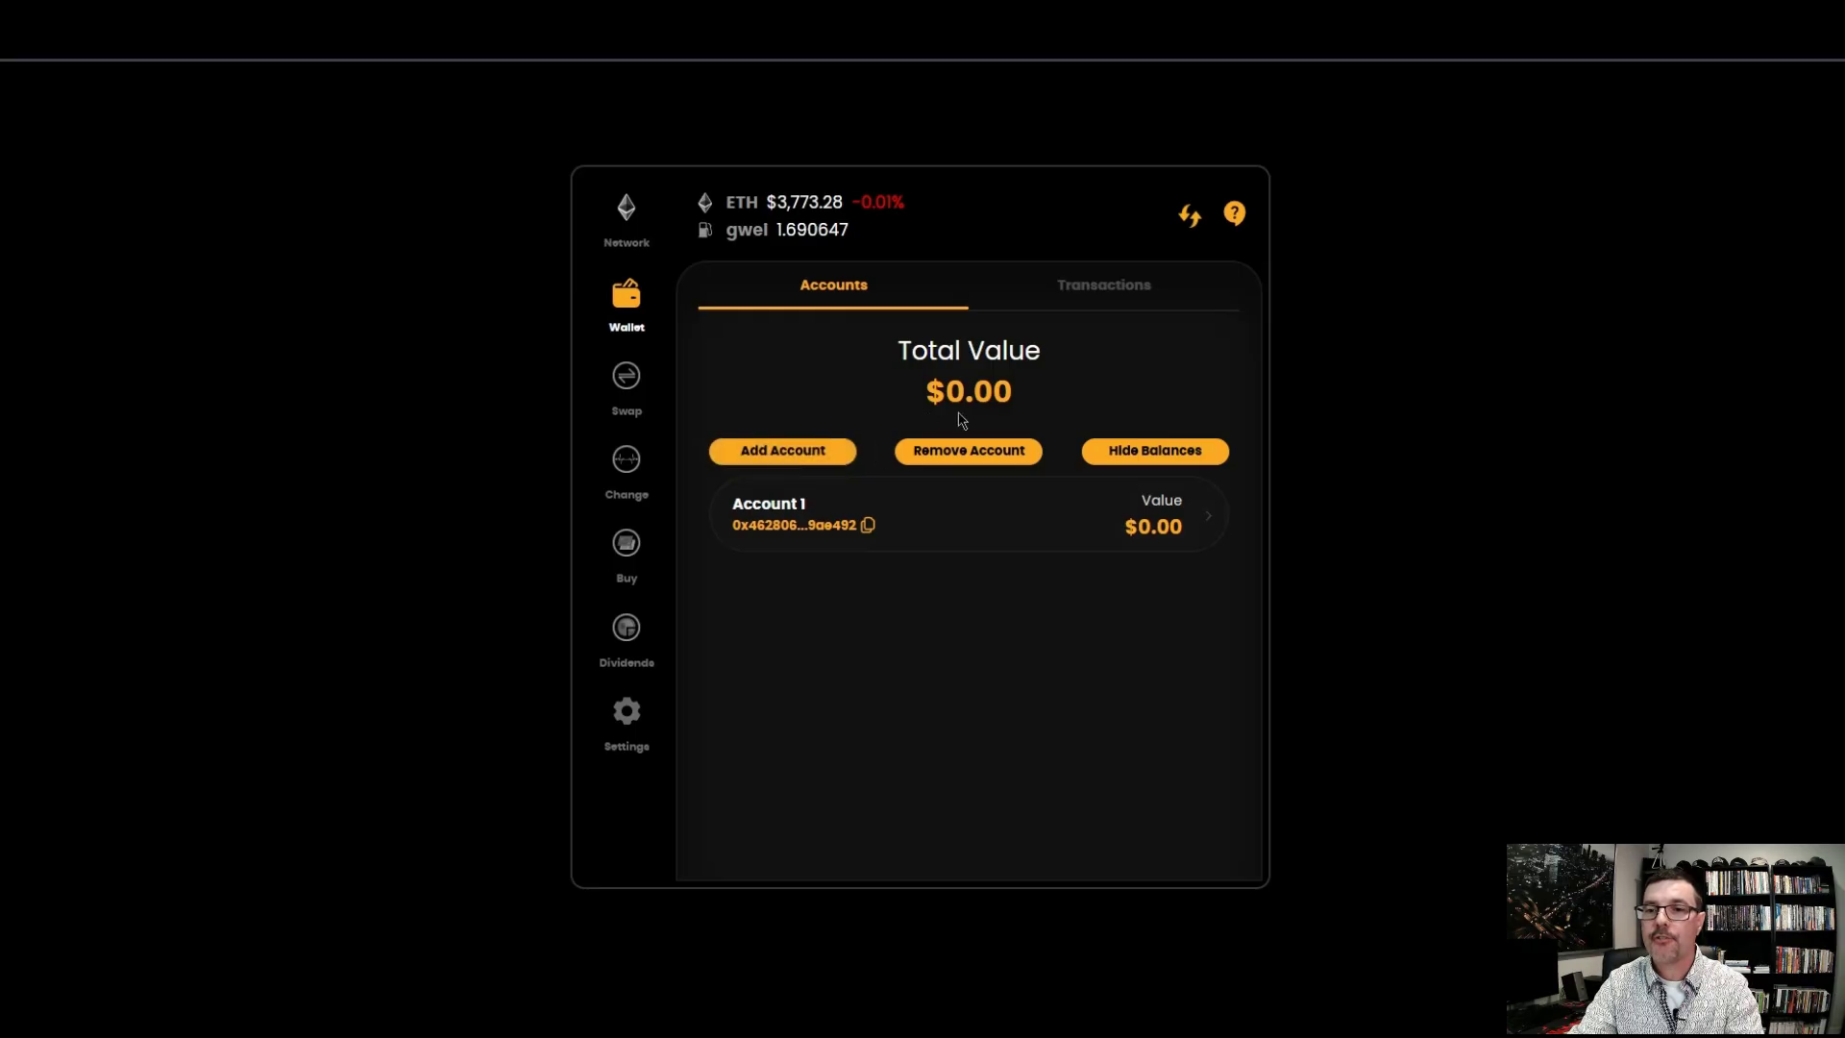
View the transactions, then show Add Account's Ledger and Trezor hardware wallet options
click(1085, 306)
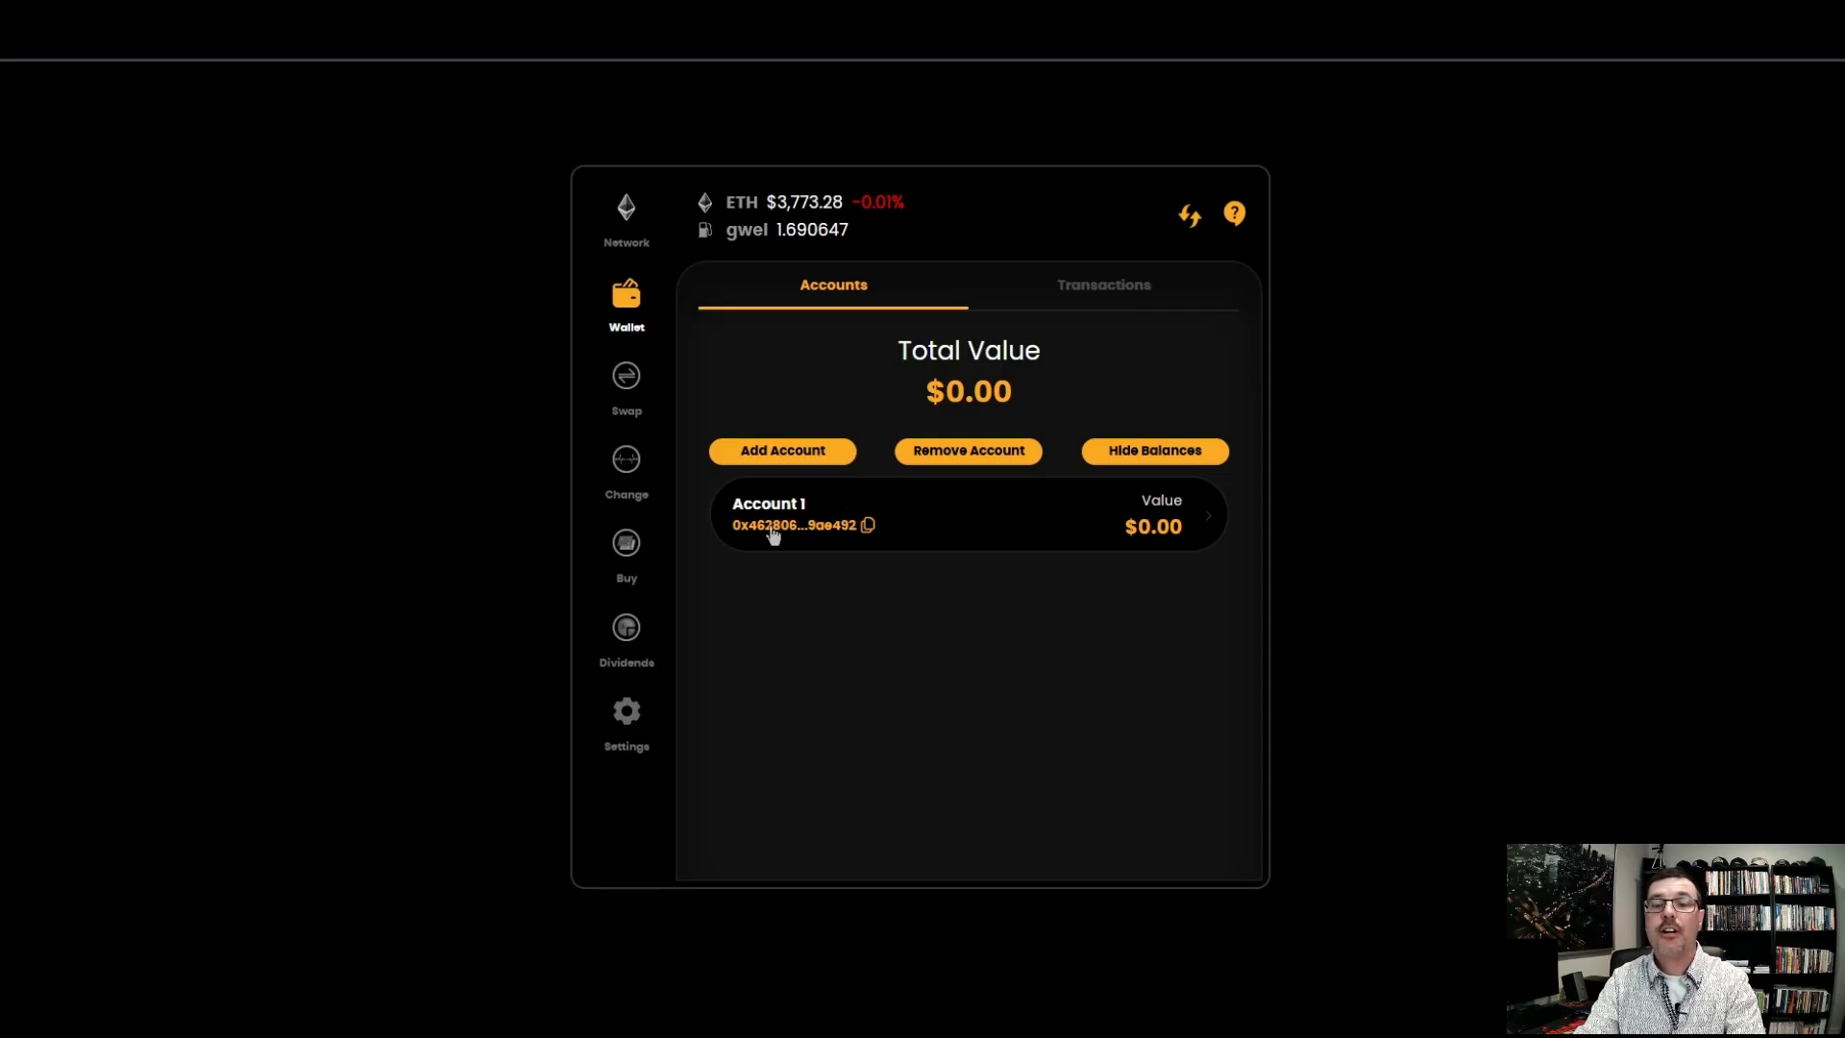
click(792, 465)
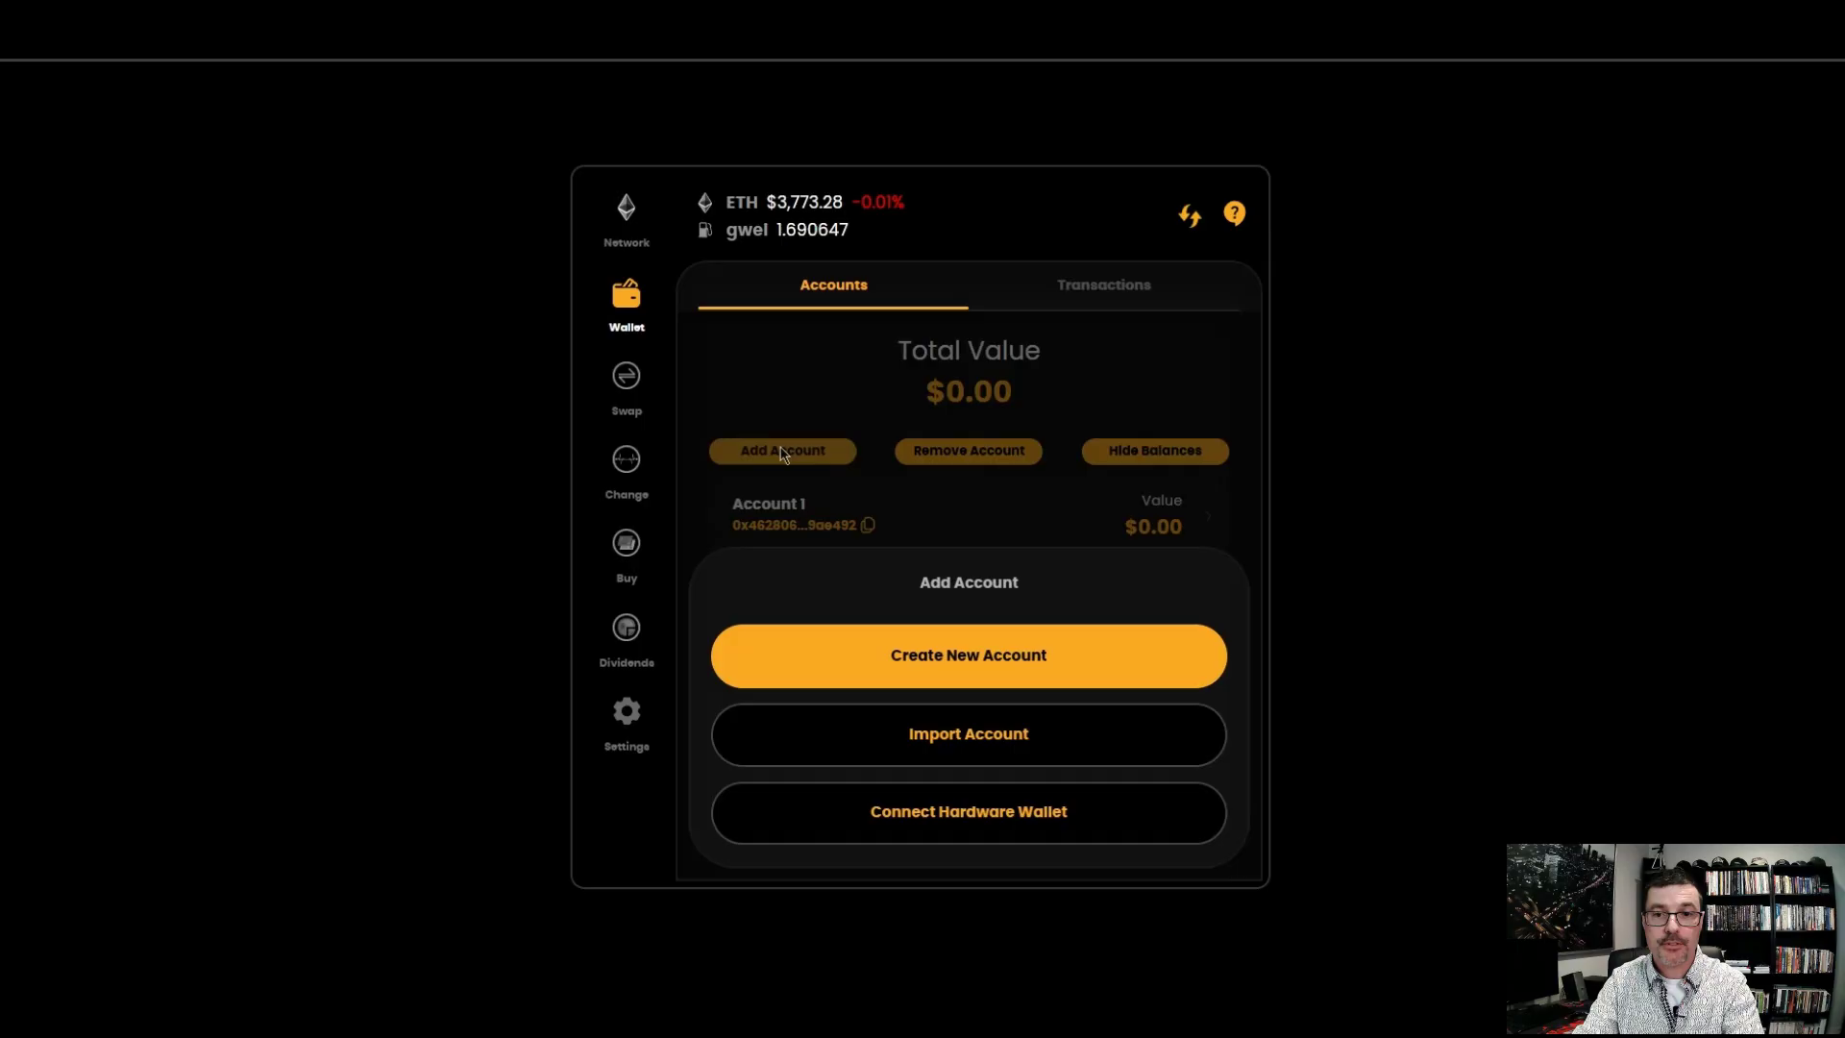
click(982, 671)
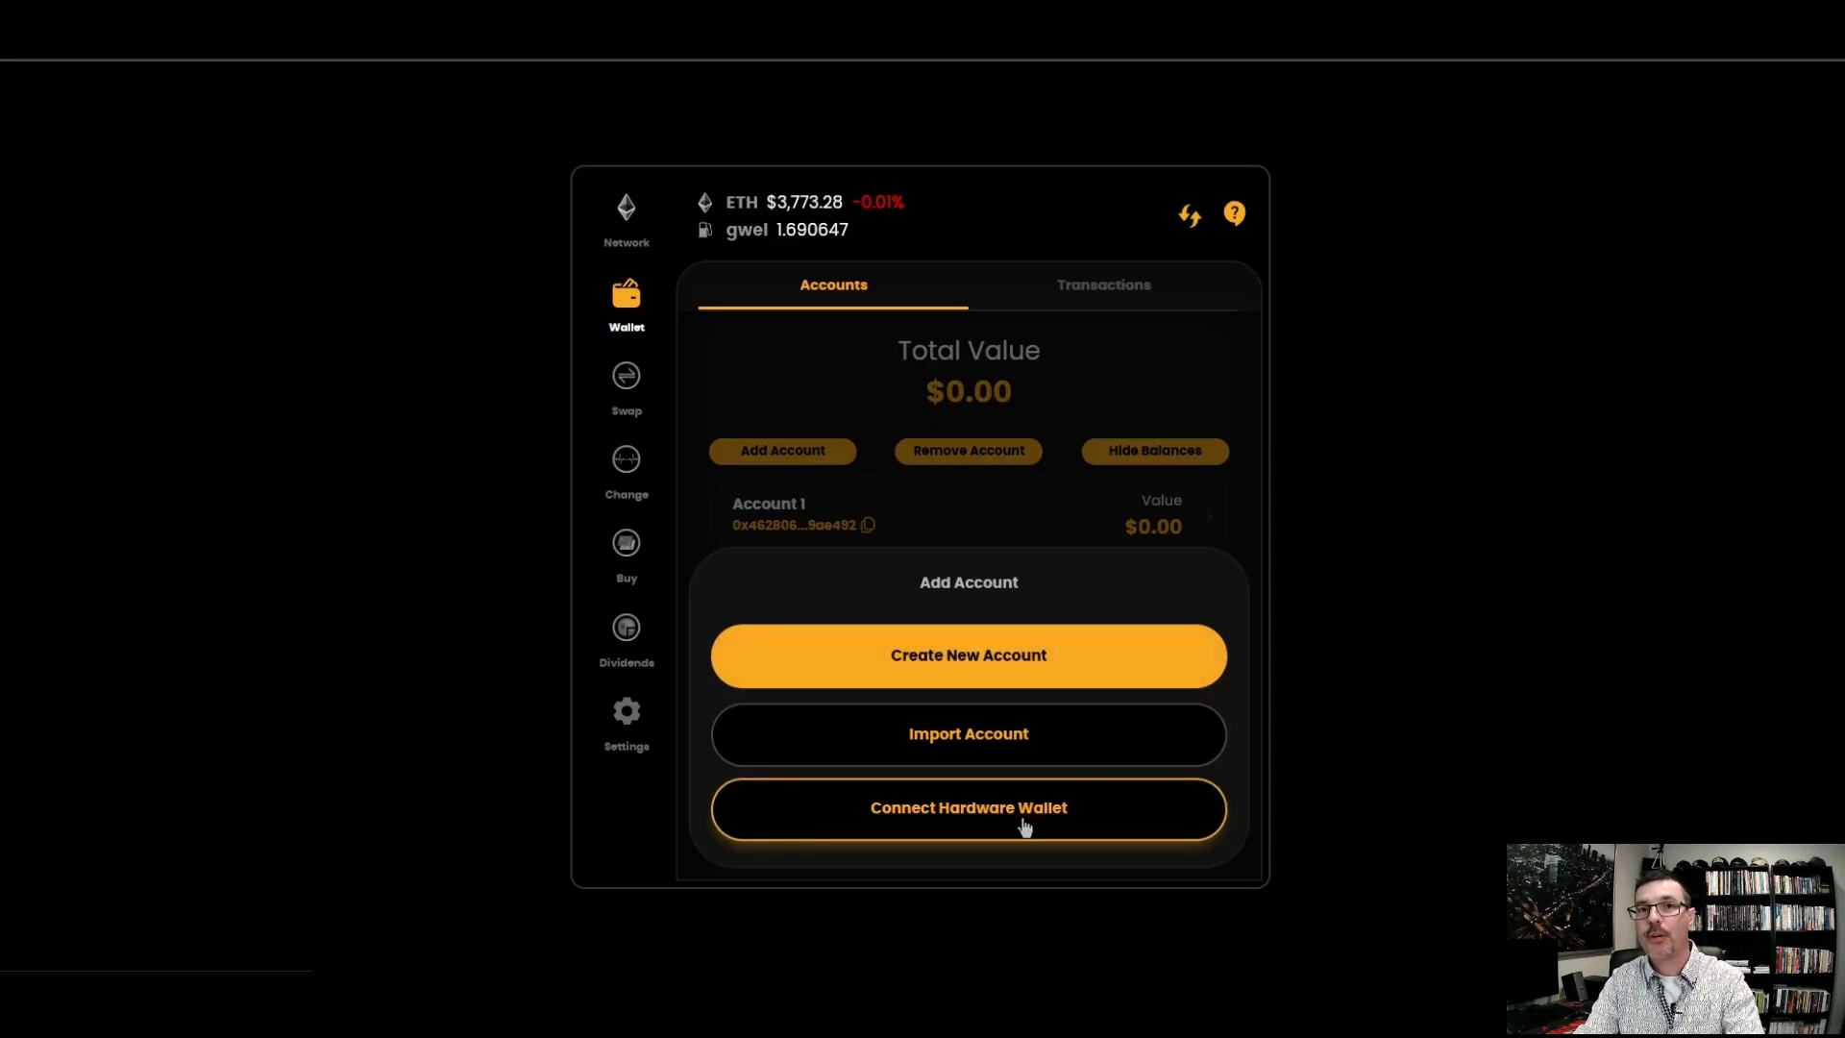
click(936, 840)
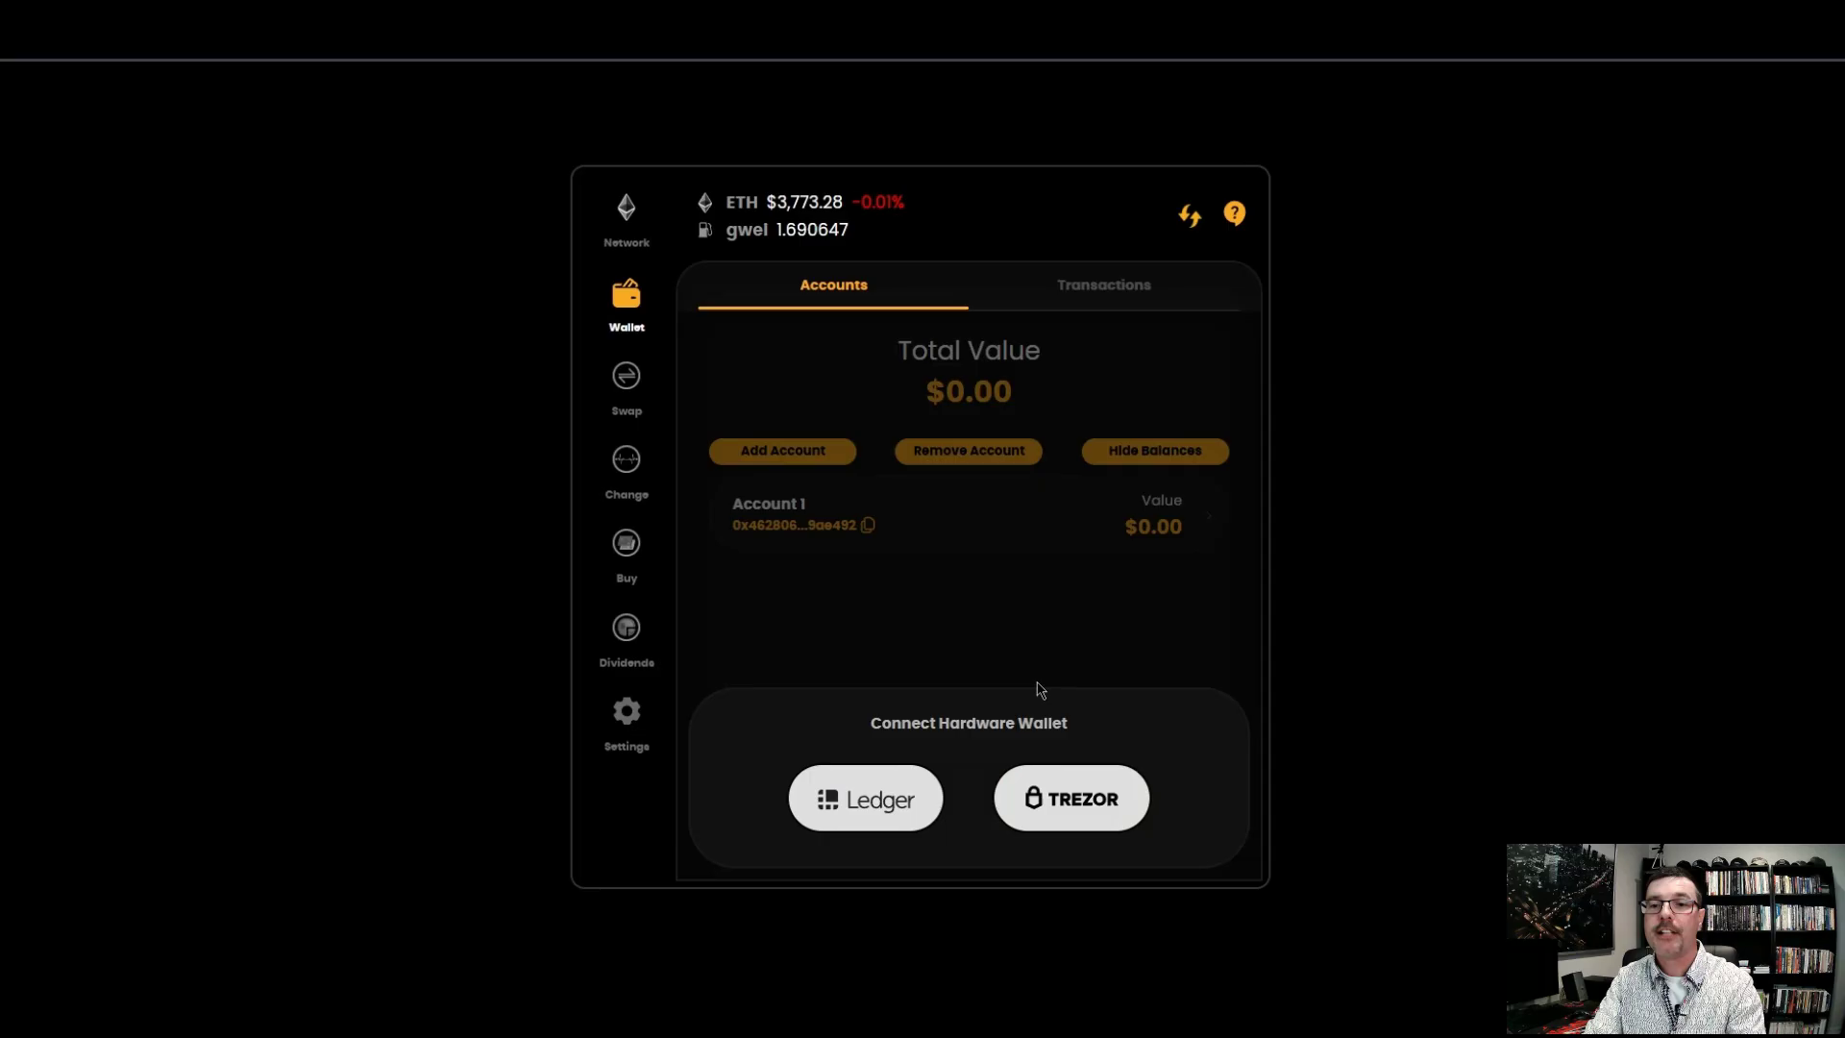
Rename Account 1 to 'DEMO', save, and open its Ethereum page showing 0.000000 ETH
click(832, 587)
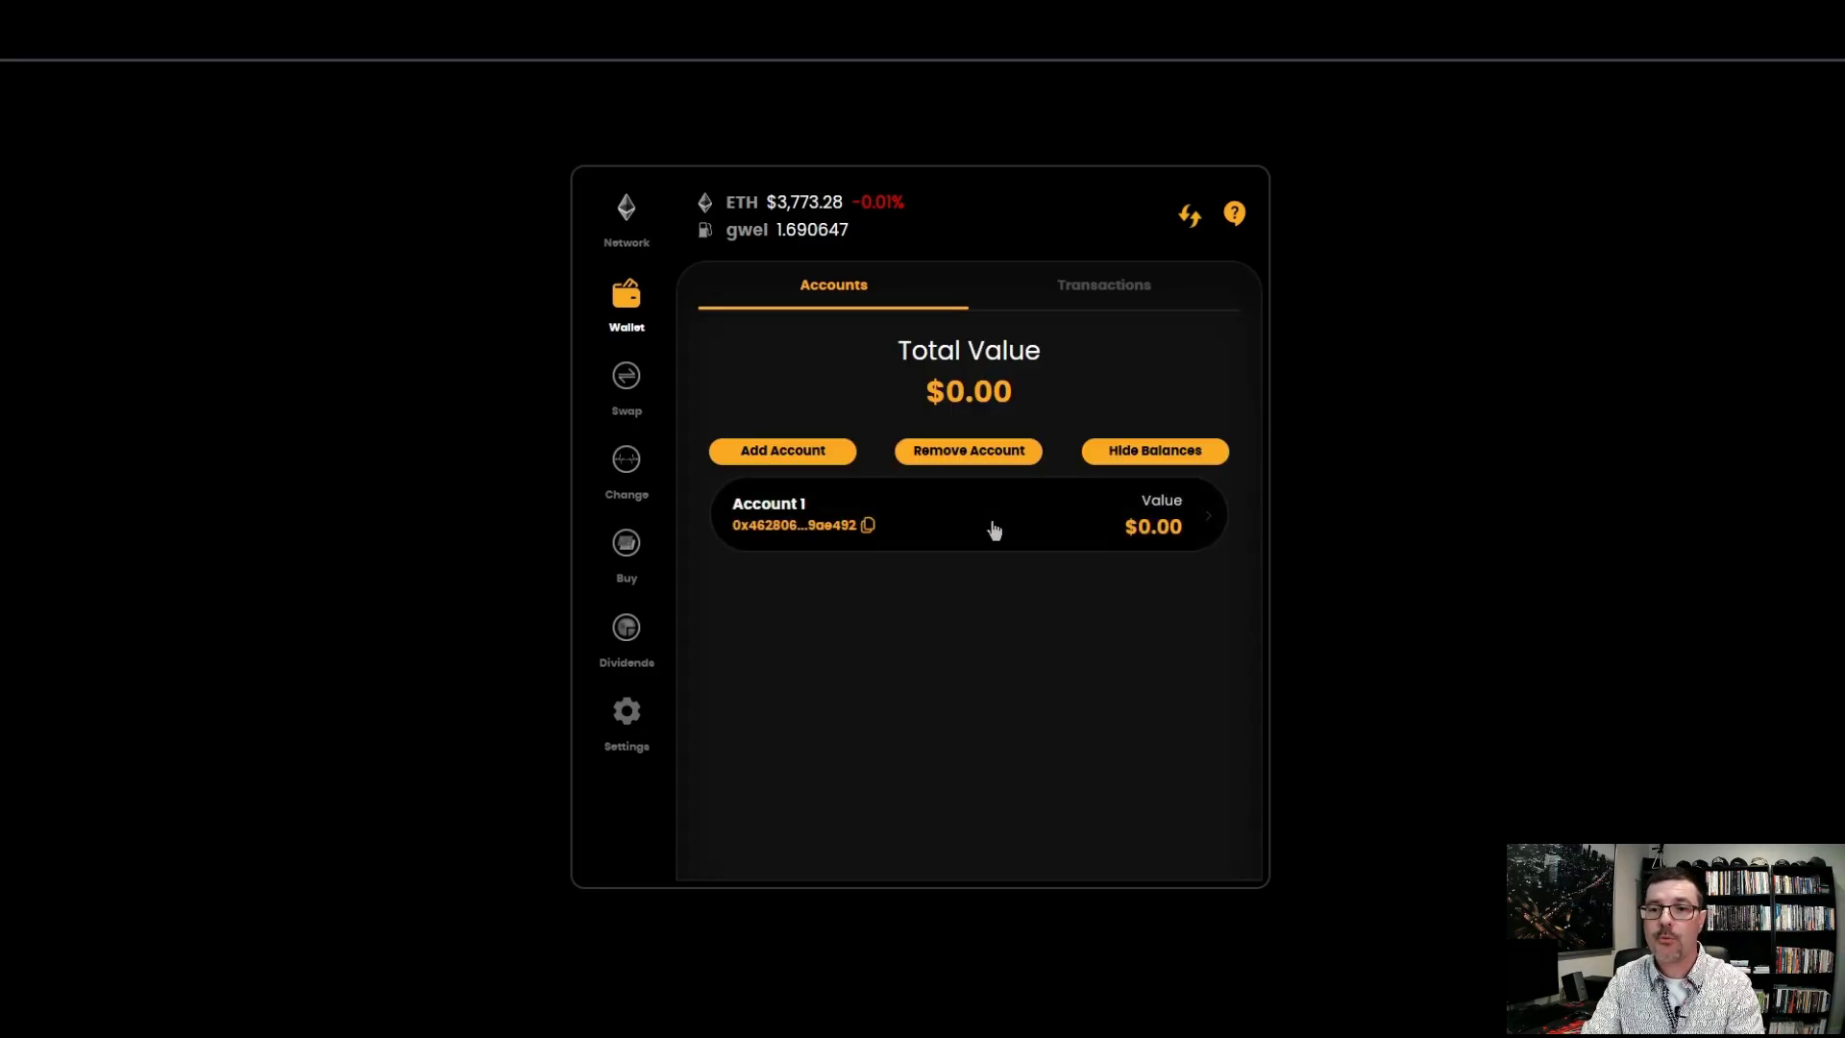
click(982, 524)
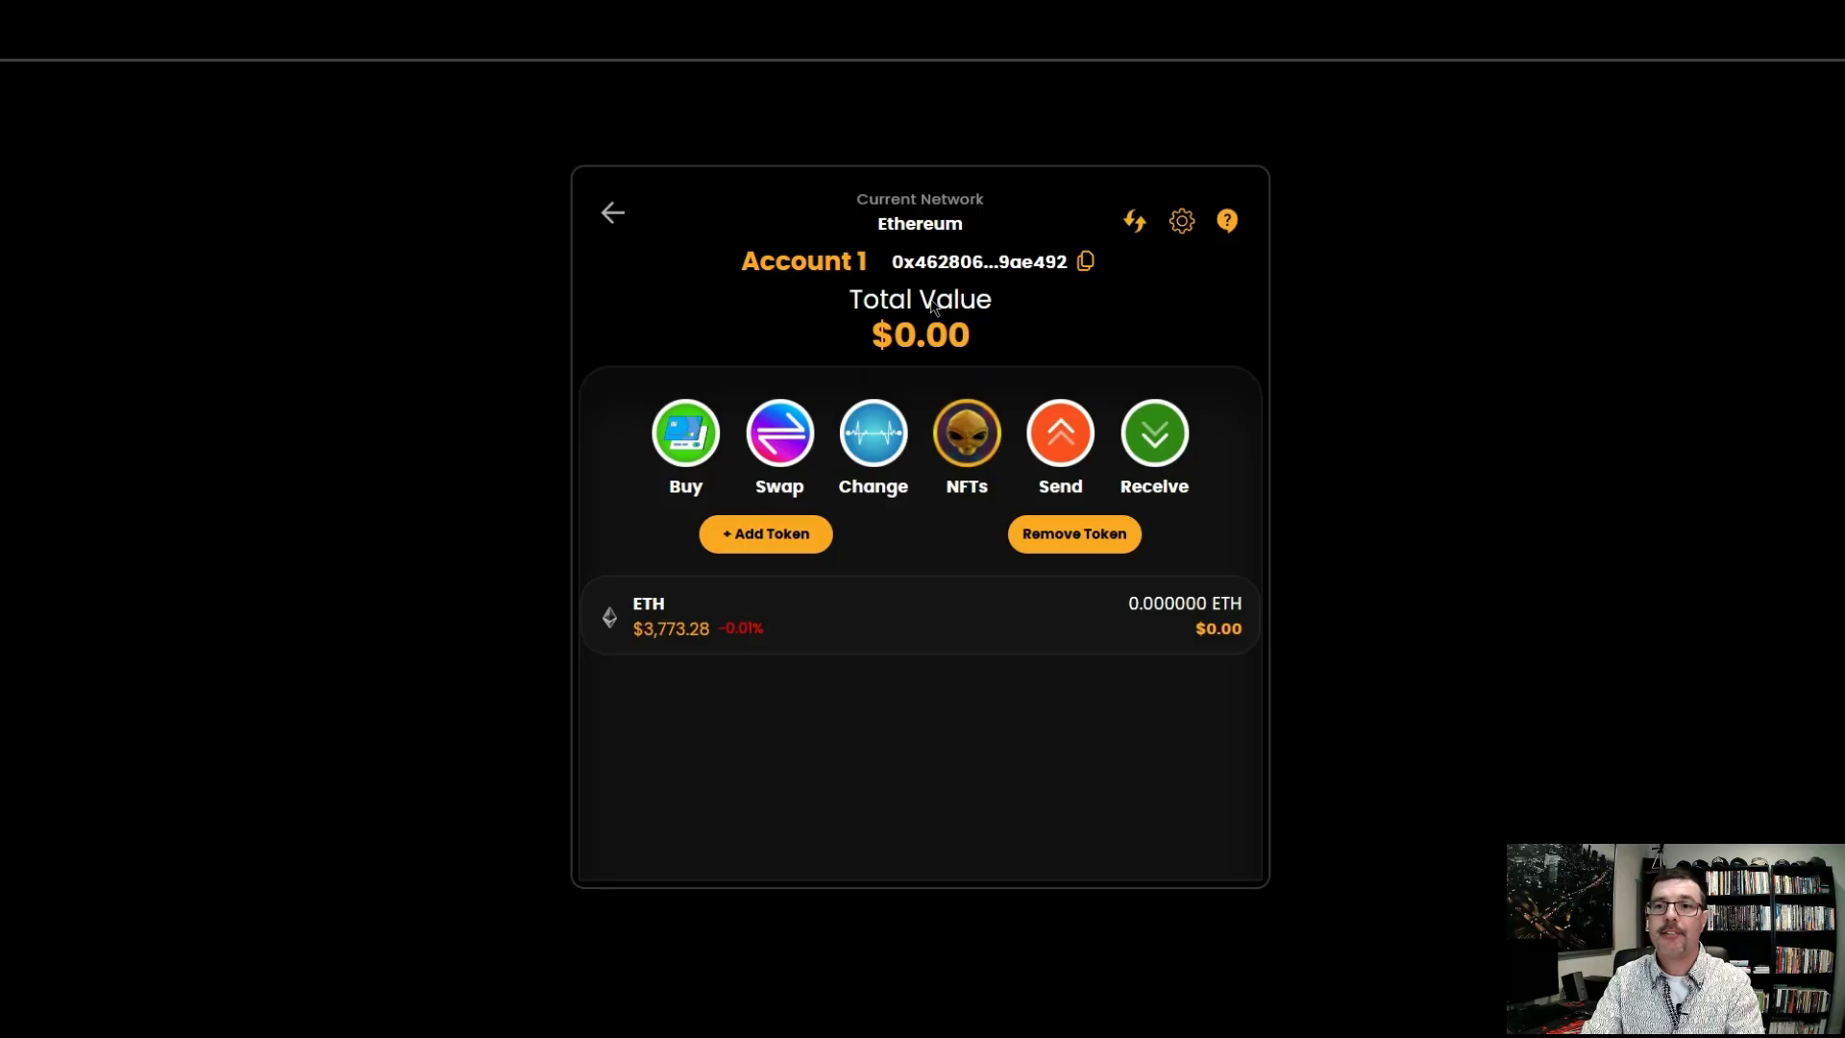
click(1182, 225)
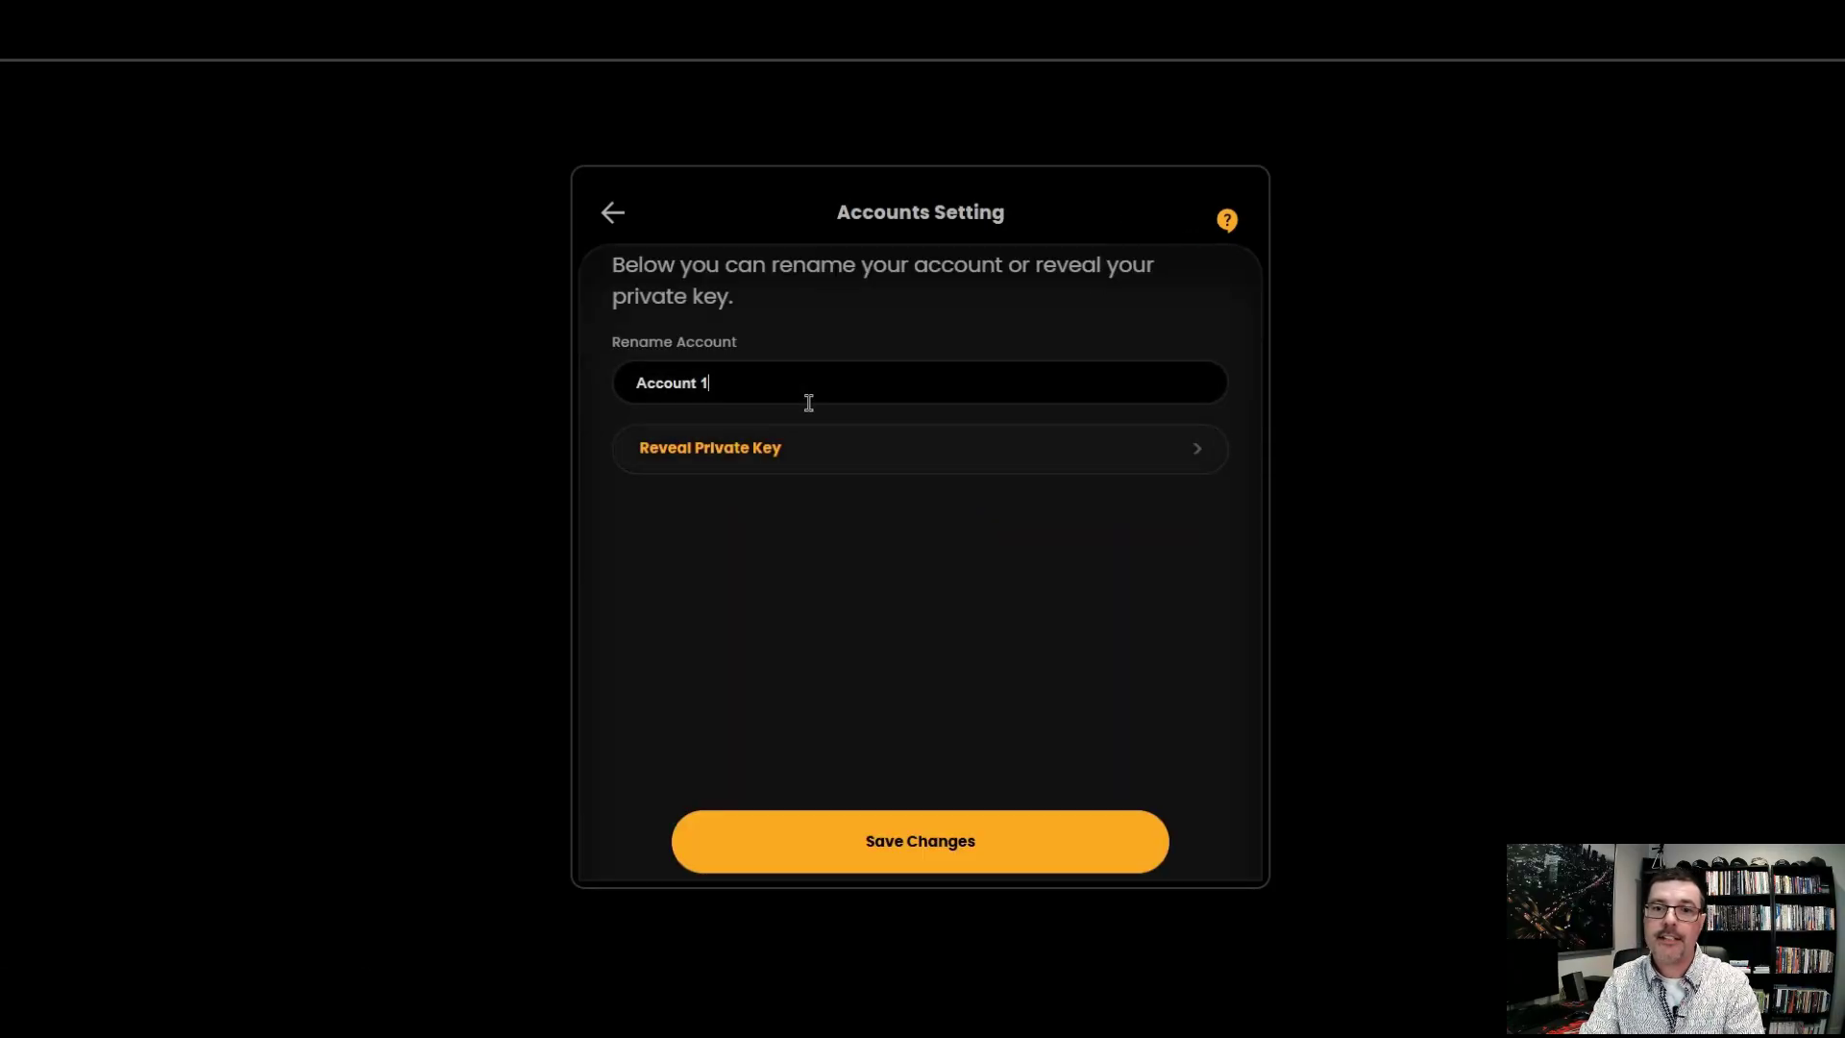
drag(807, 398, 674, 417)
key(BackSpace)
key(BackSpace)
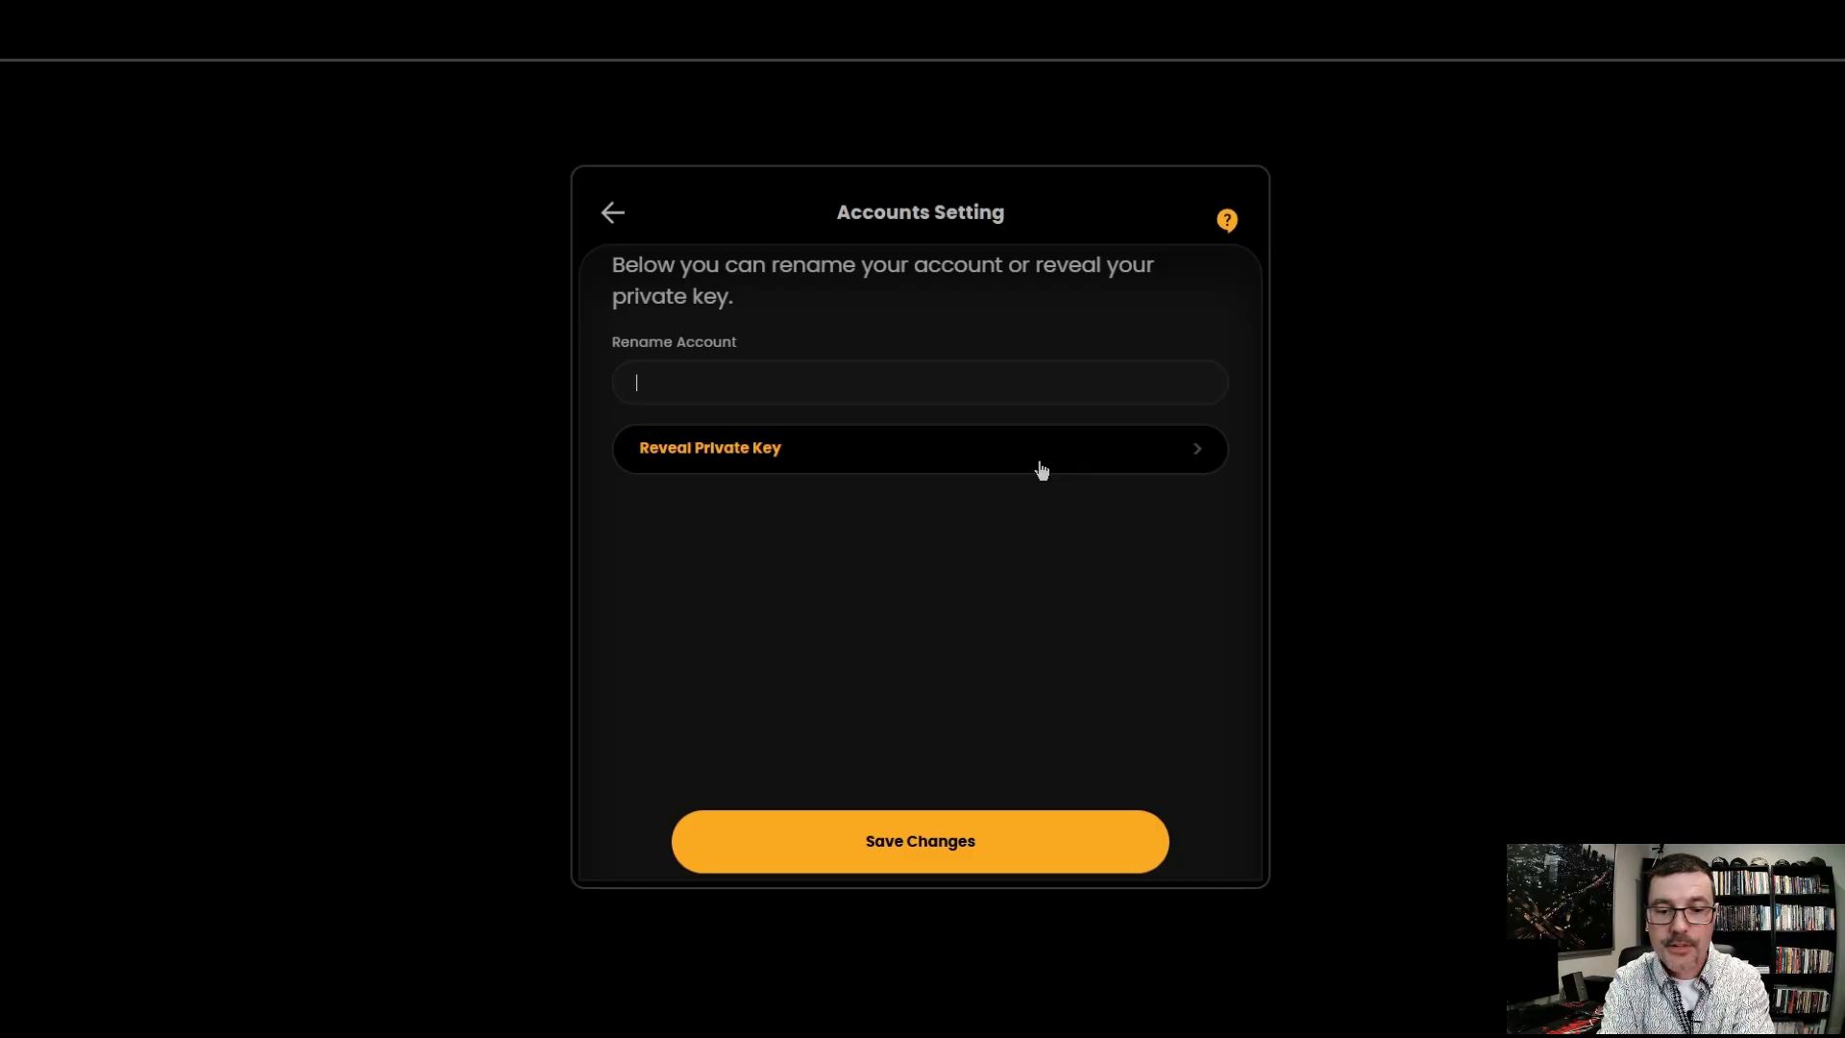
text(DEMO)
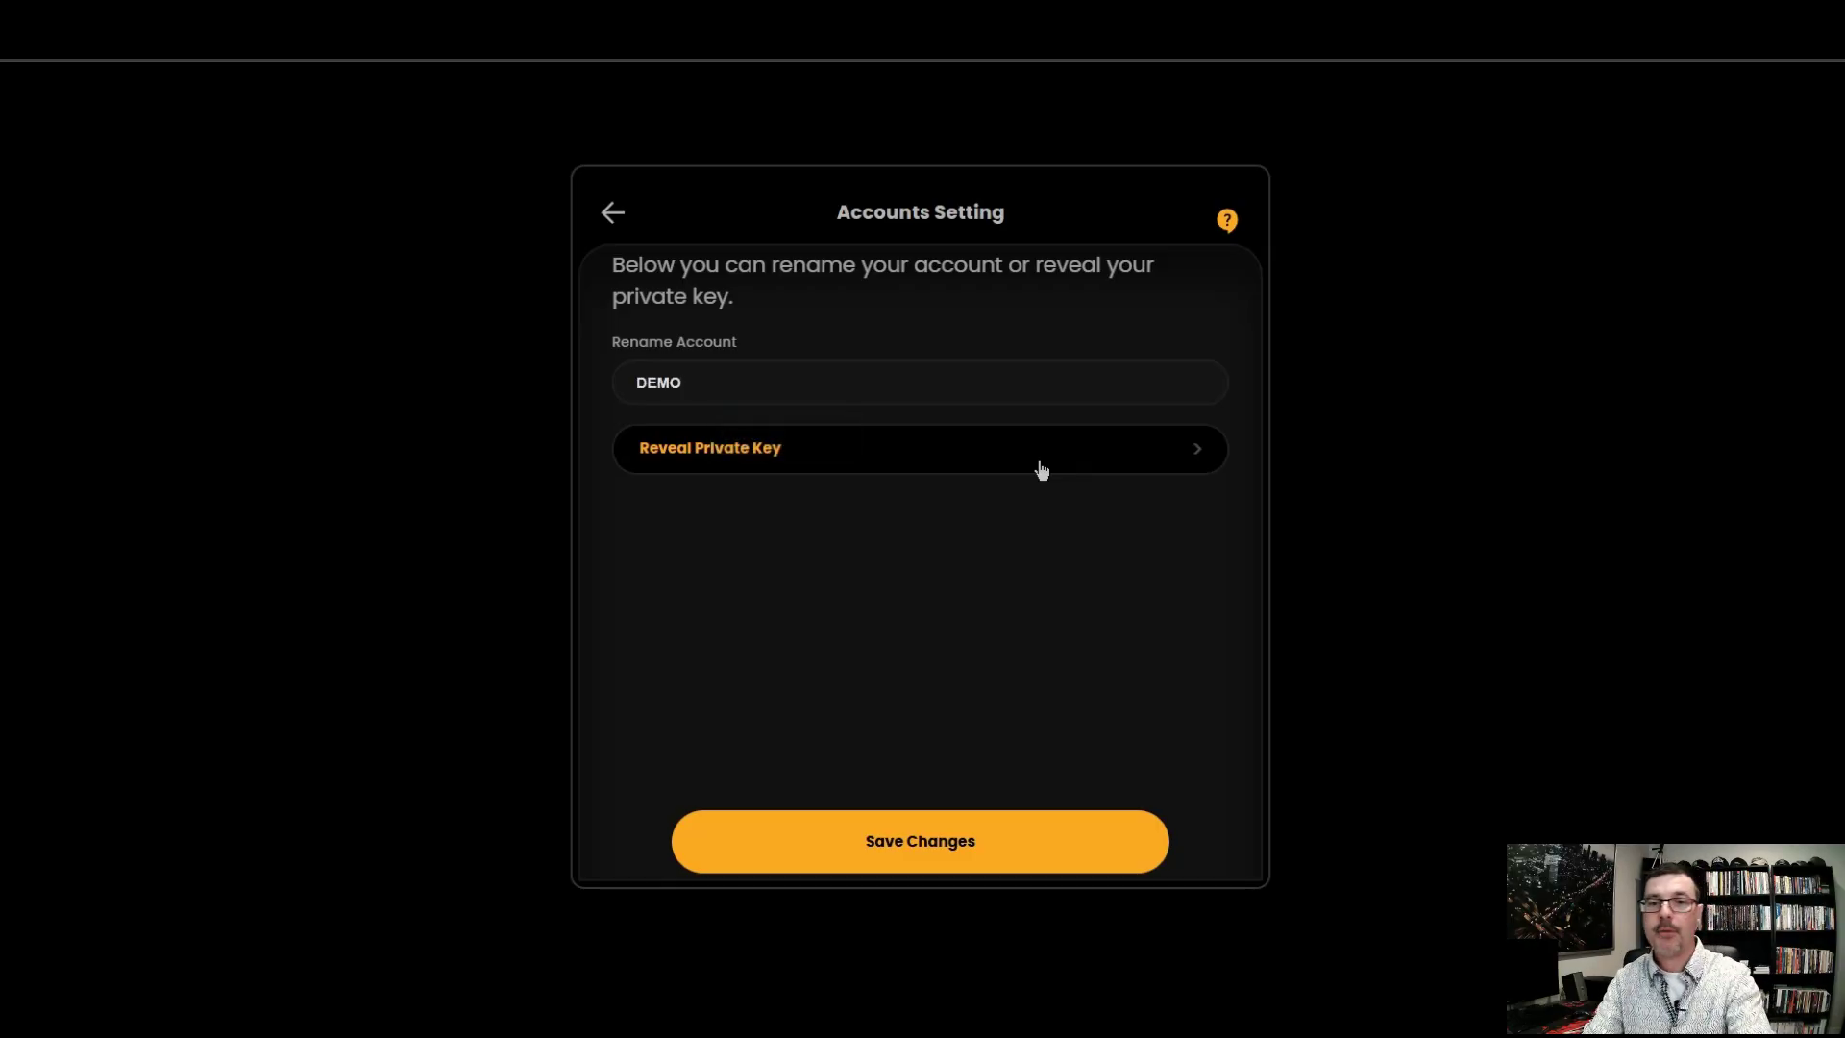
click(1030, 858)
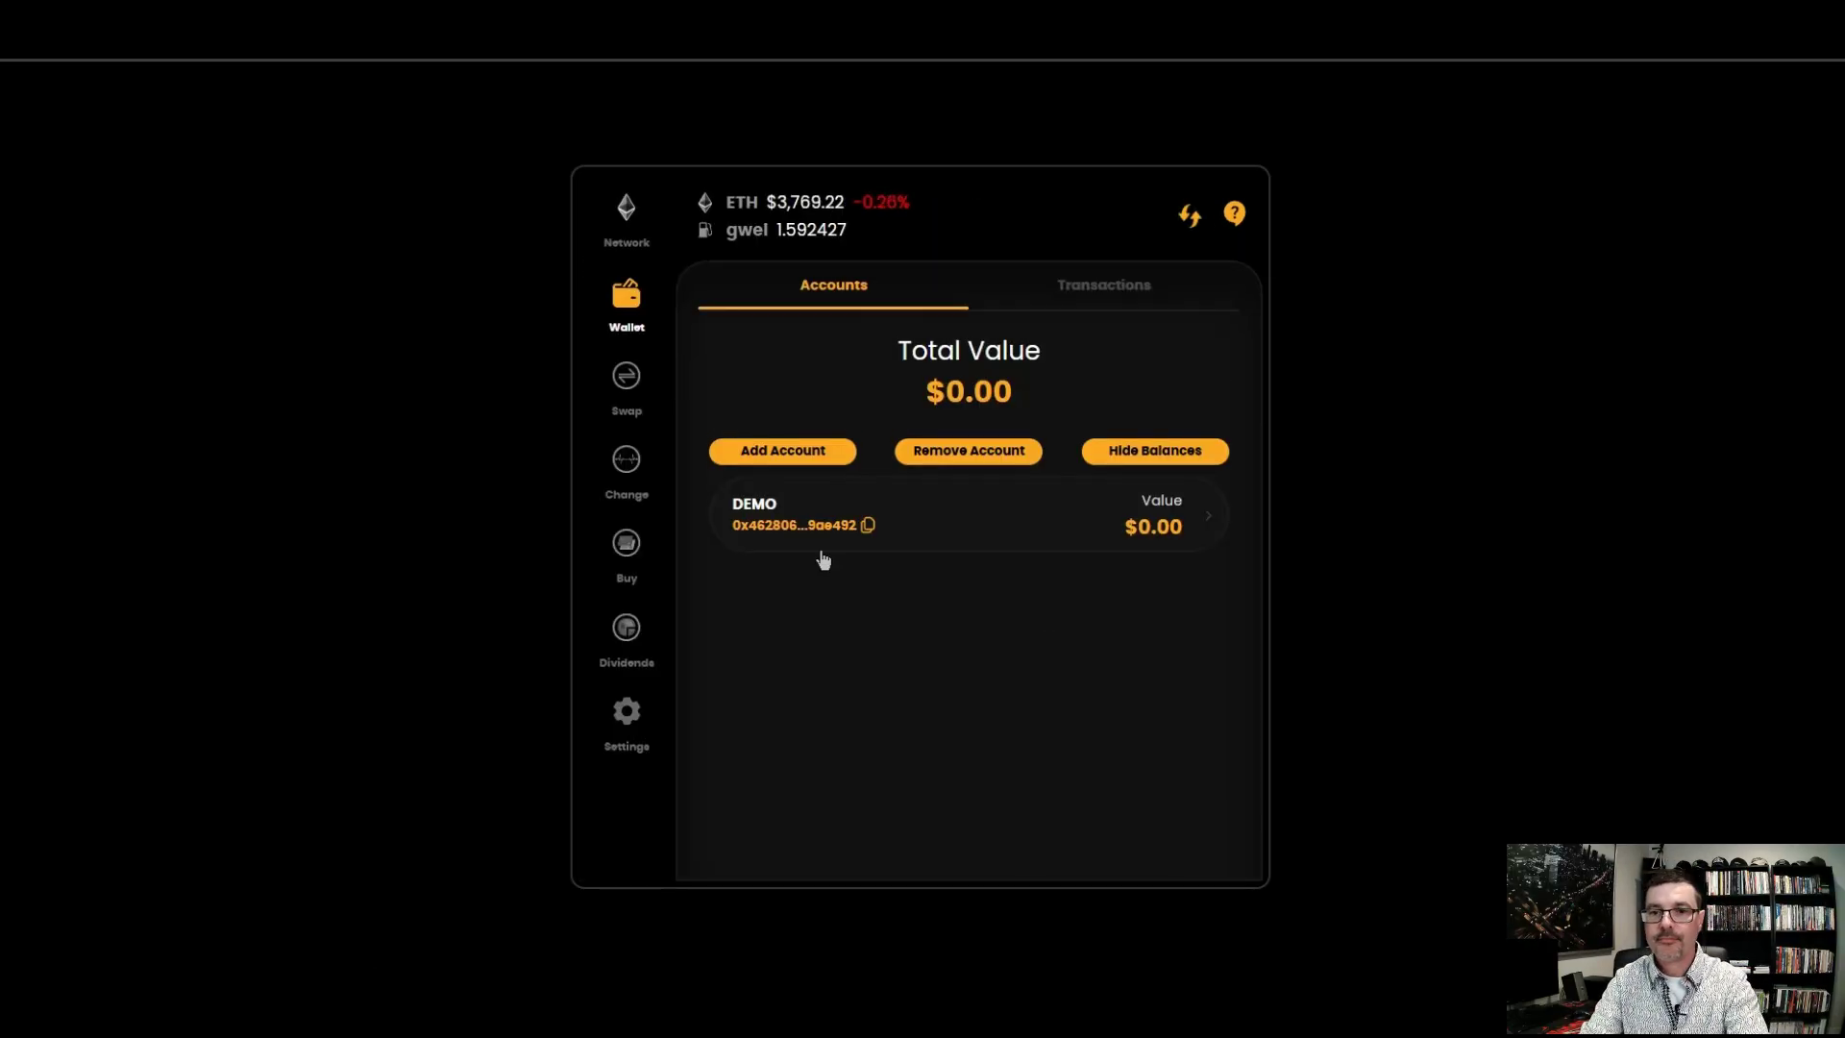
click(985, 543)
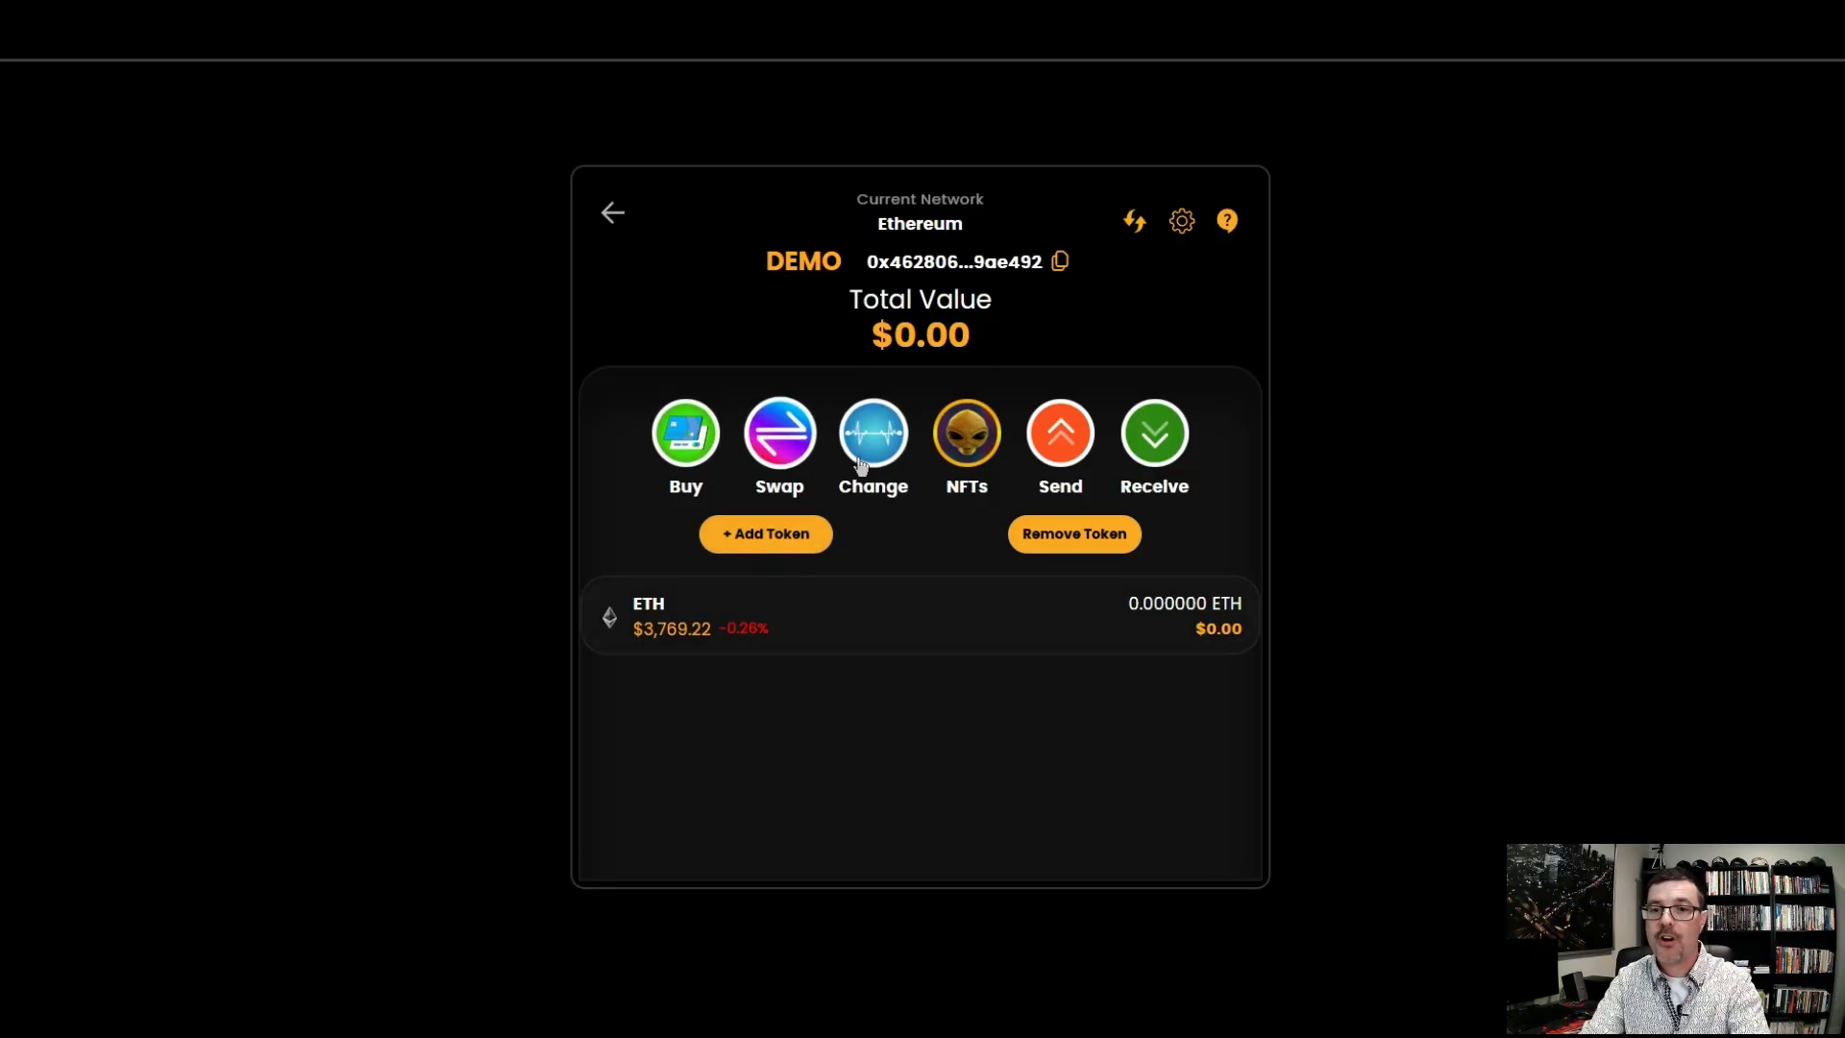
click(670, 440)
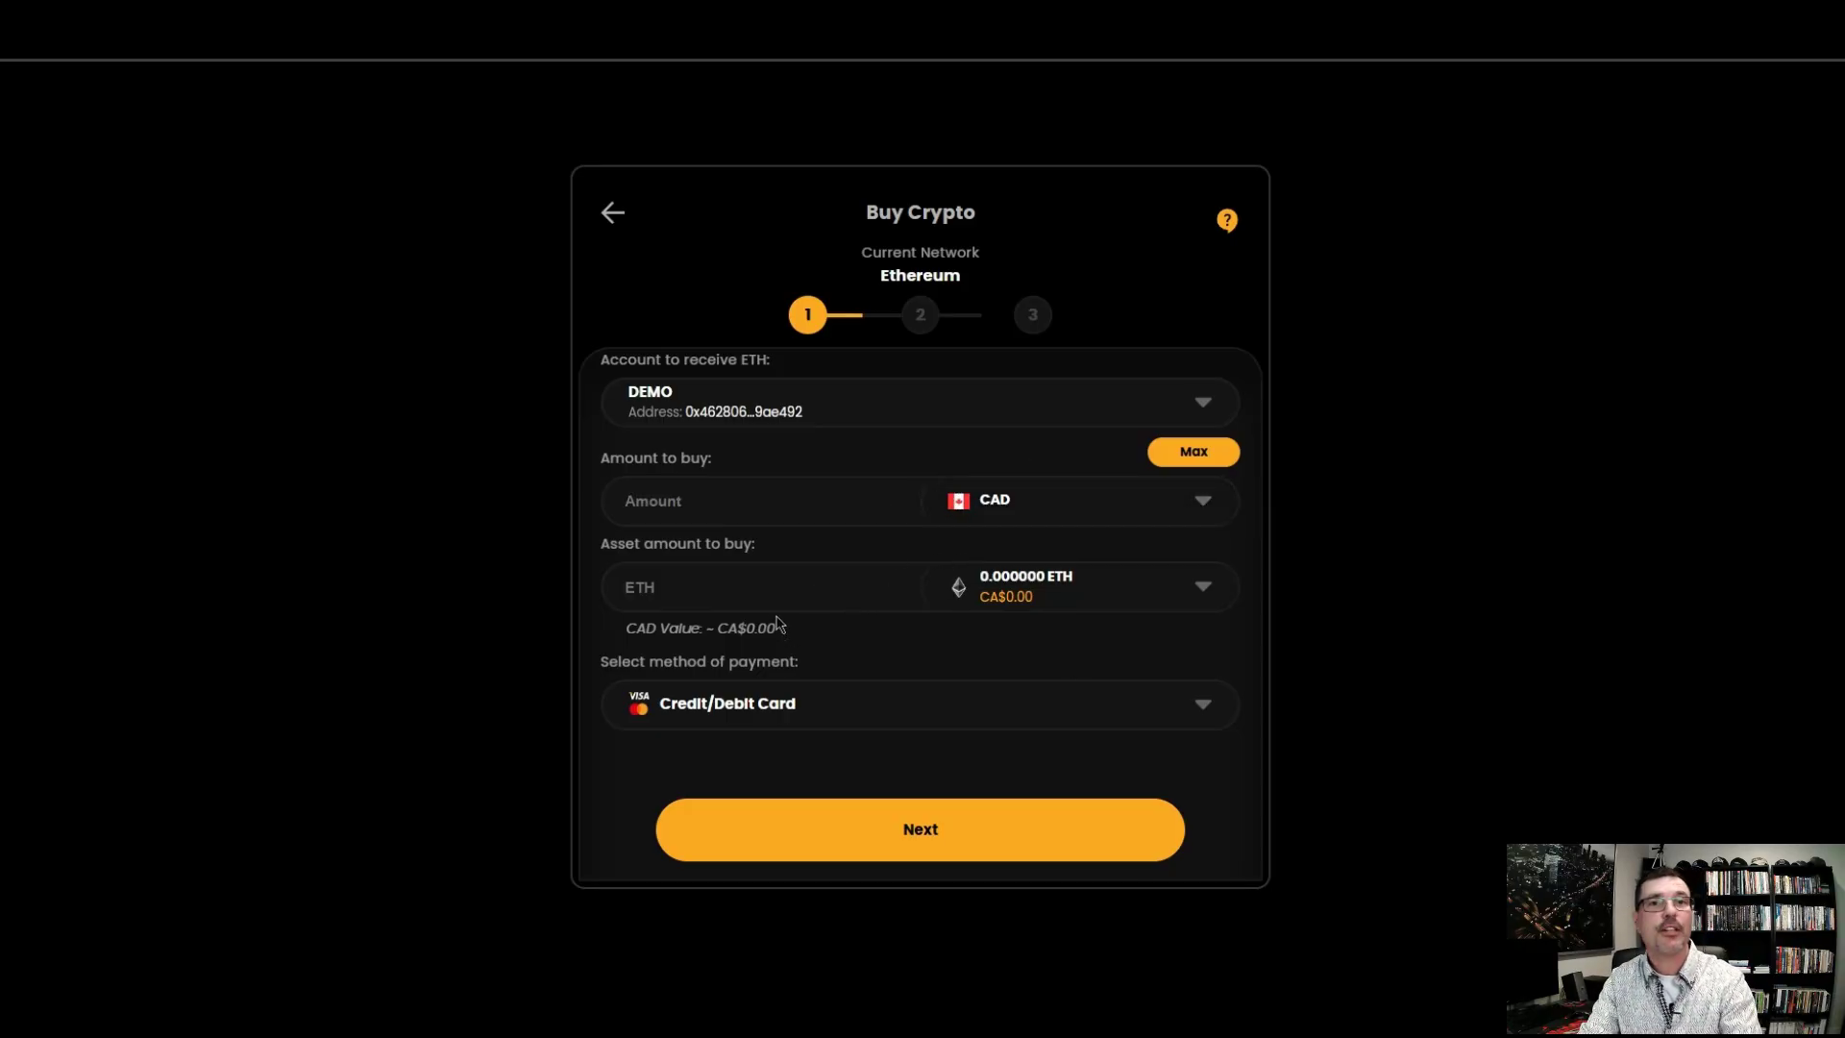
click(617, 219)
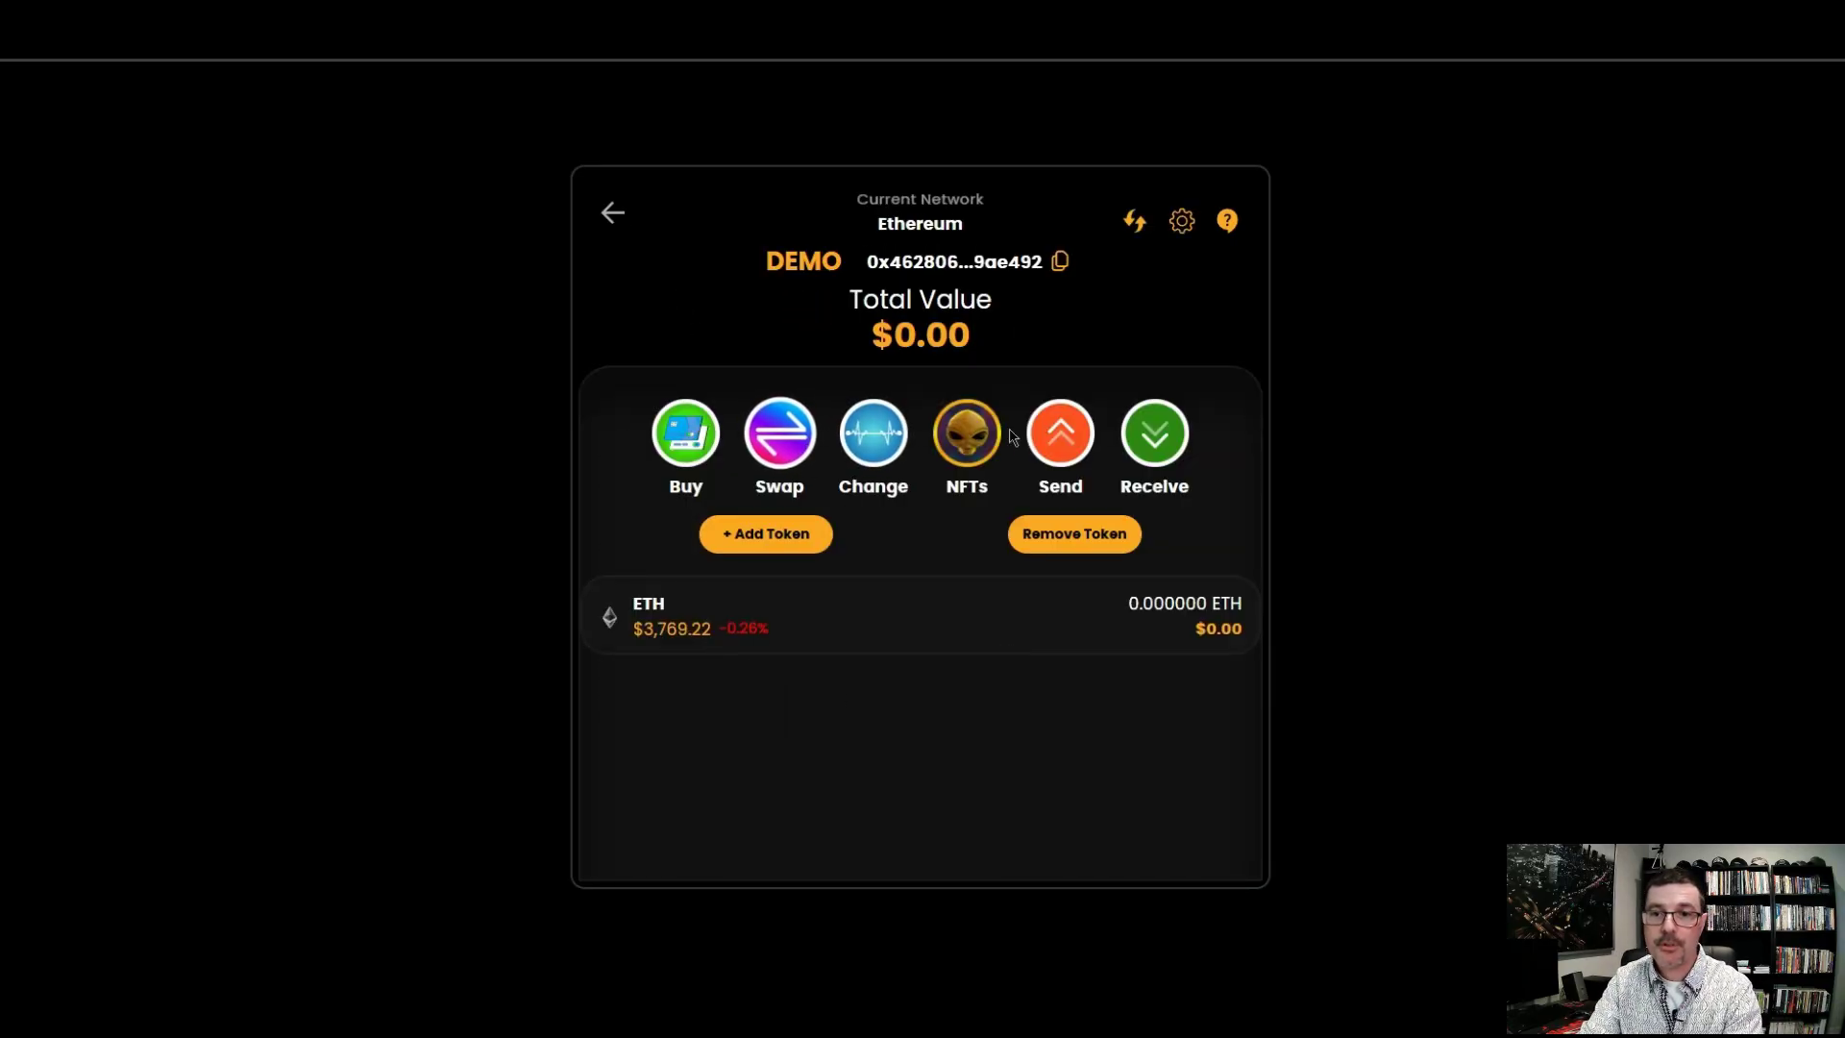
click(880, 448)
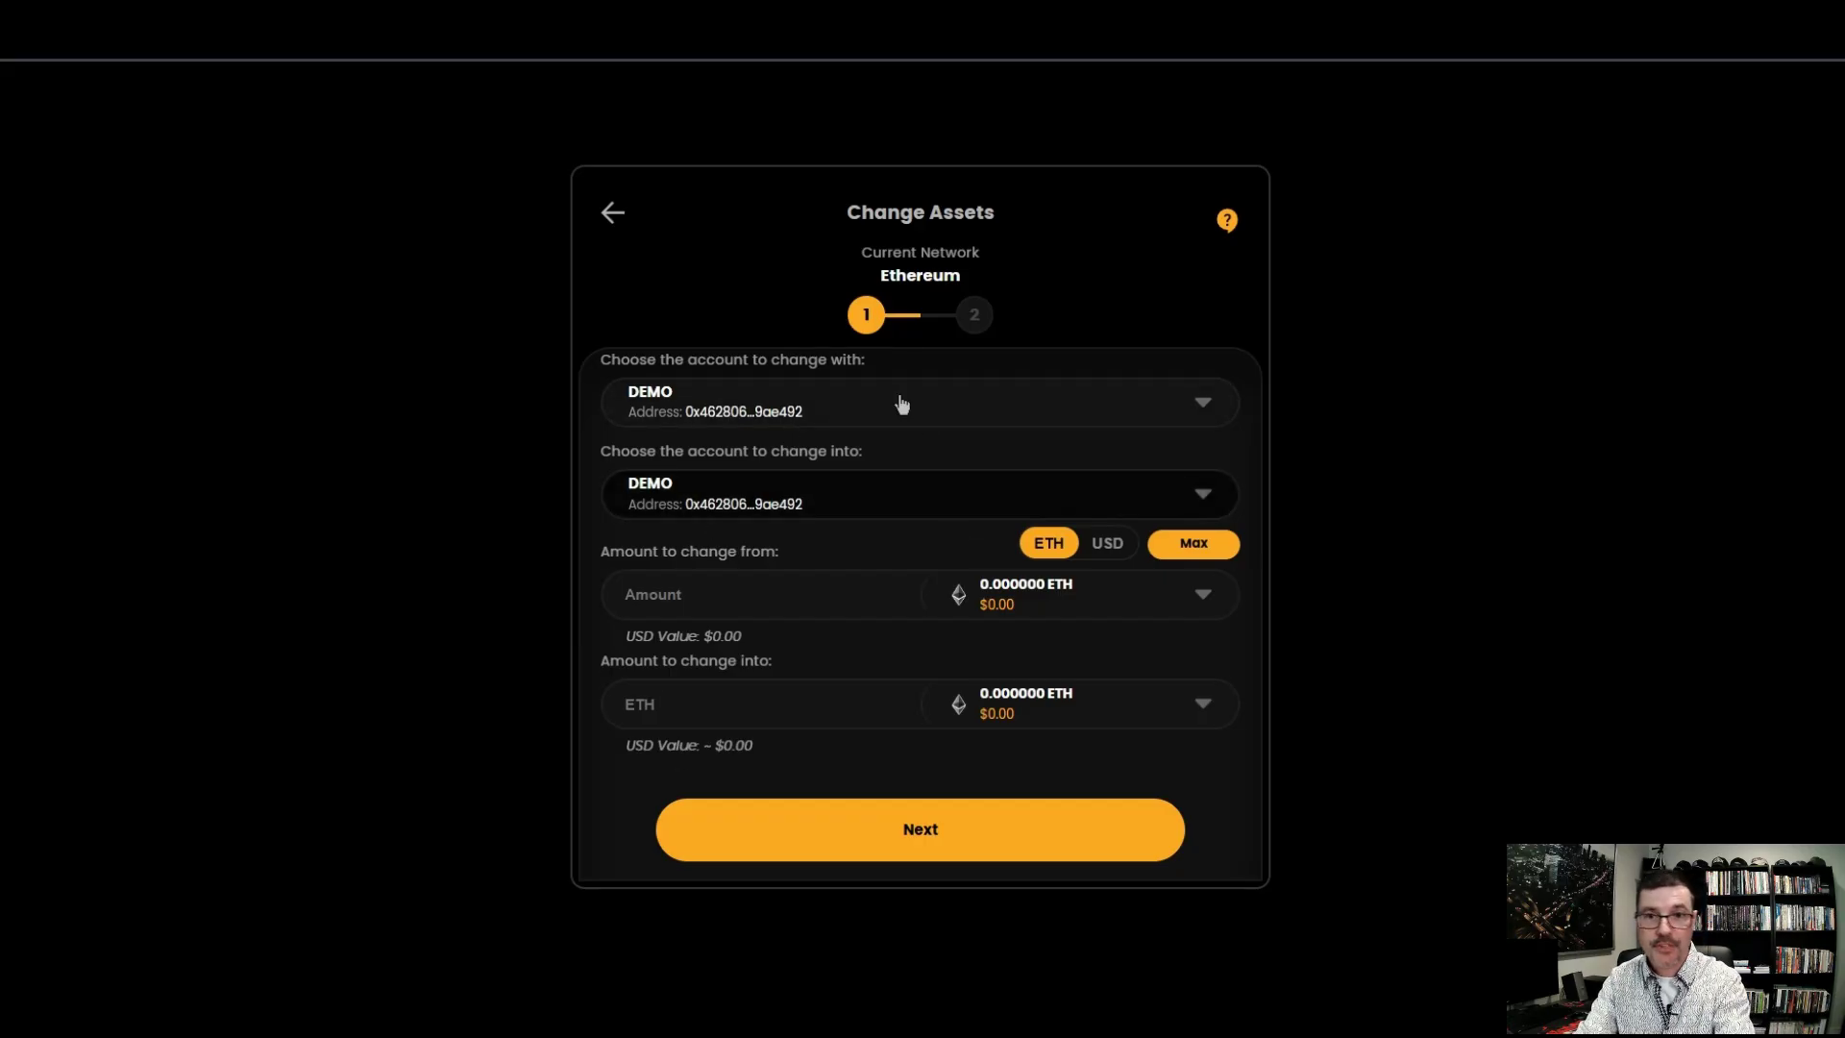
click(638, 231)
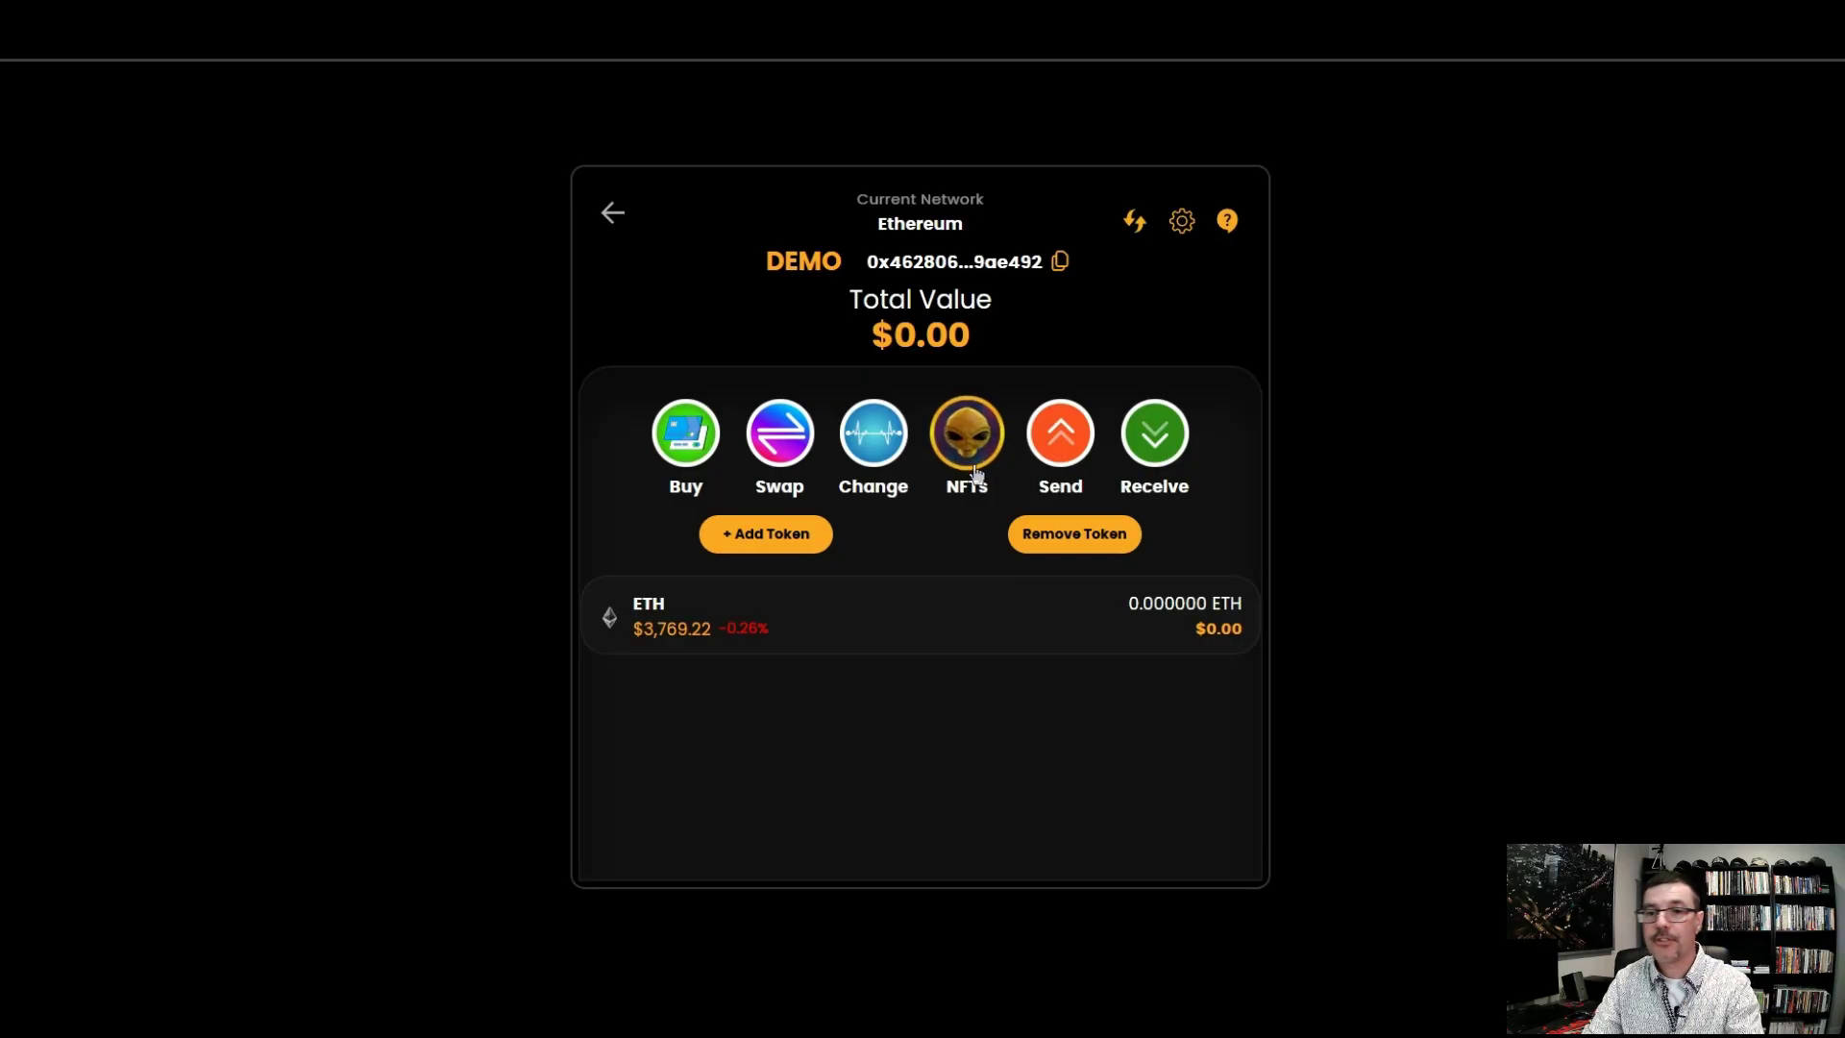
click(803, 459)
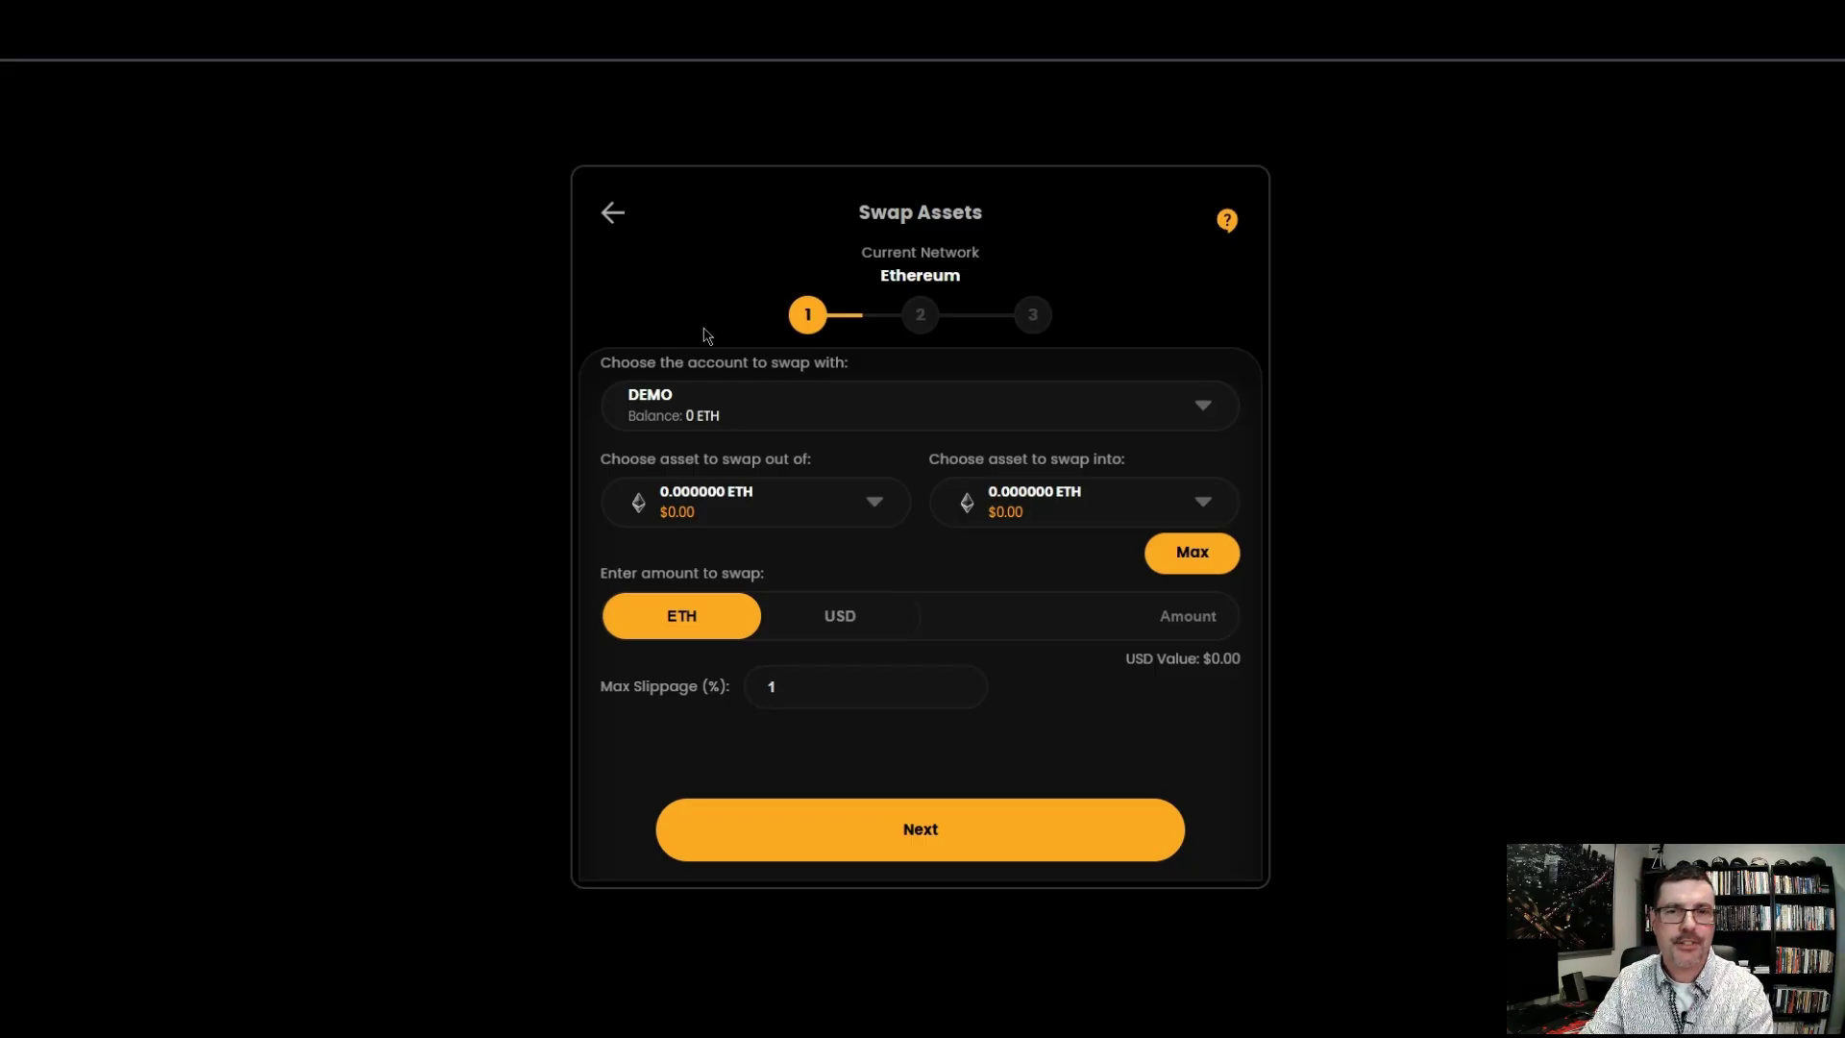
click(615, 213)
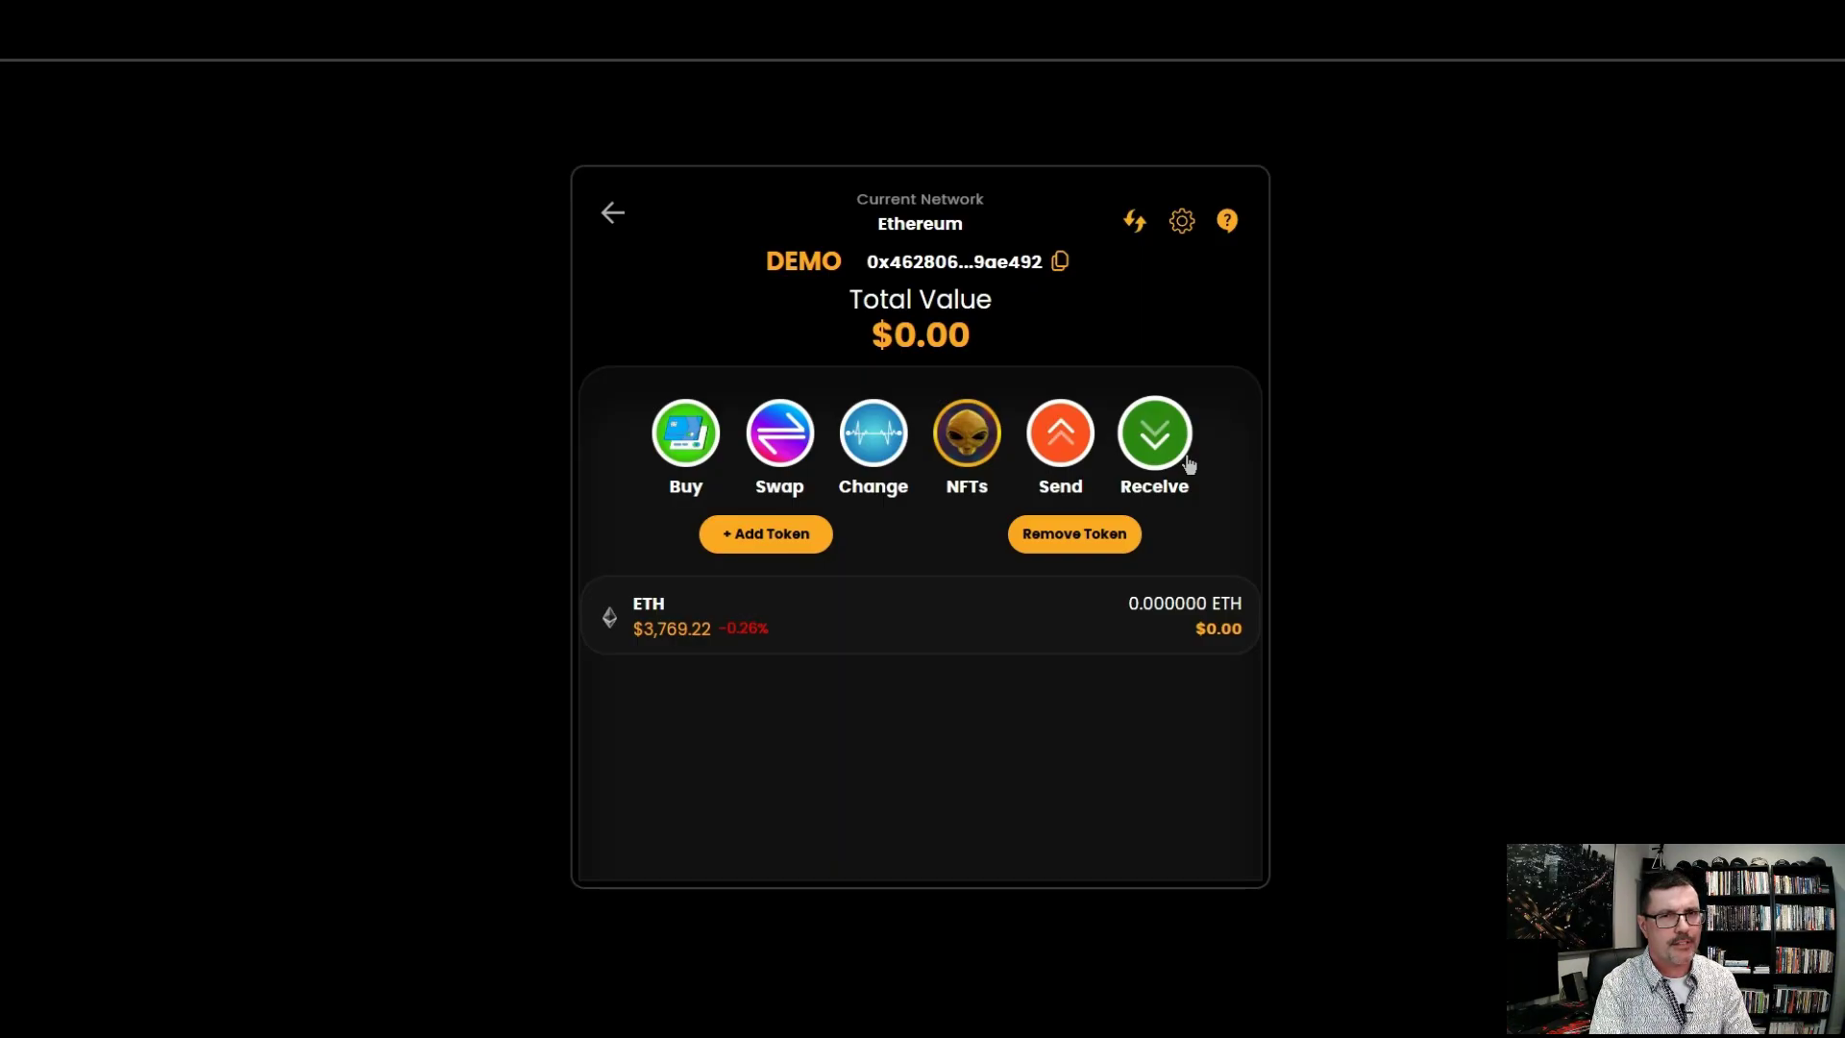
Copy the DEMO account's public address from Receive, then go back to the Accounts overview
click(1160, 438)
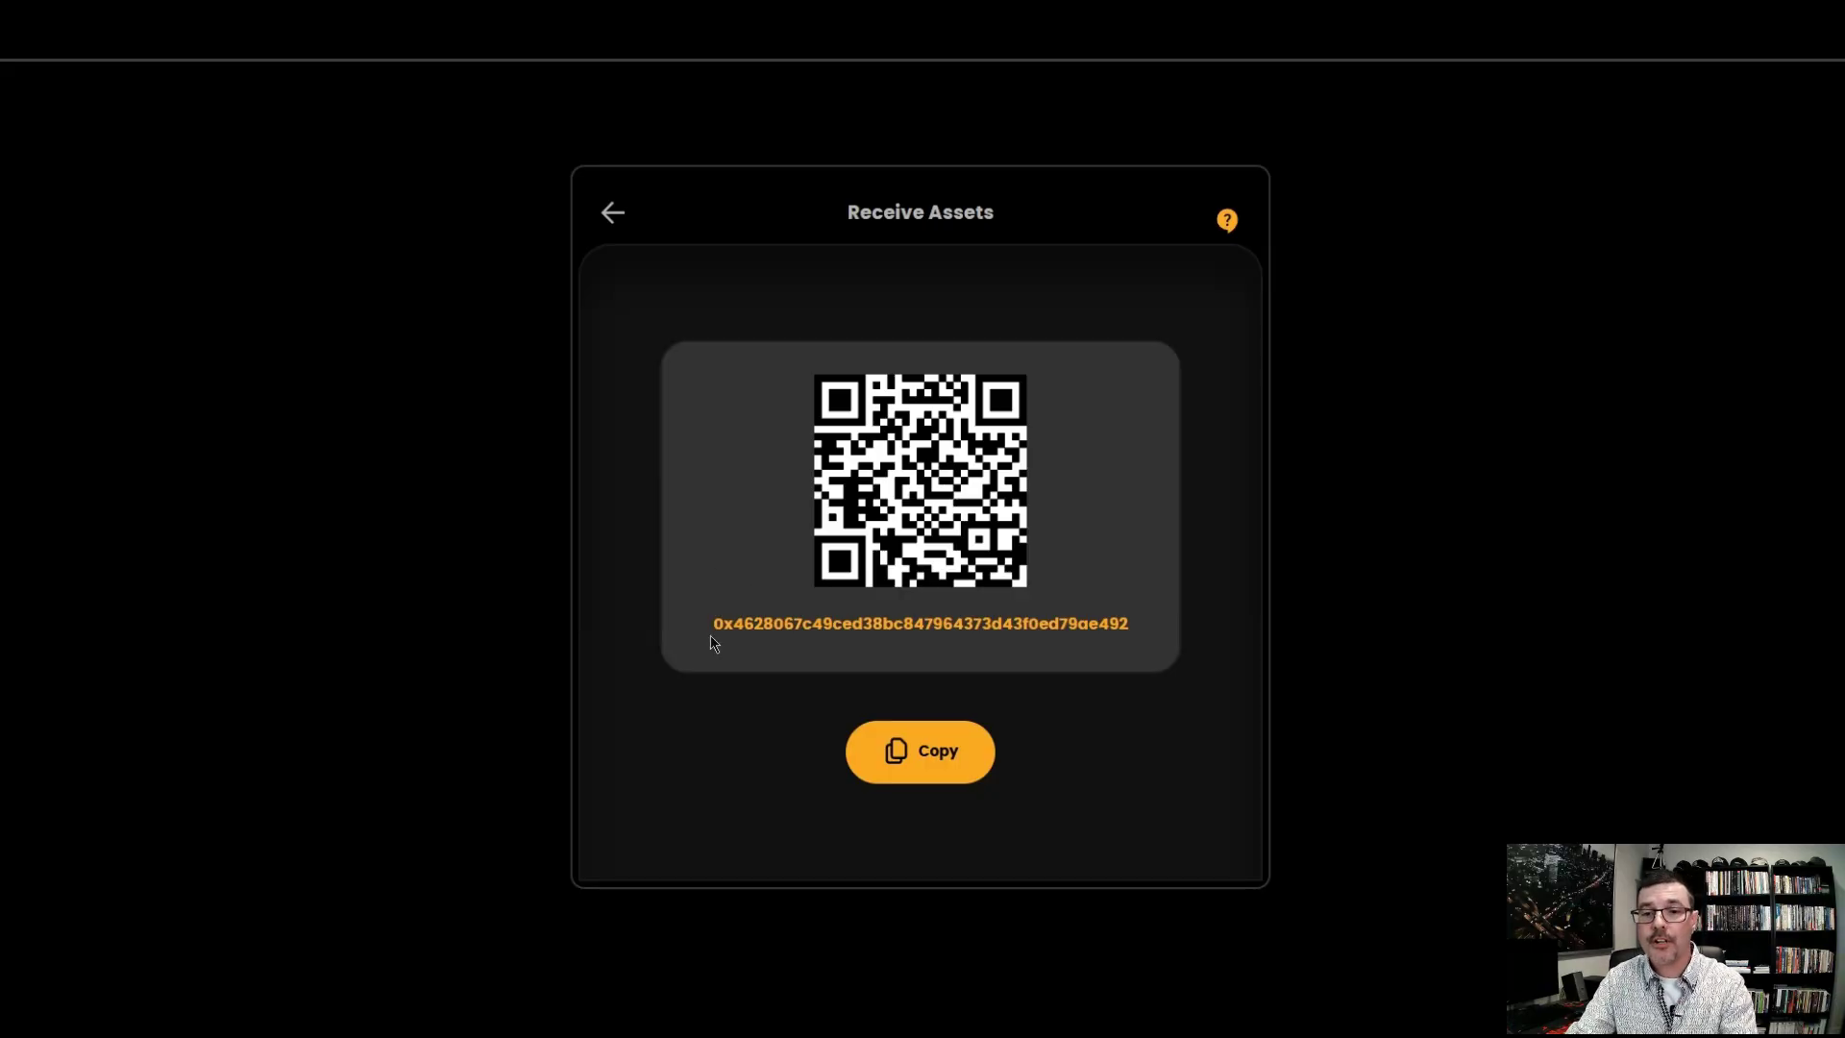
drag(713, 627, 1185, 635)
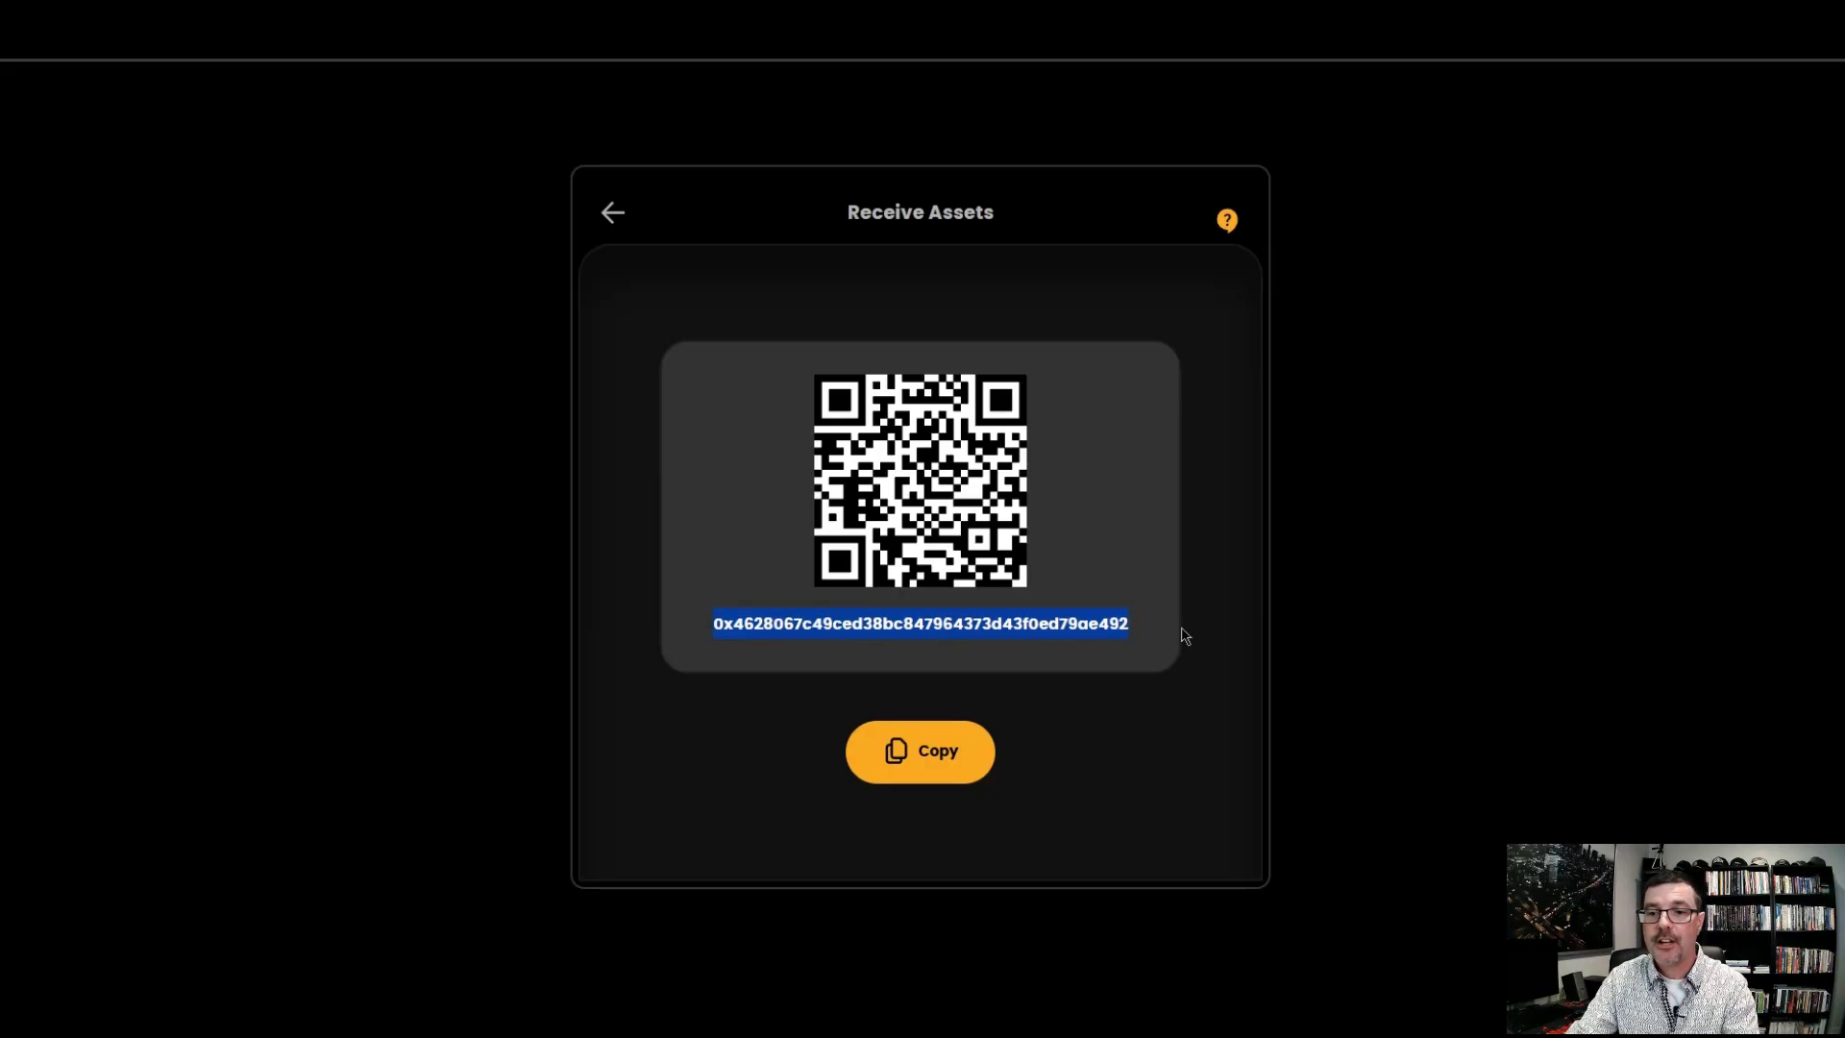
click(898, 774)
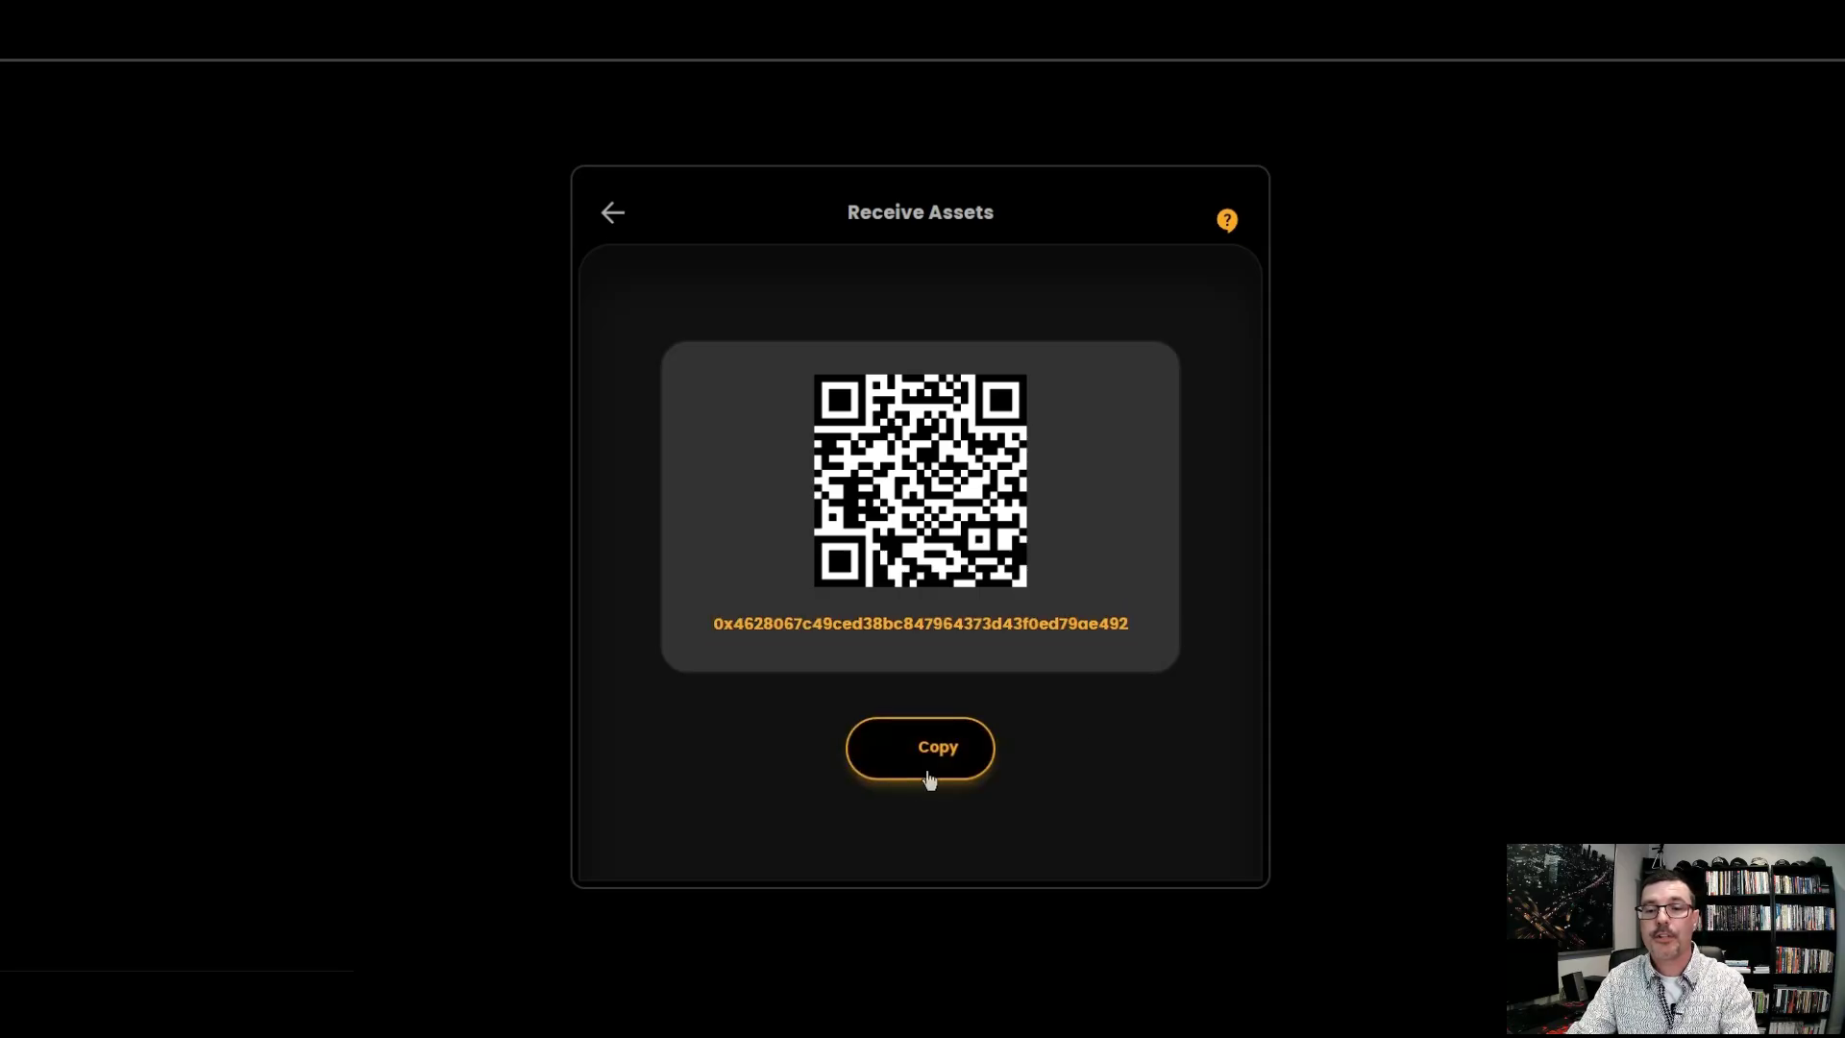
click(929, 768)
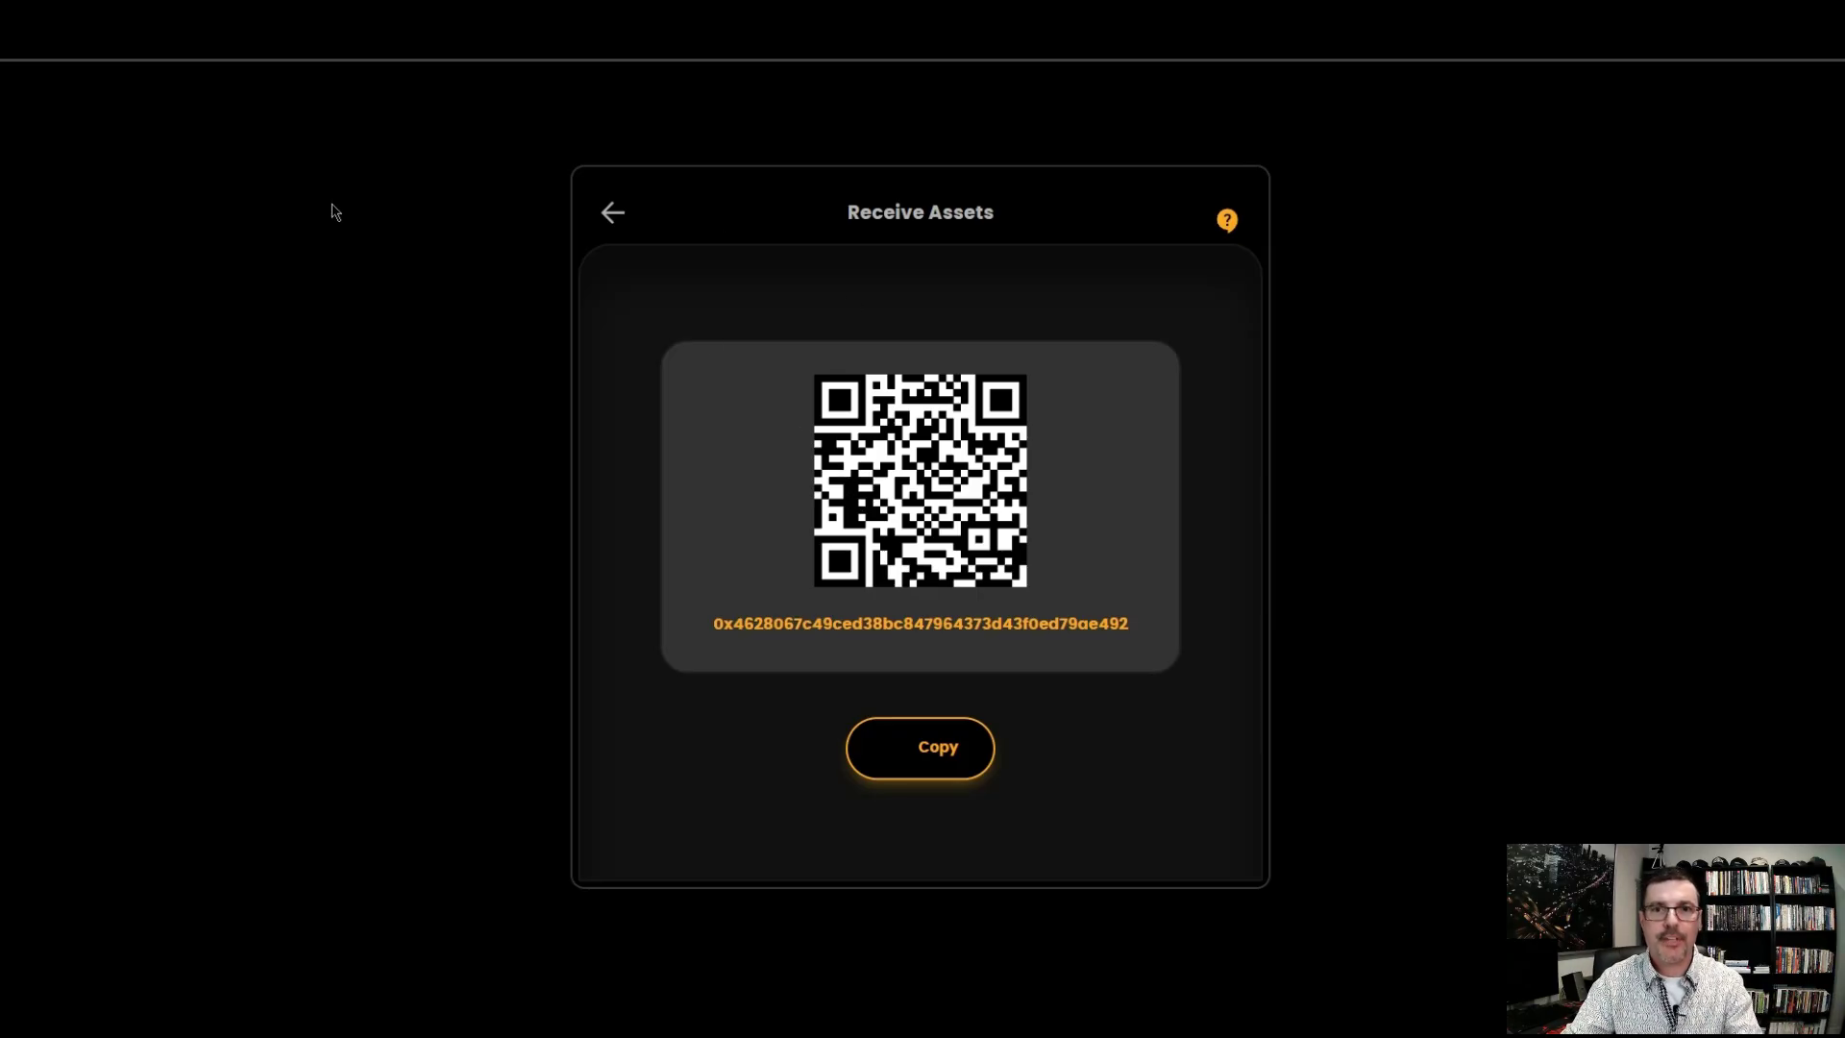
click(617, 205)
click(607, 213)
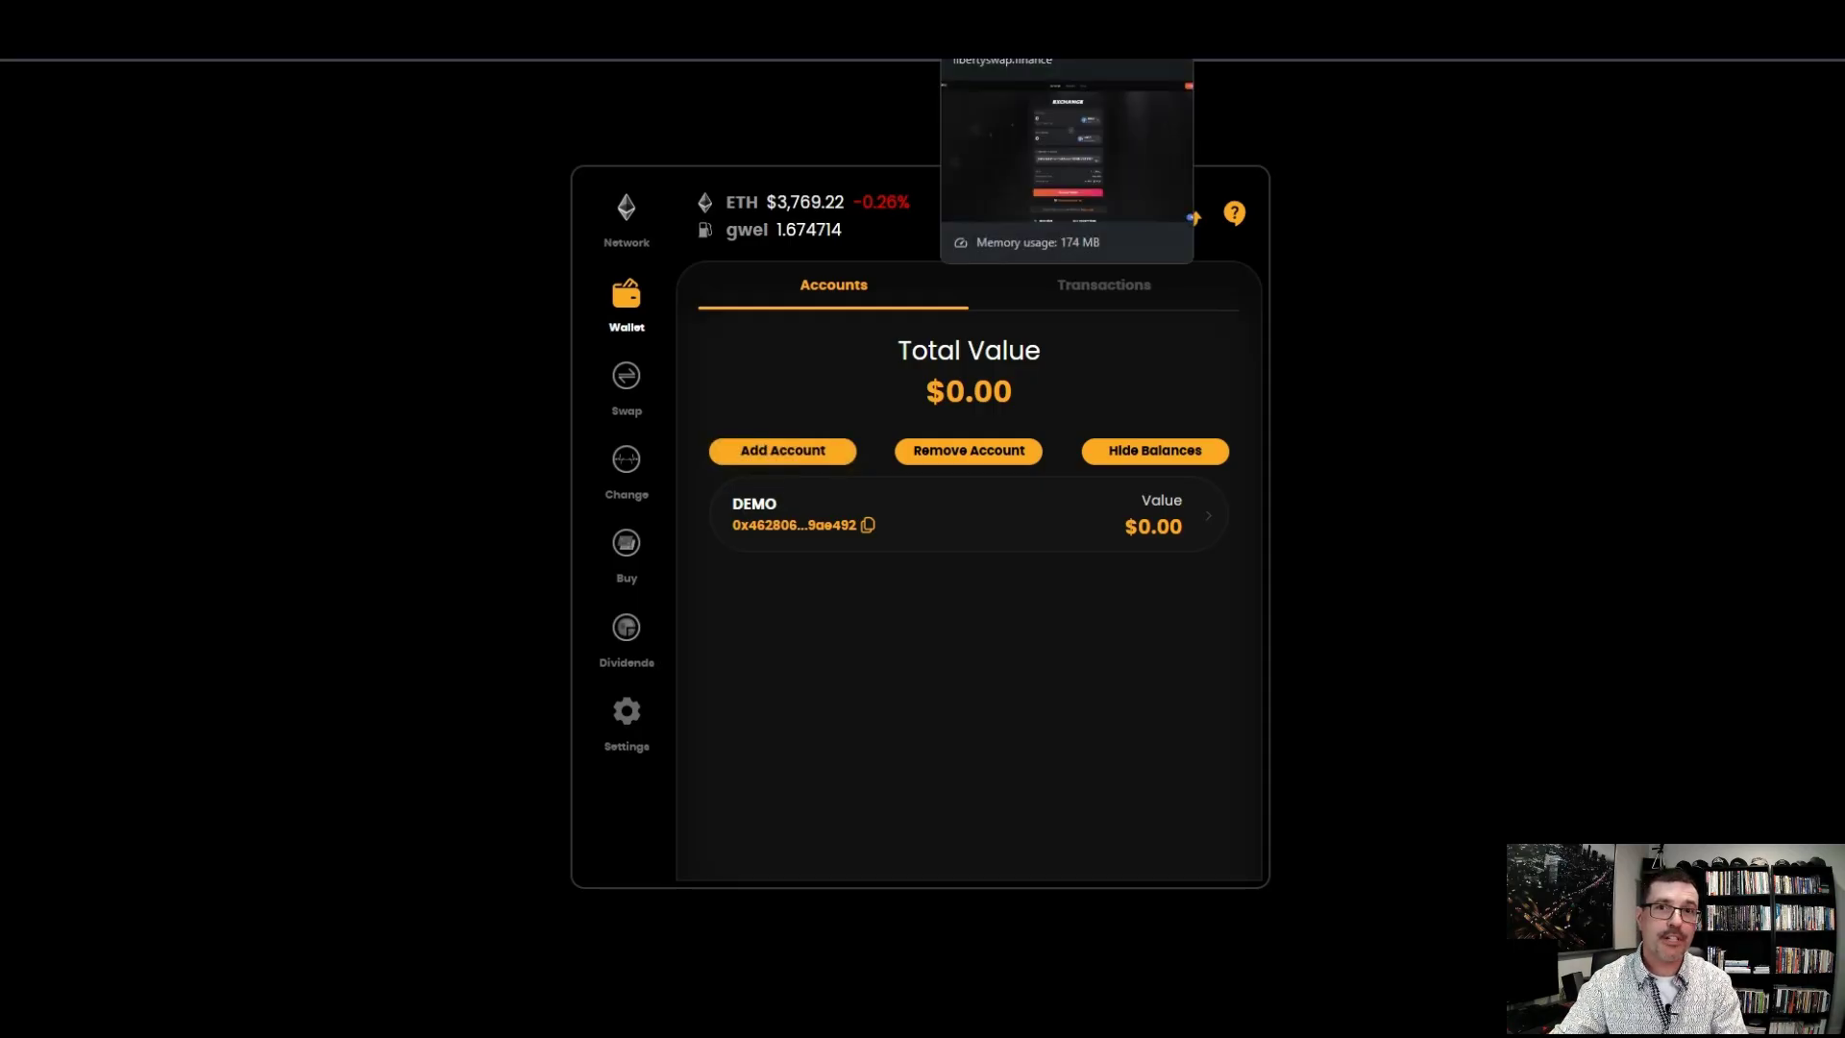
On Liberty Swap, clear the destination address and pick Internet Money under Connect Wallet's View All
click(1057, 29)
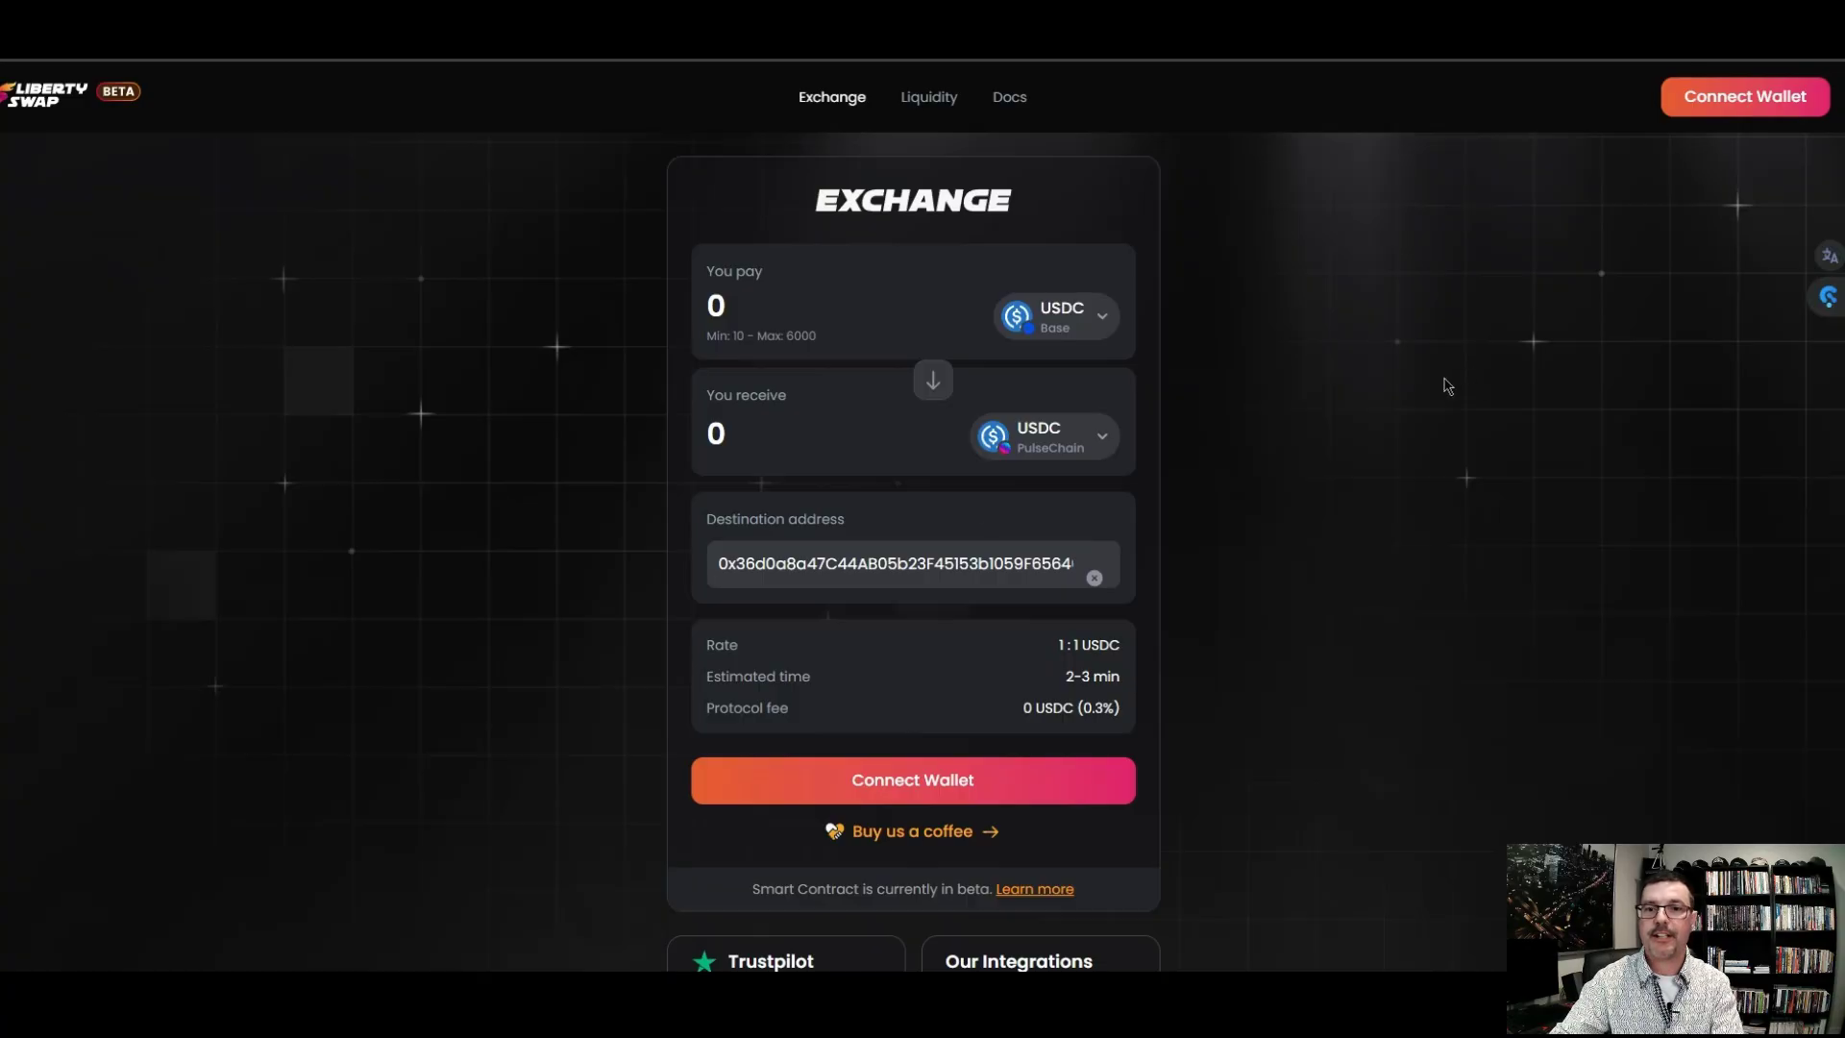
click(1097, 582)
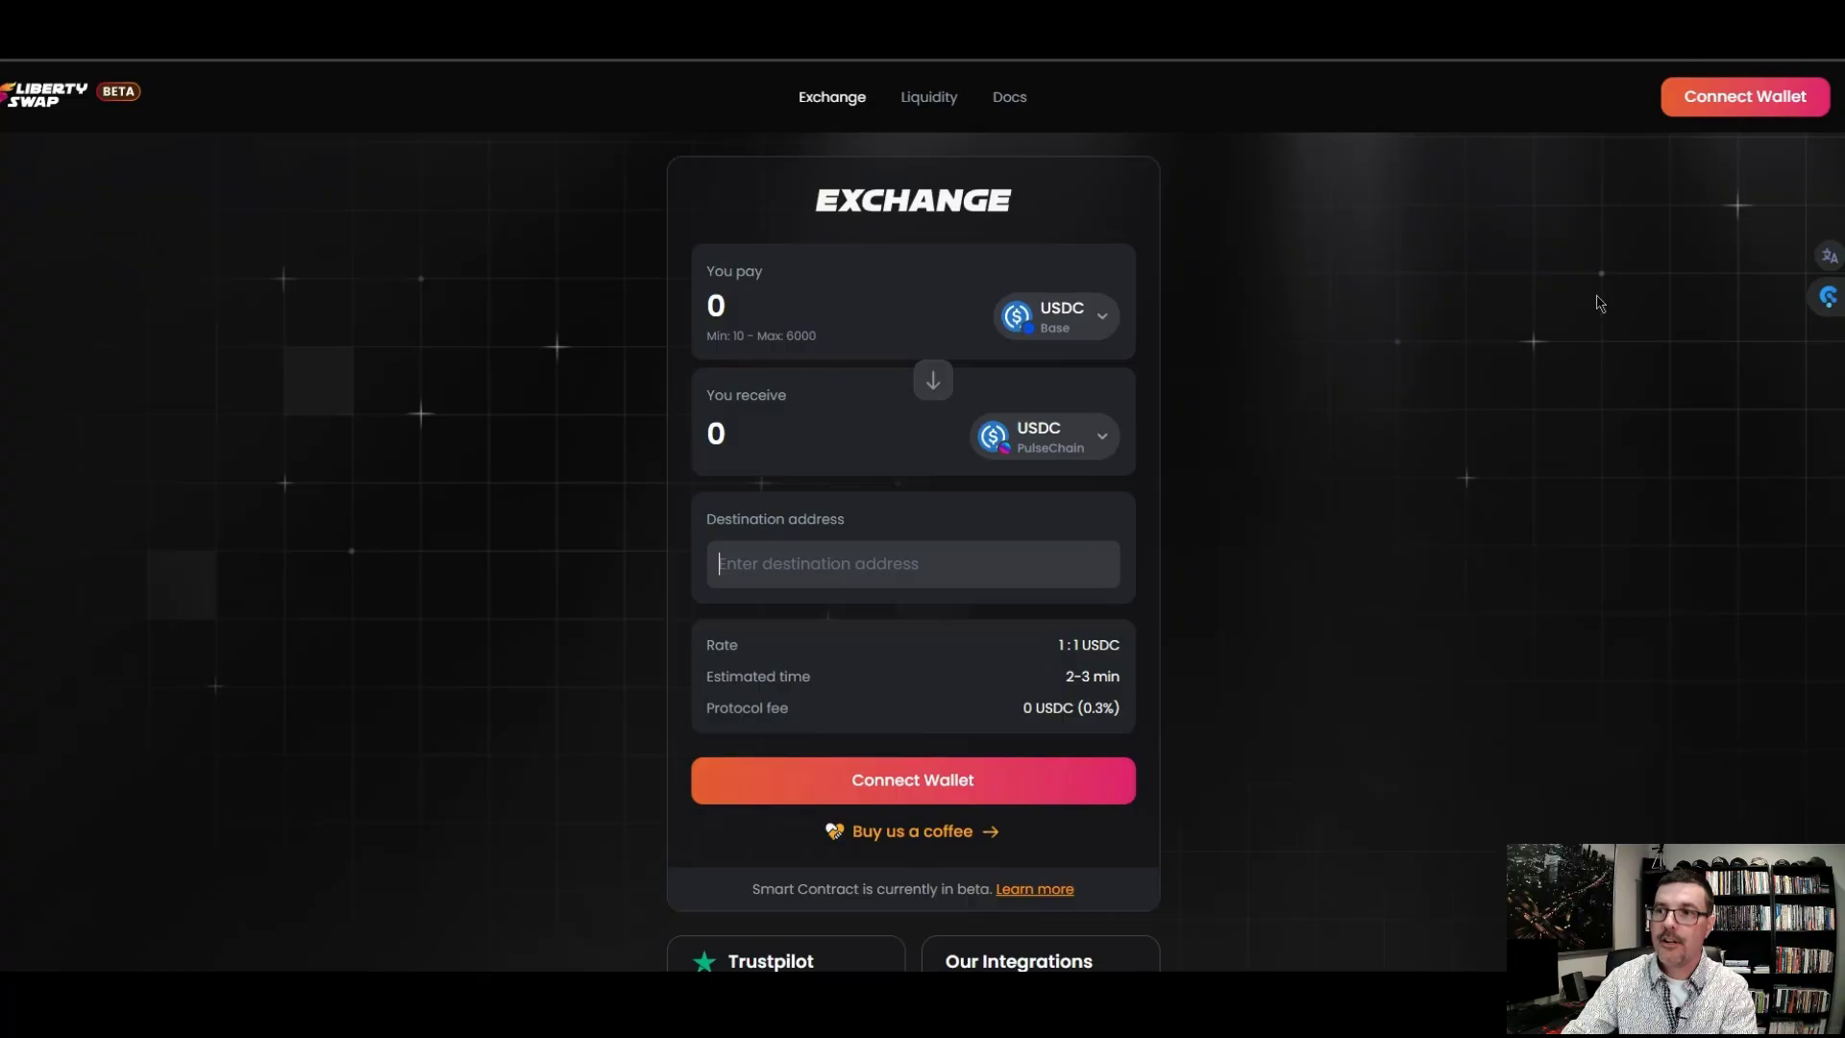
click(1720, 116)
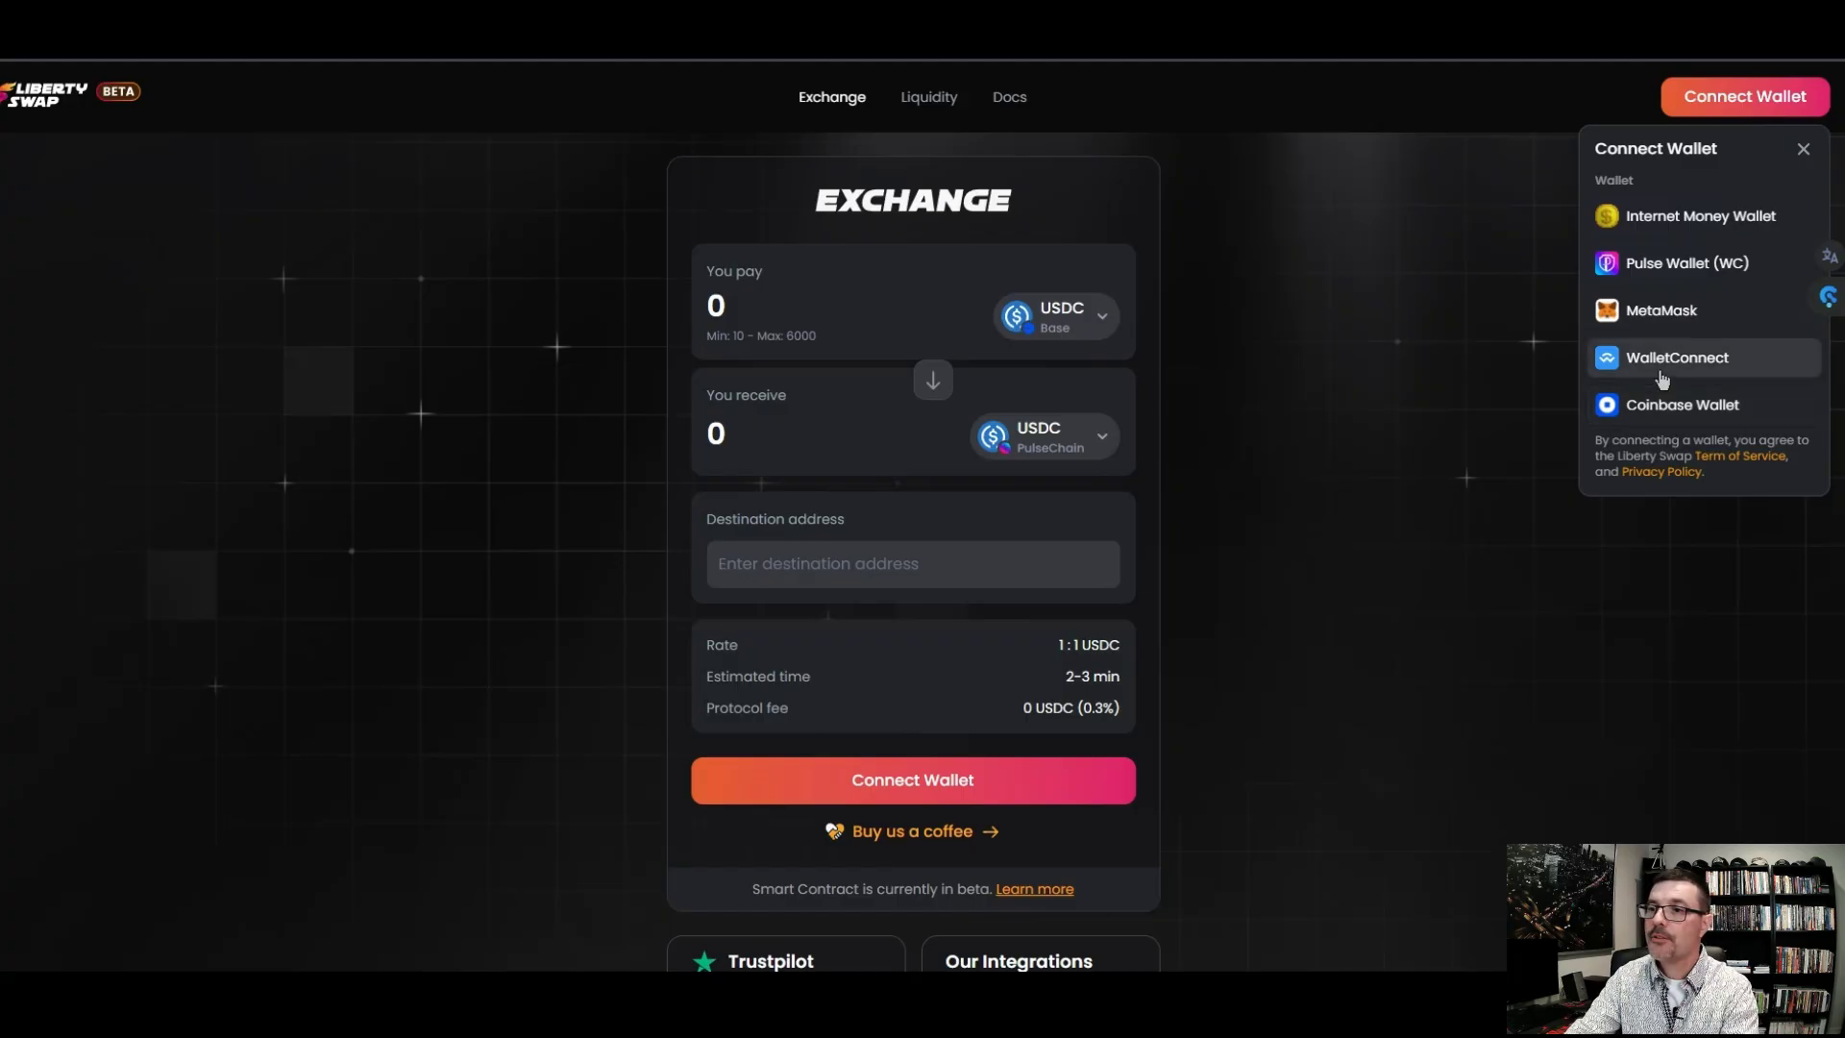
click(1679, 217)
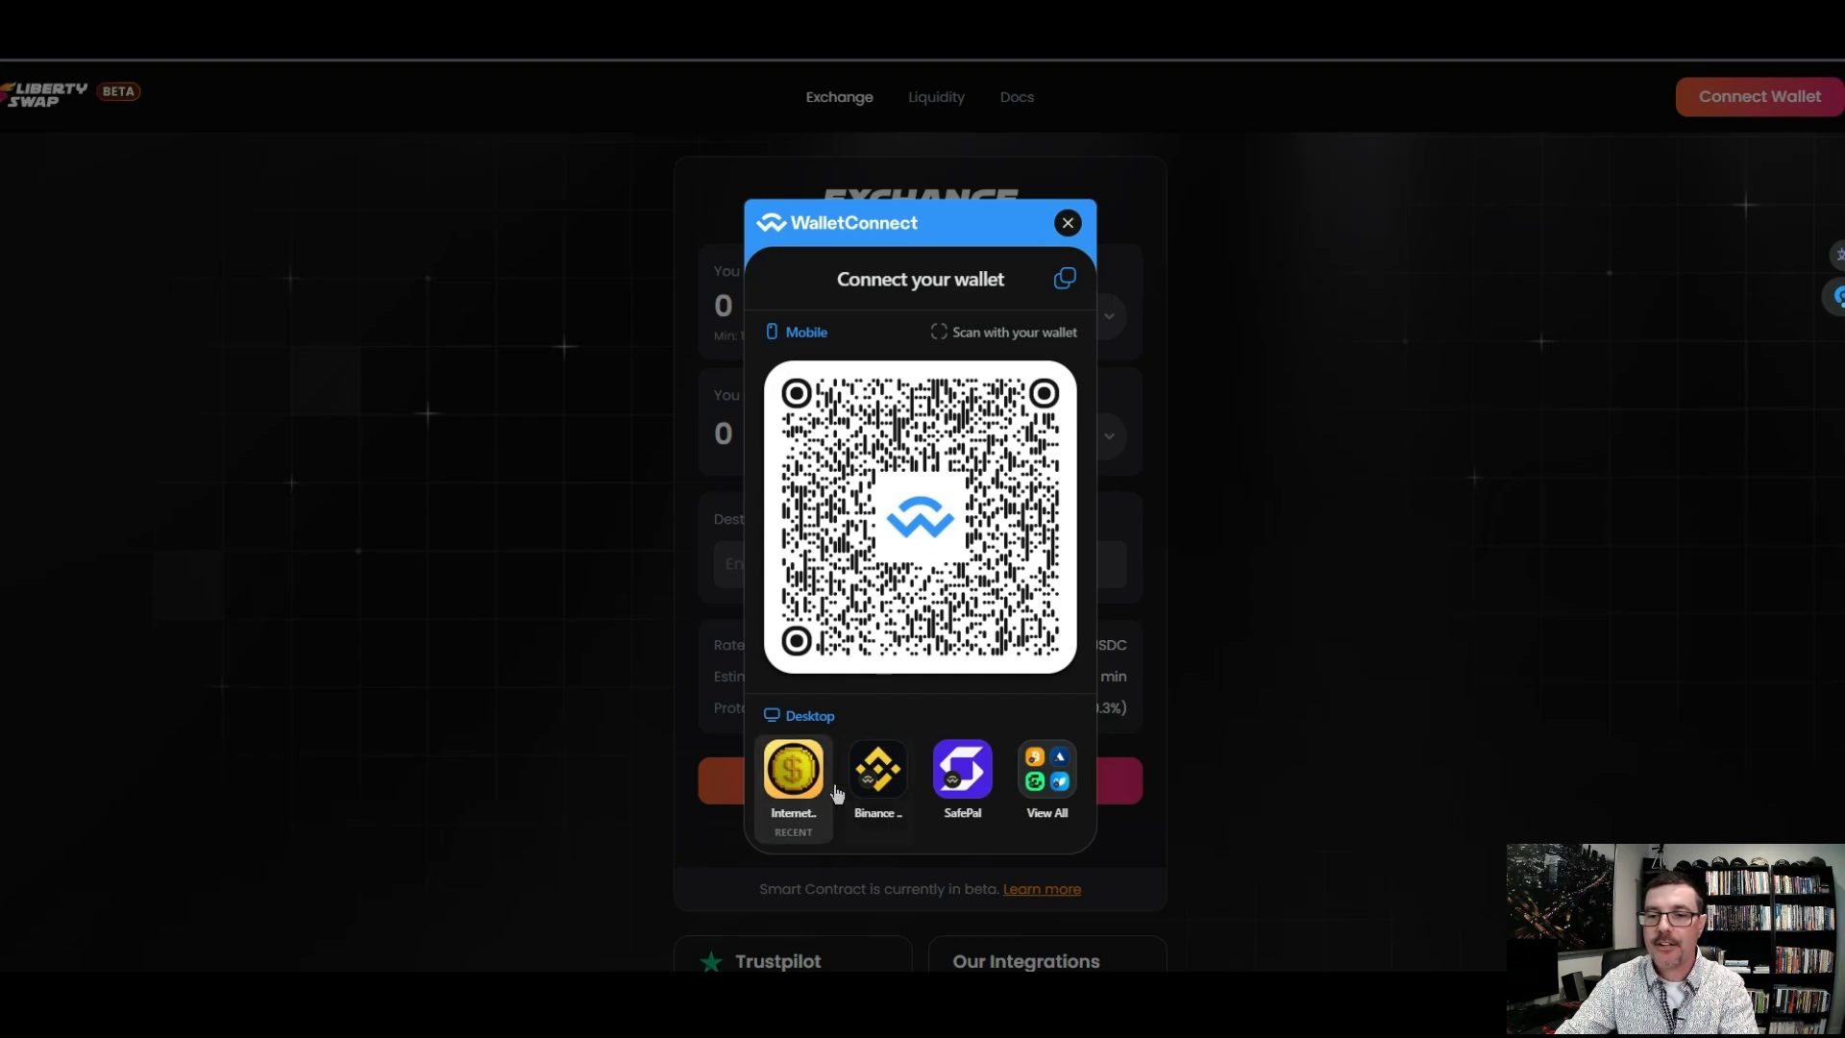
click(1047, 774)
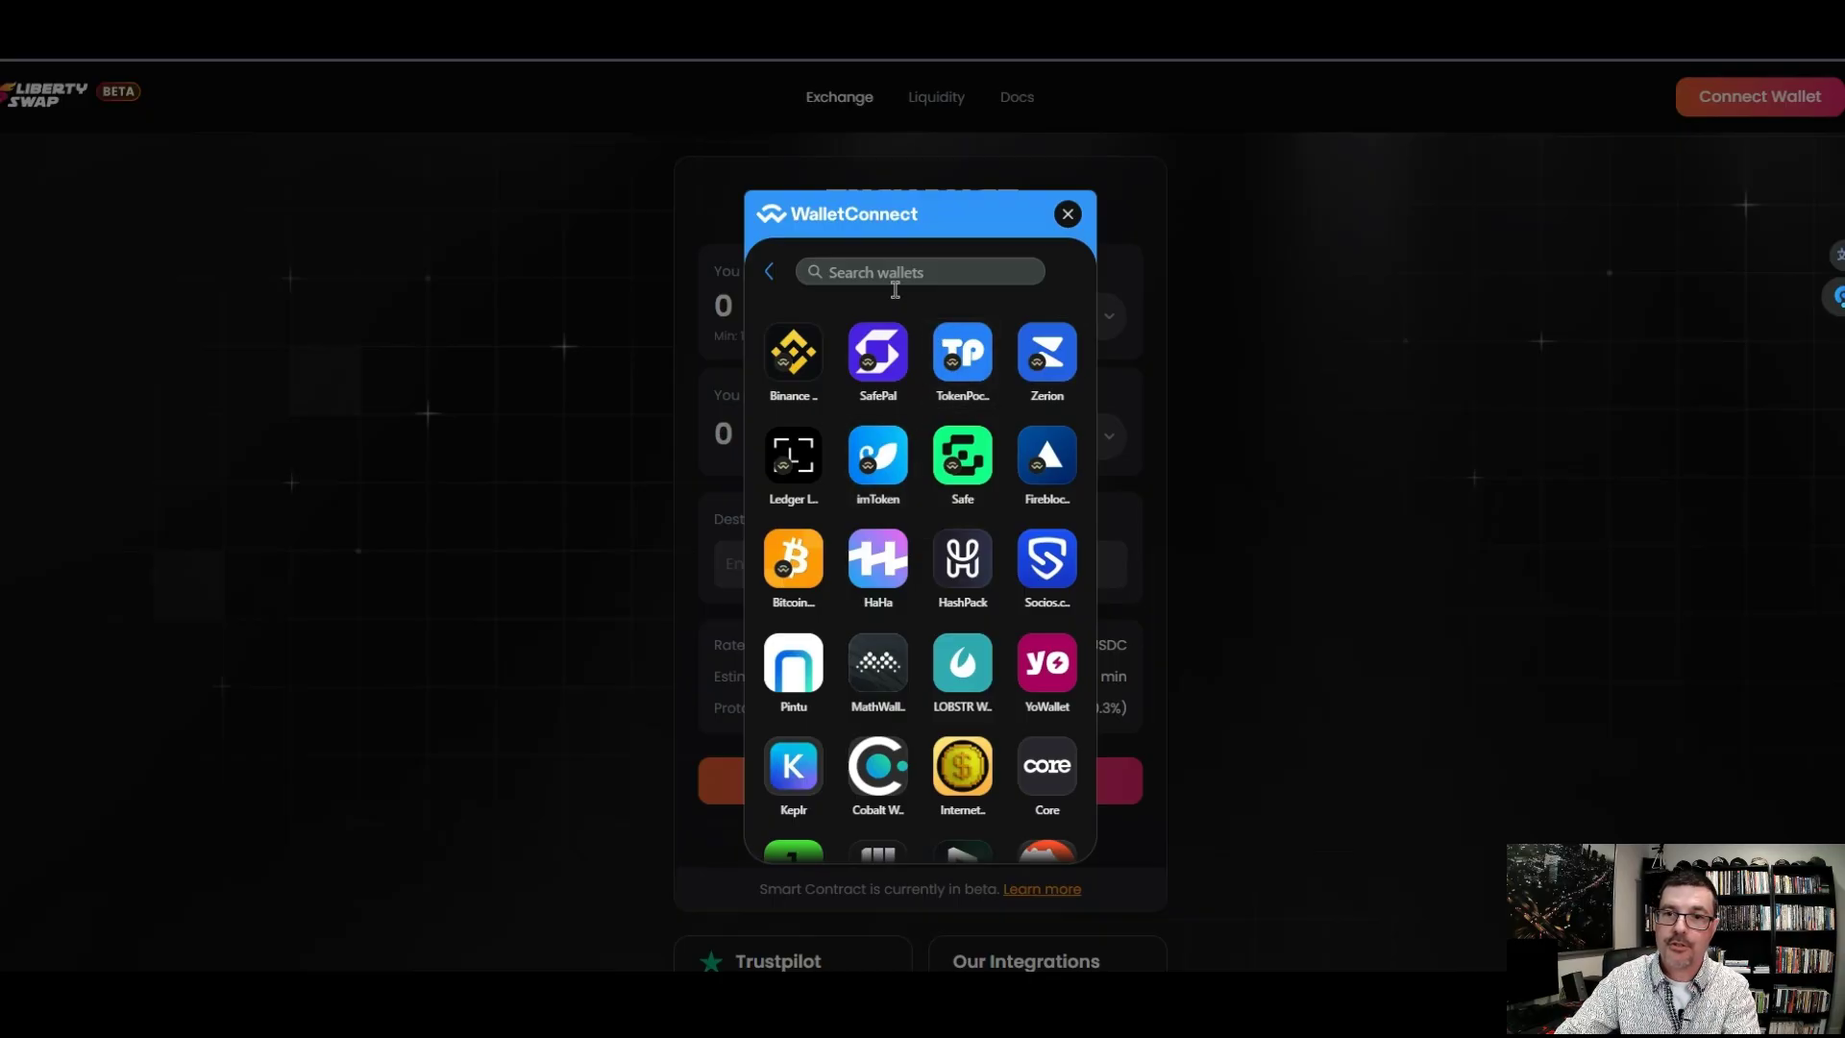
click(980, 786)
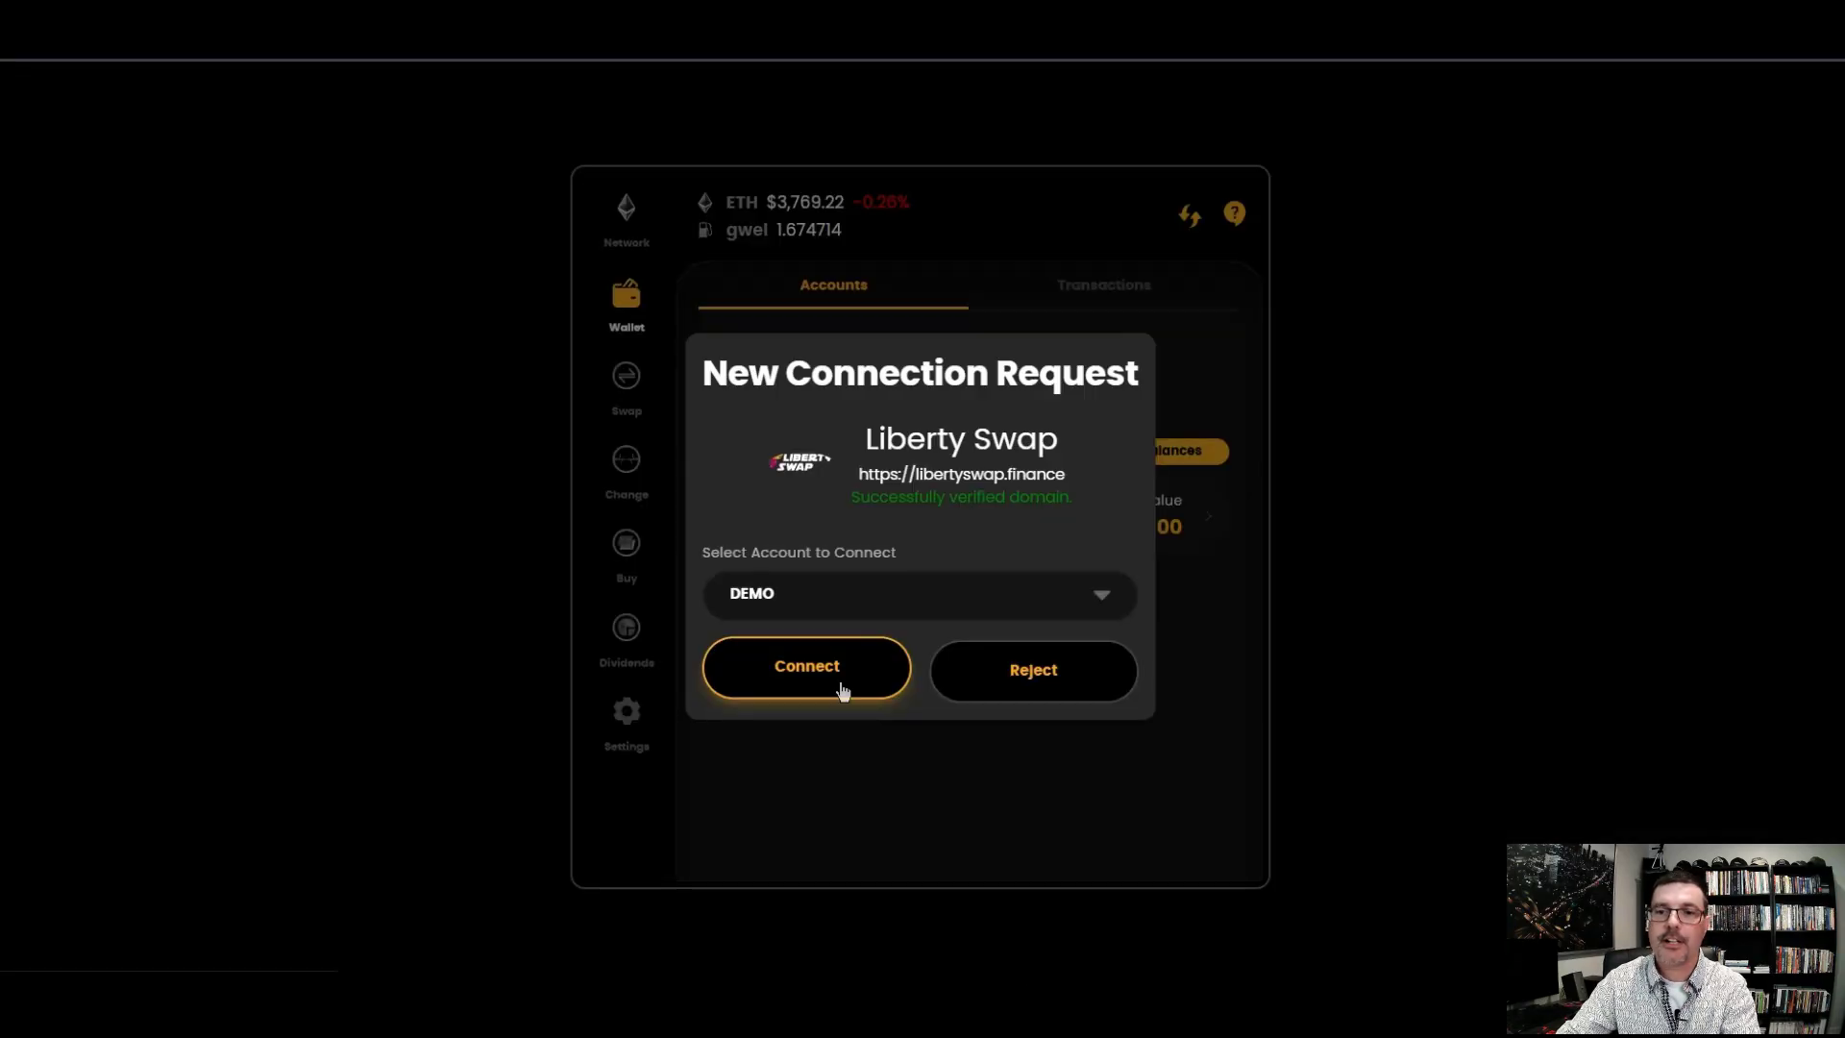
Connect the DEMO account to Liberty Swap, dismiss the success message, and return to the exchange
click(838, 686)
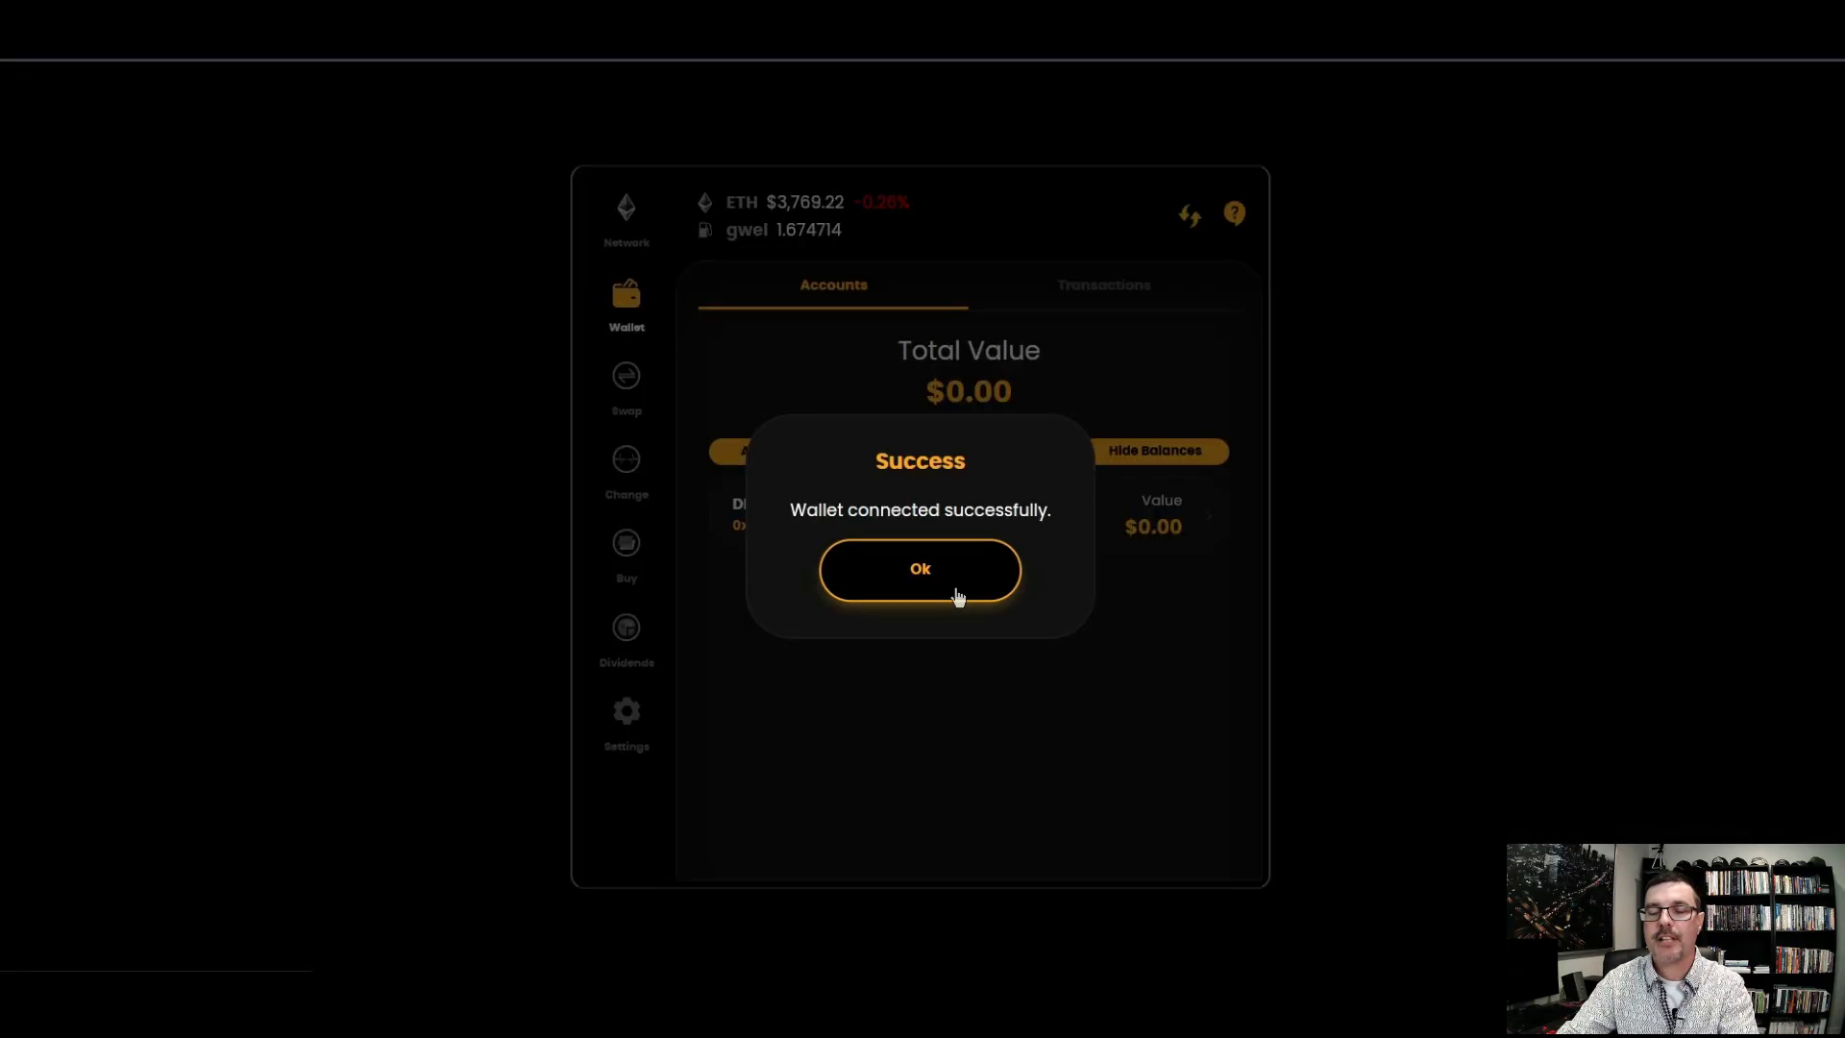
click(958, 597)
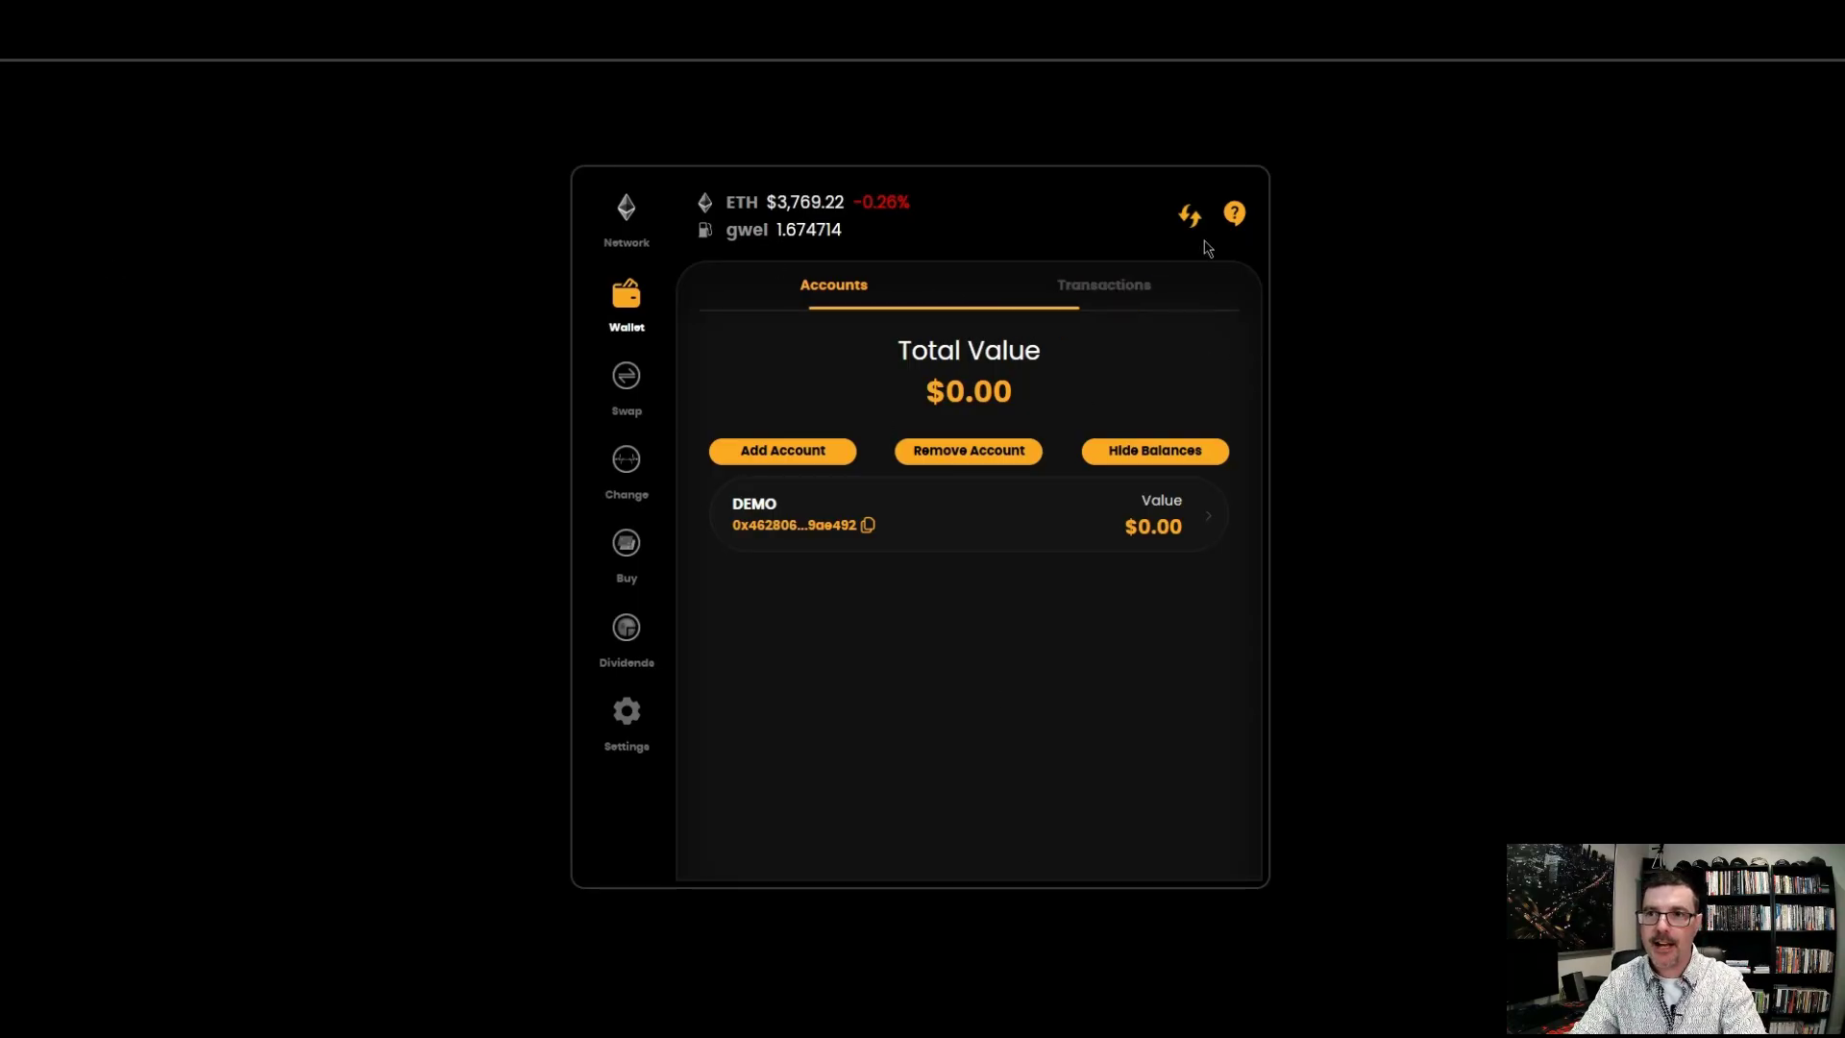
click(1067, 70)
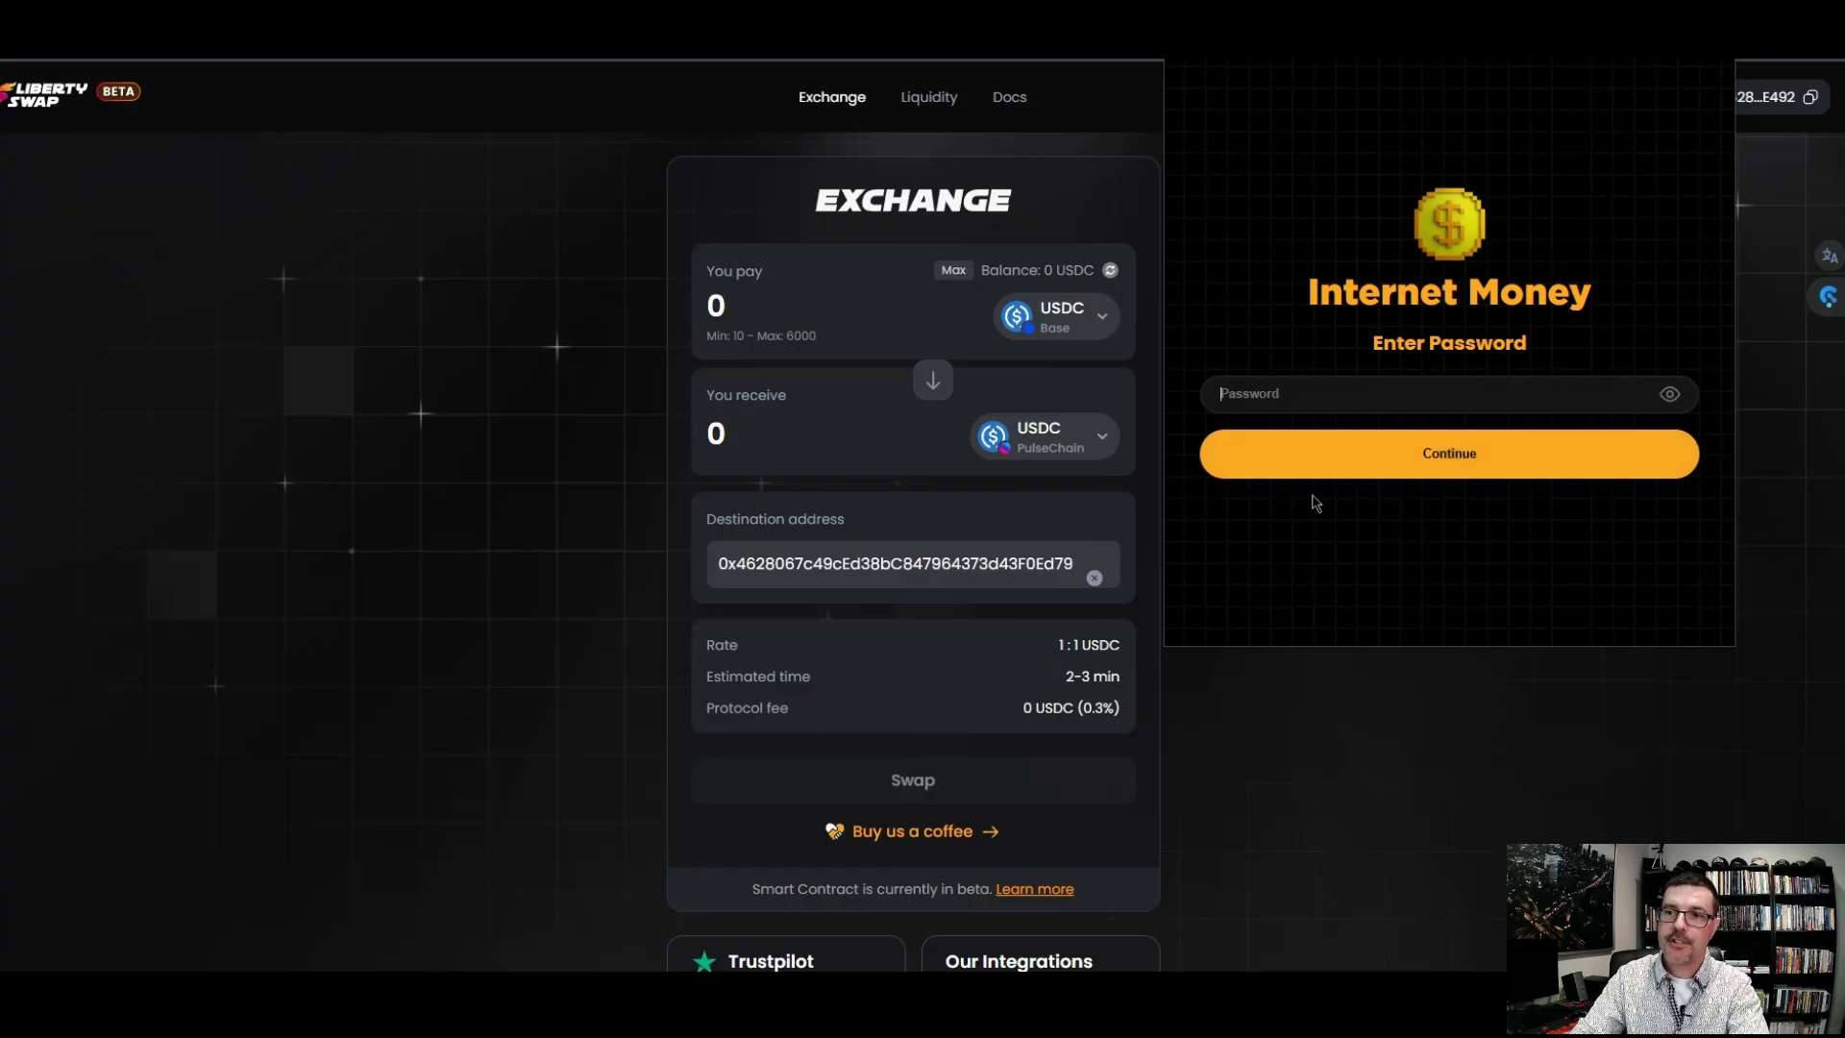
Unlock the Internet Money wallet with its password and close the popup to return to the exchange
click(1335, 406)
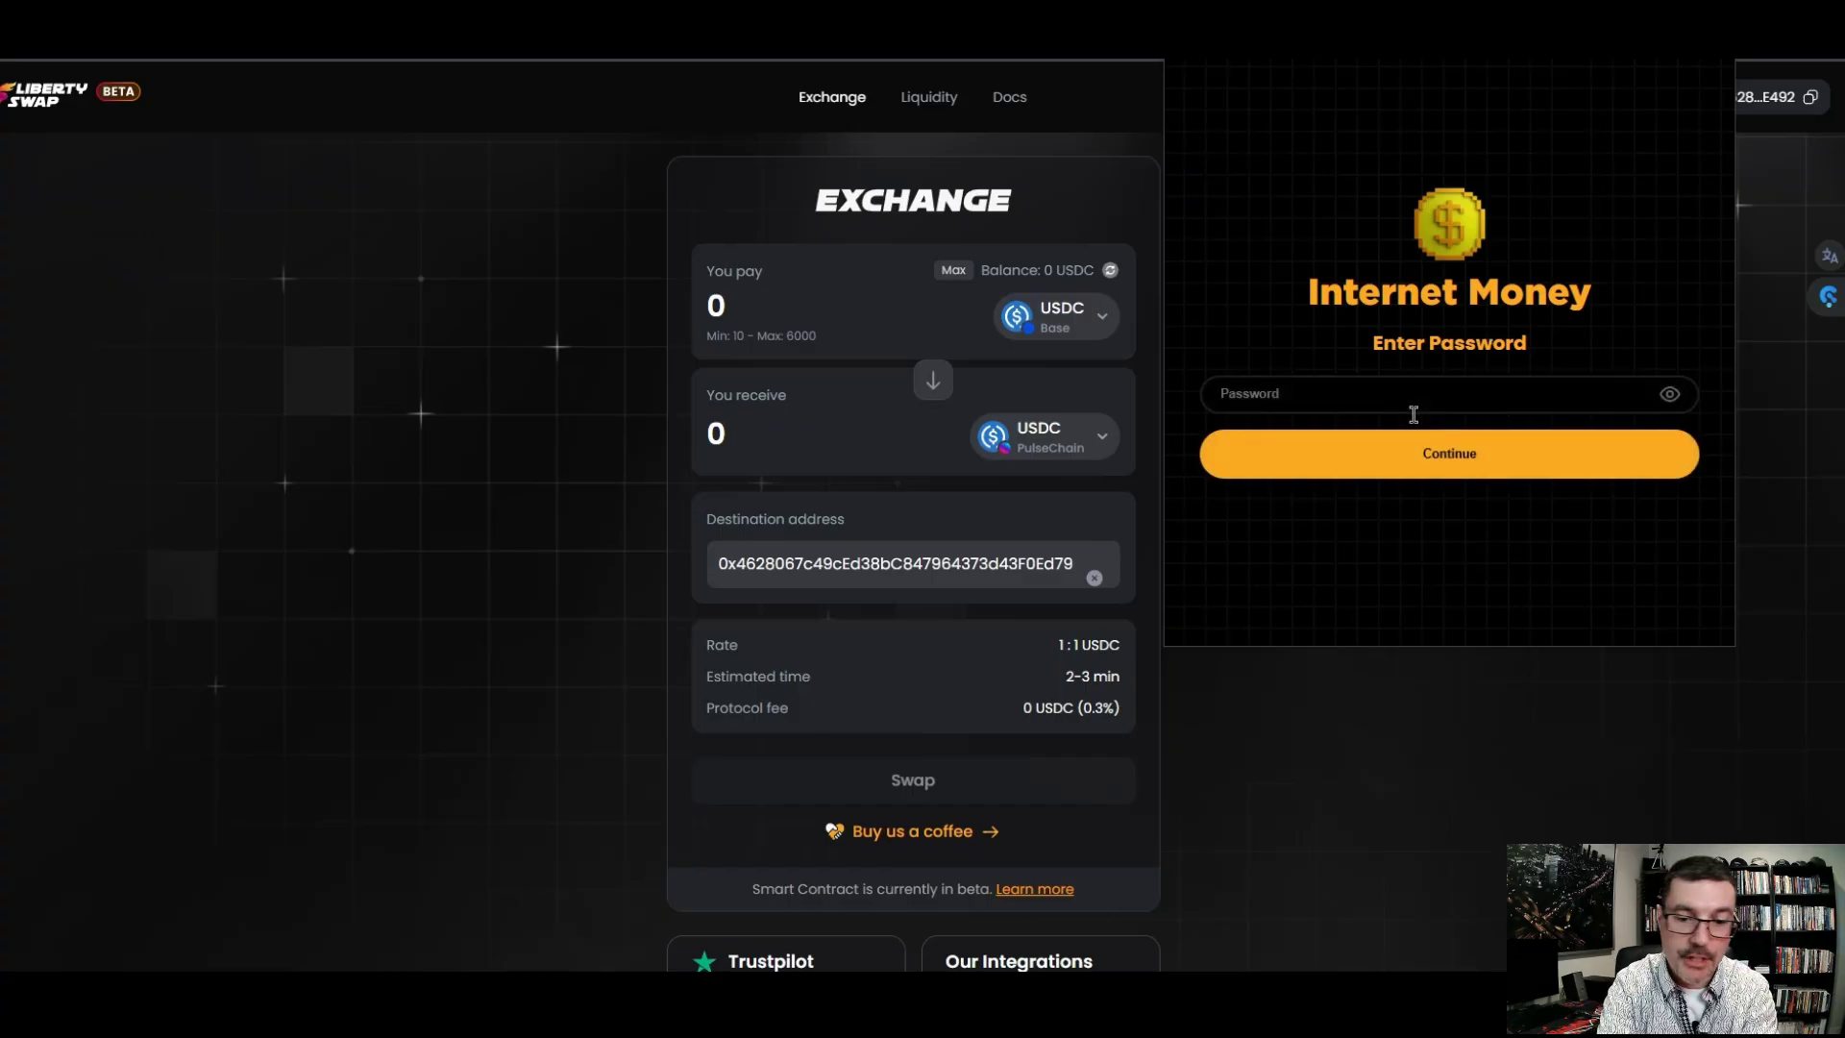
click(1412, 447)
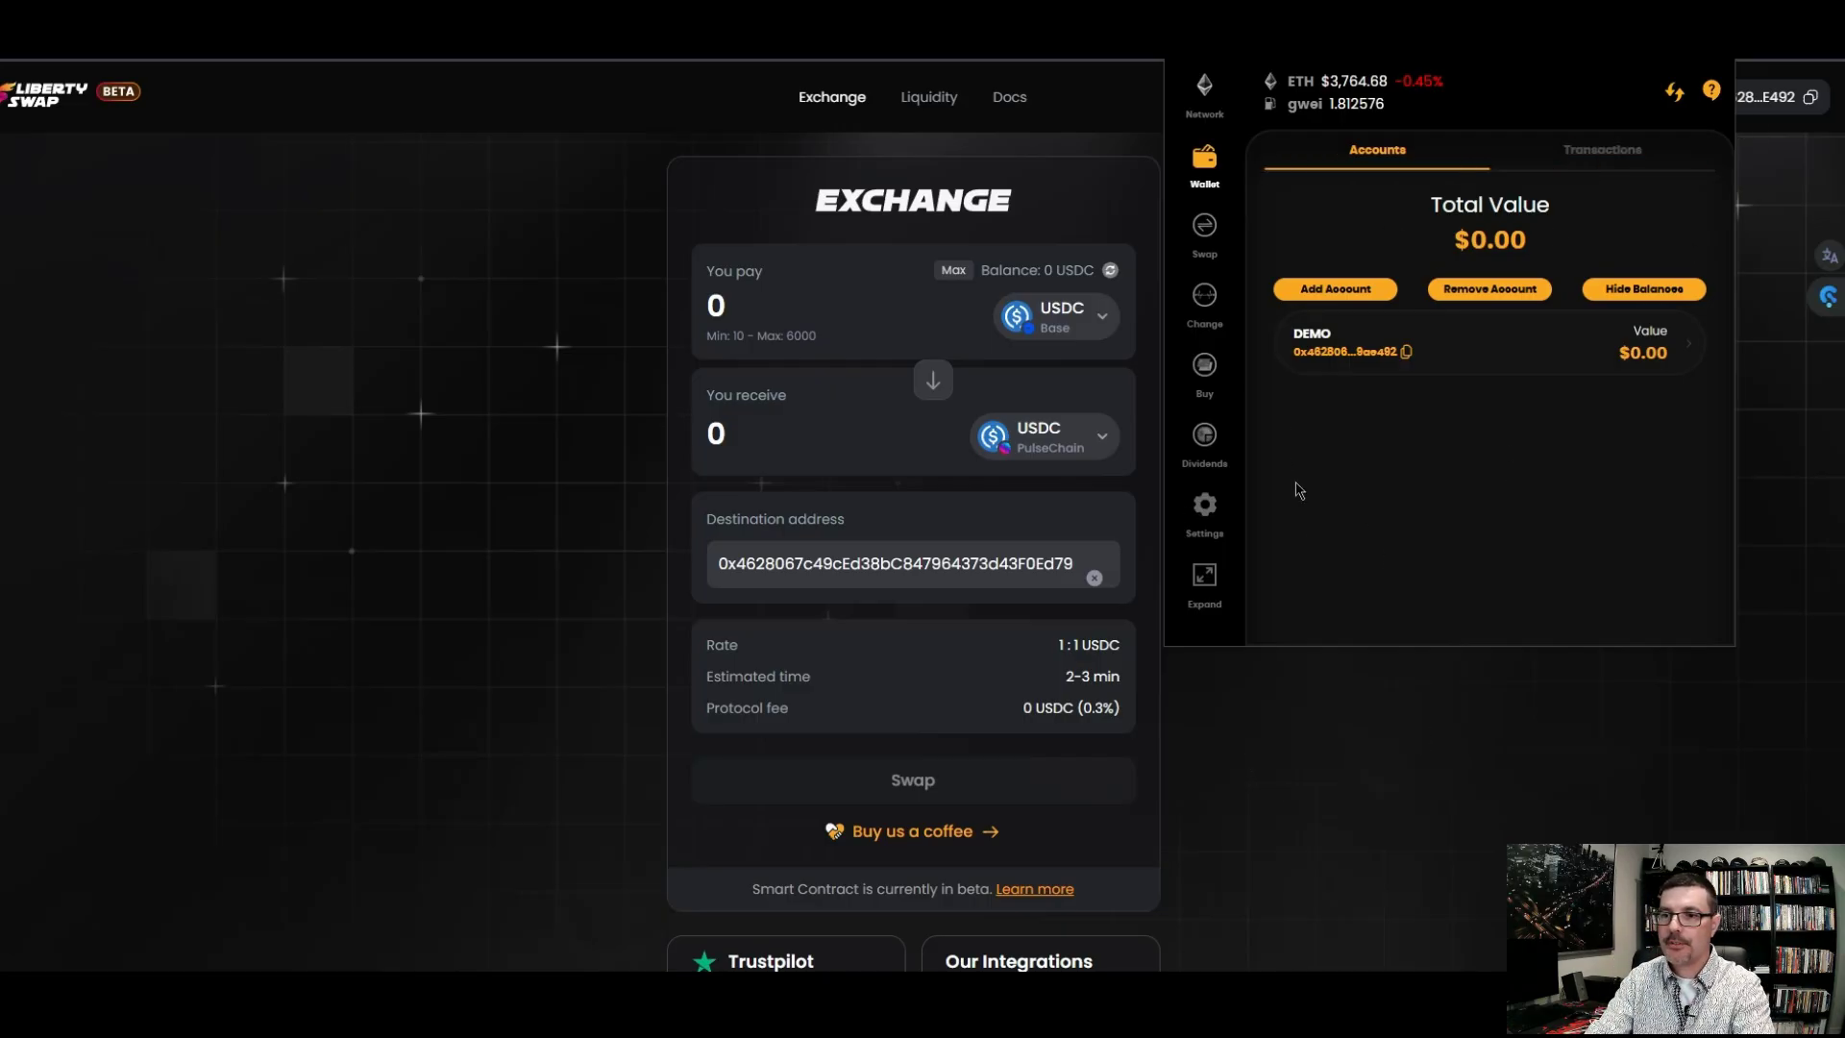
click(1316, 756)
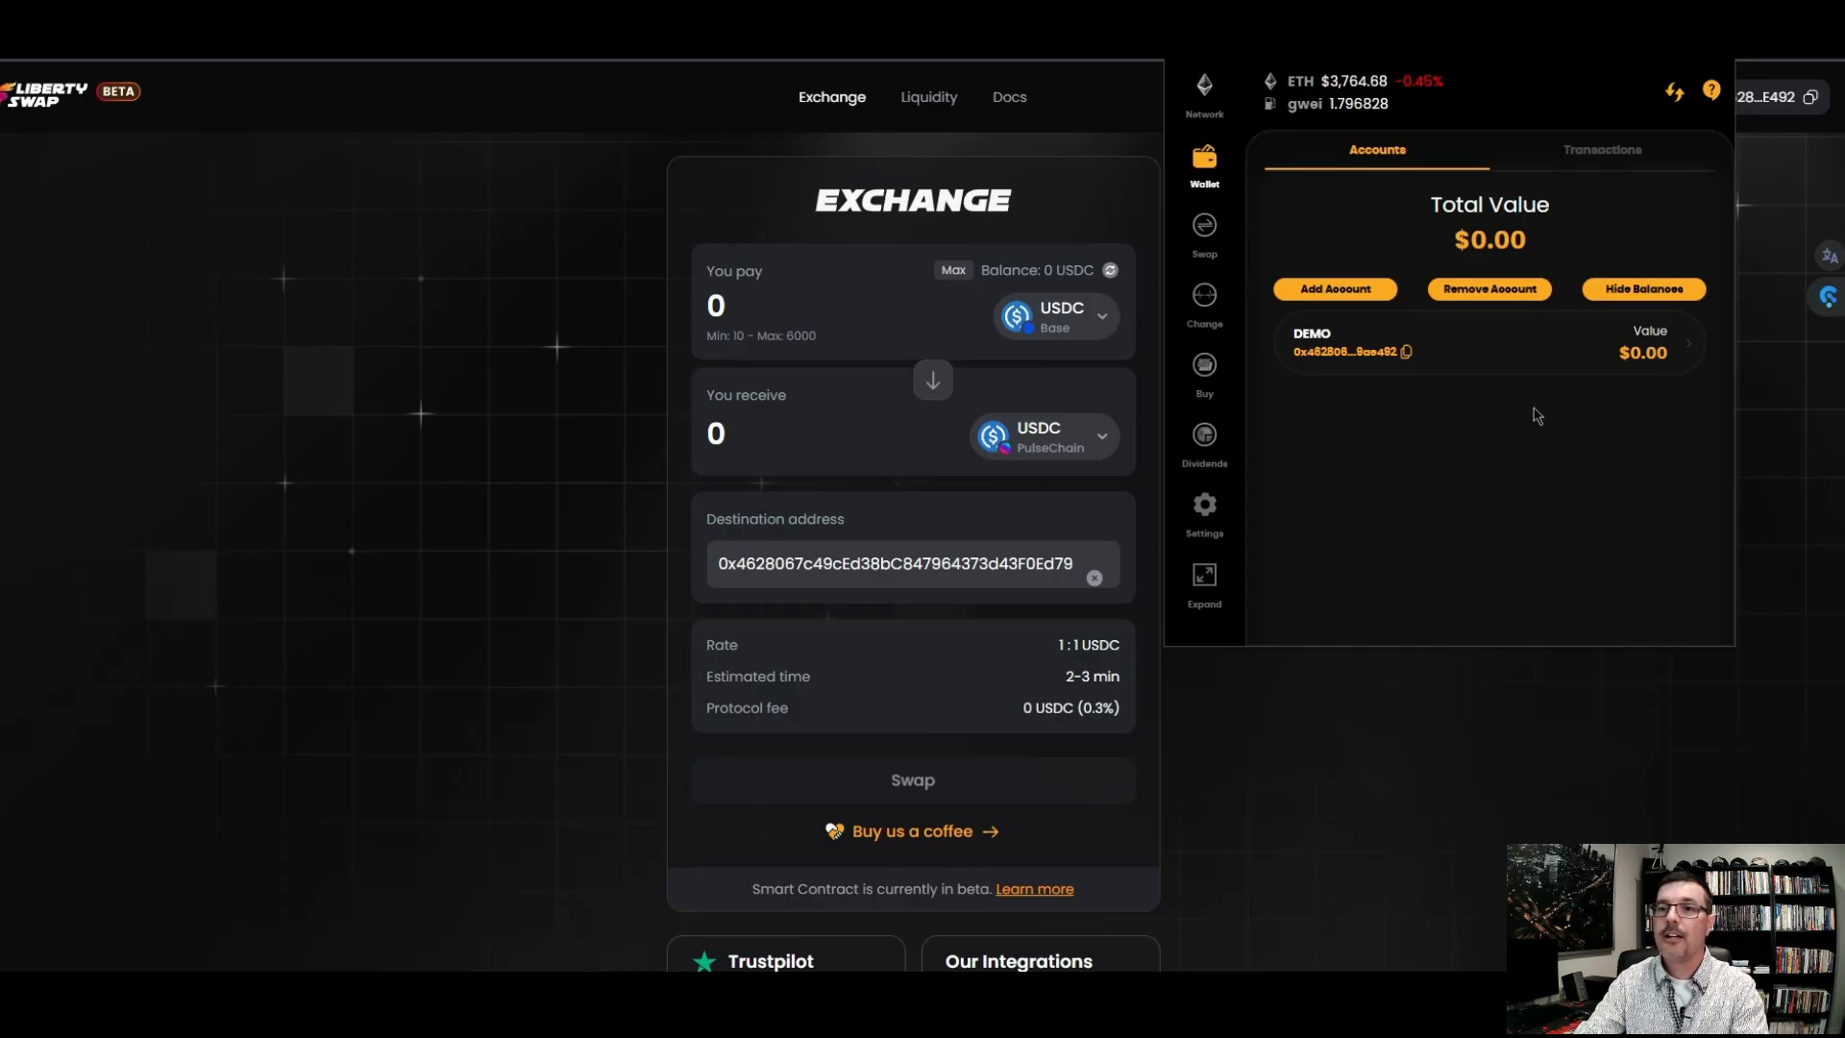
click(1434, 826)
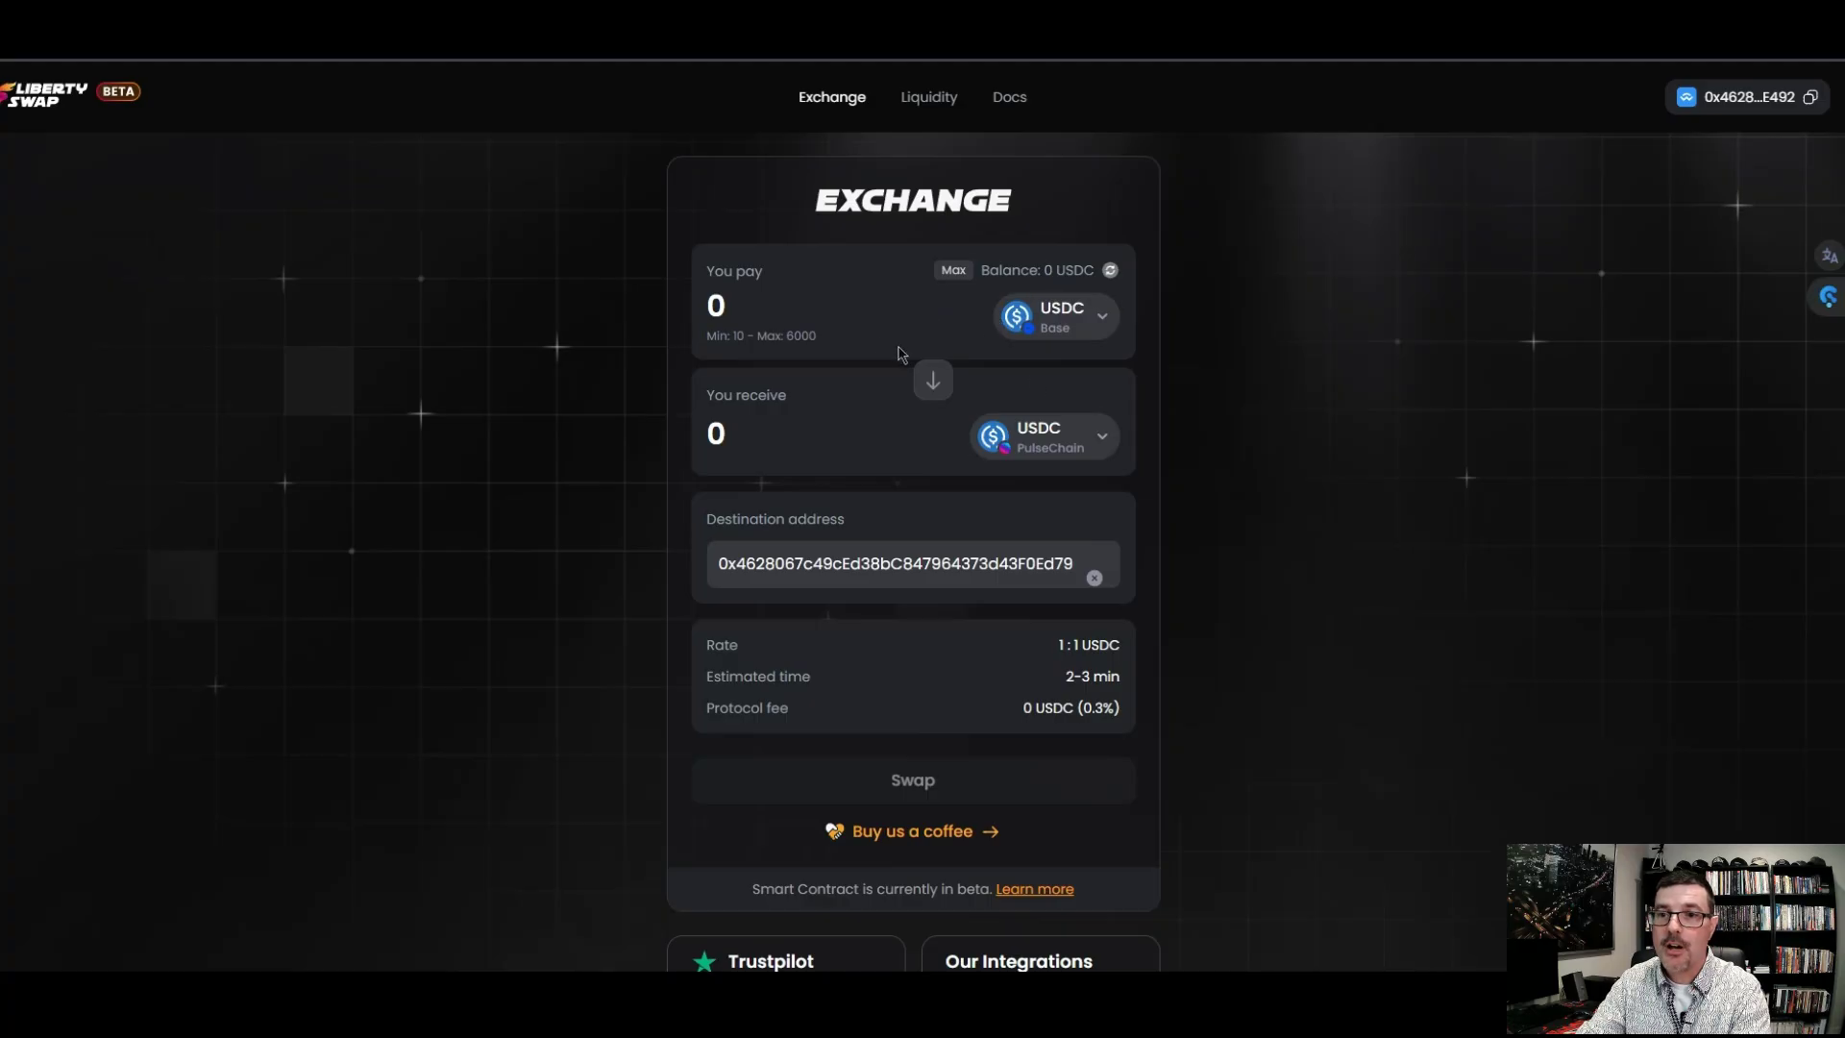
Pick USDC on Ethereum as the pay token after briefly checking the USDT options
click(1057, 333)
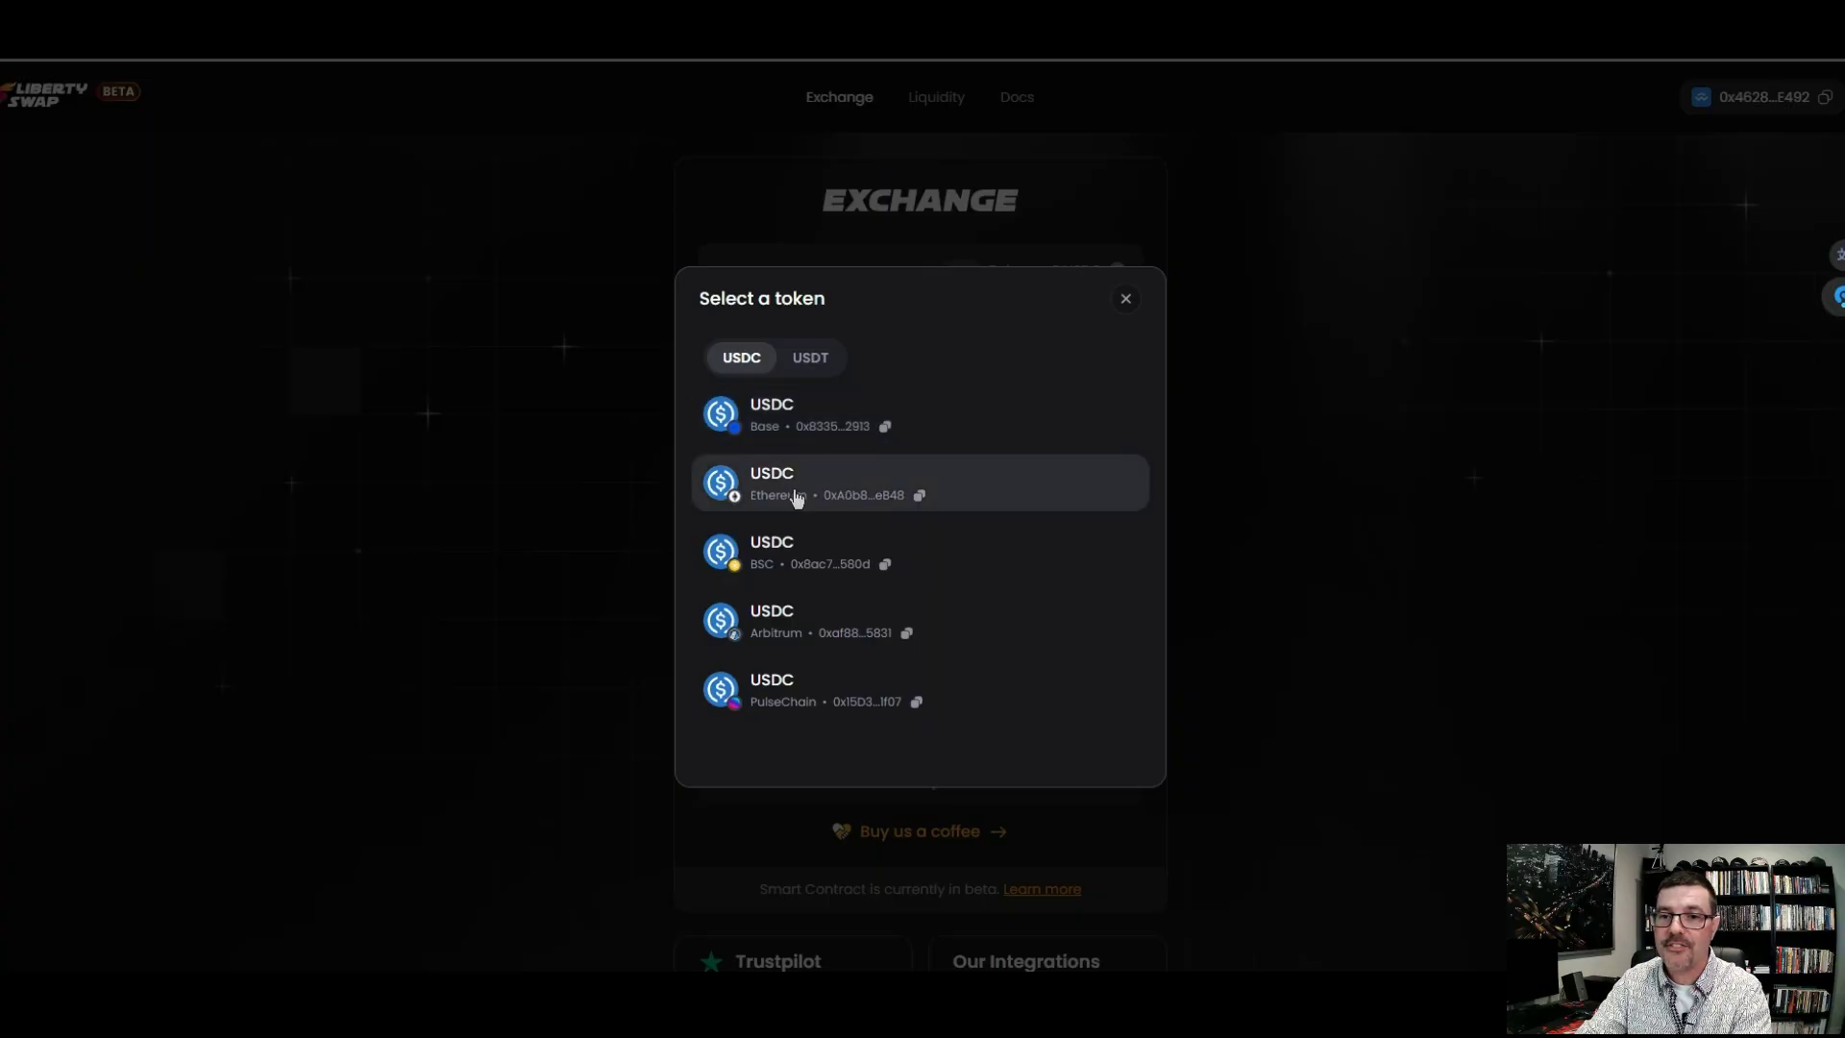
click(795, 497)
click(1036, 330)
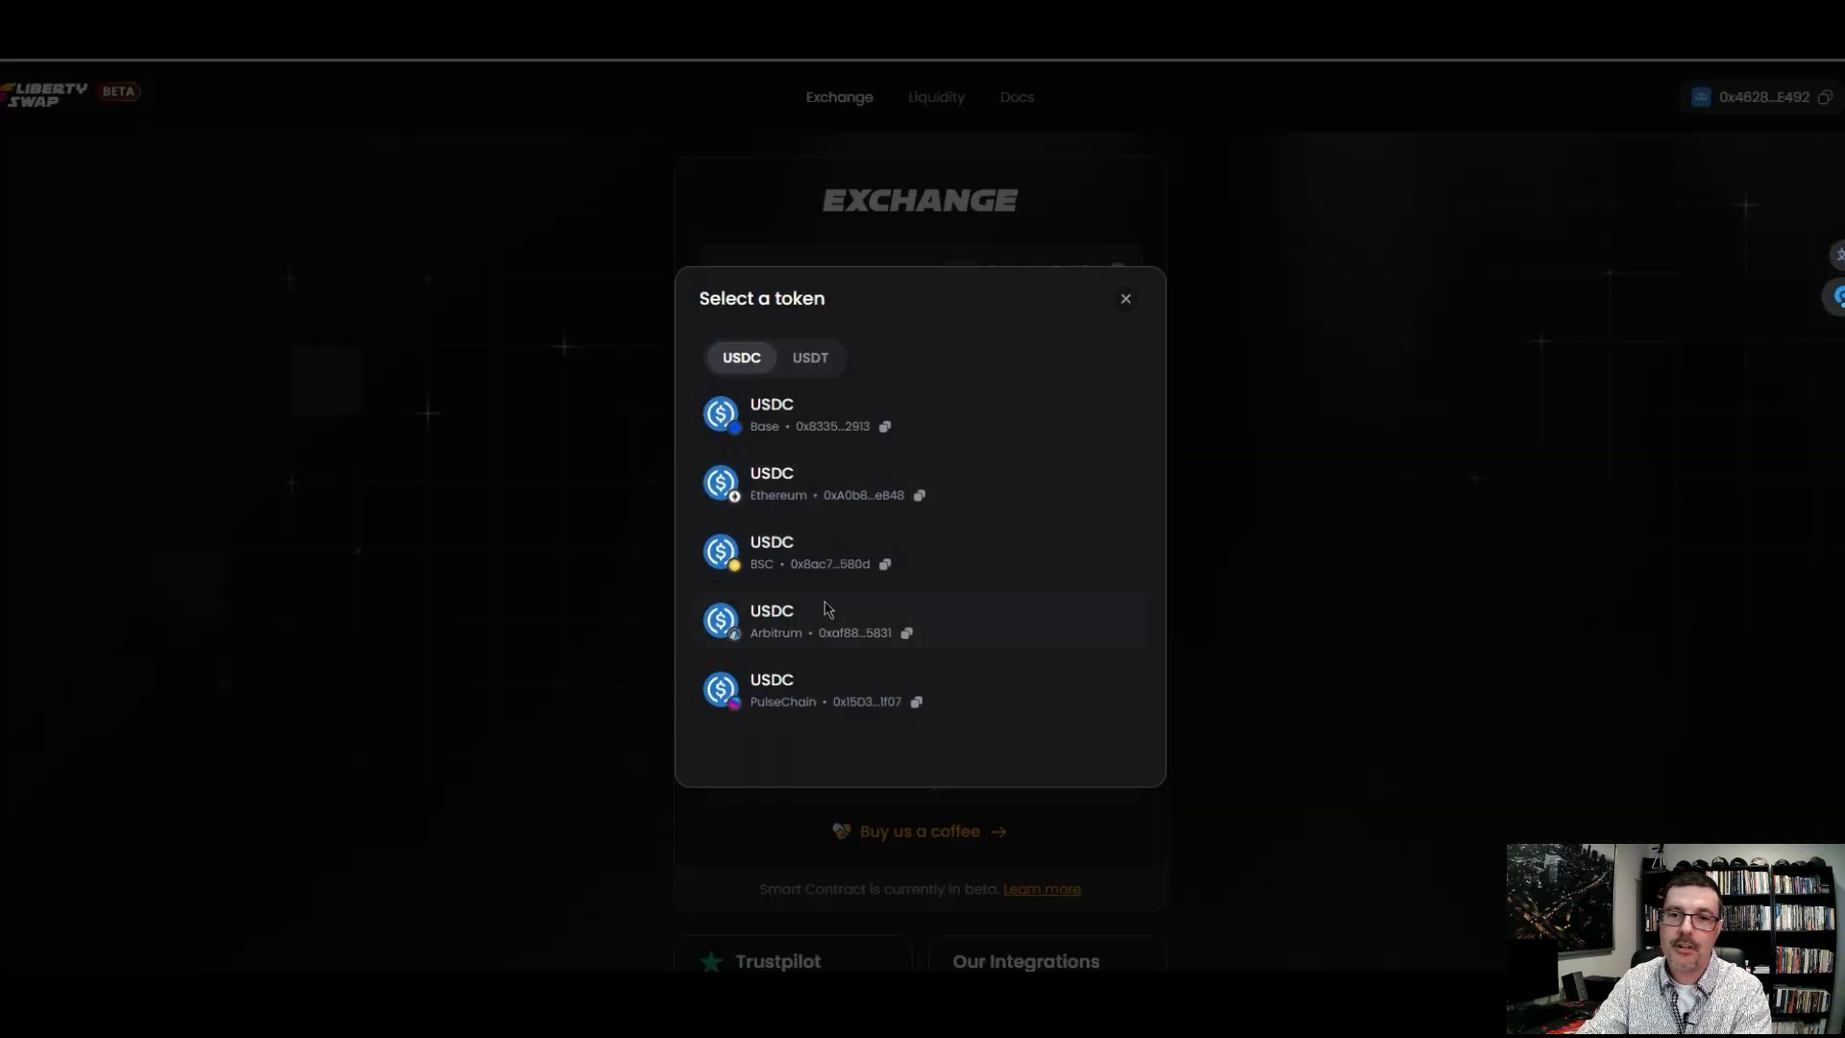
click(830, 367)
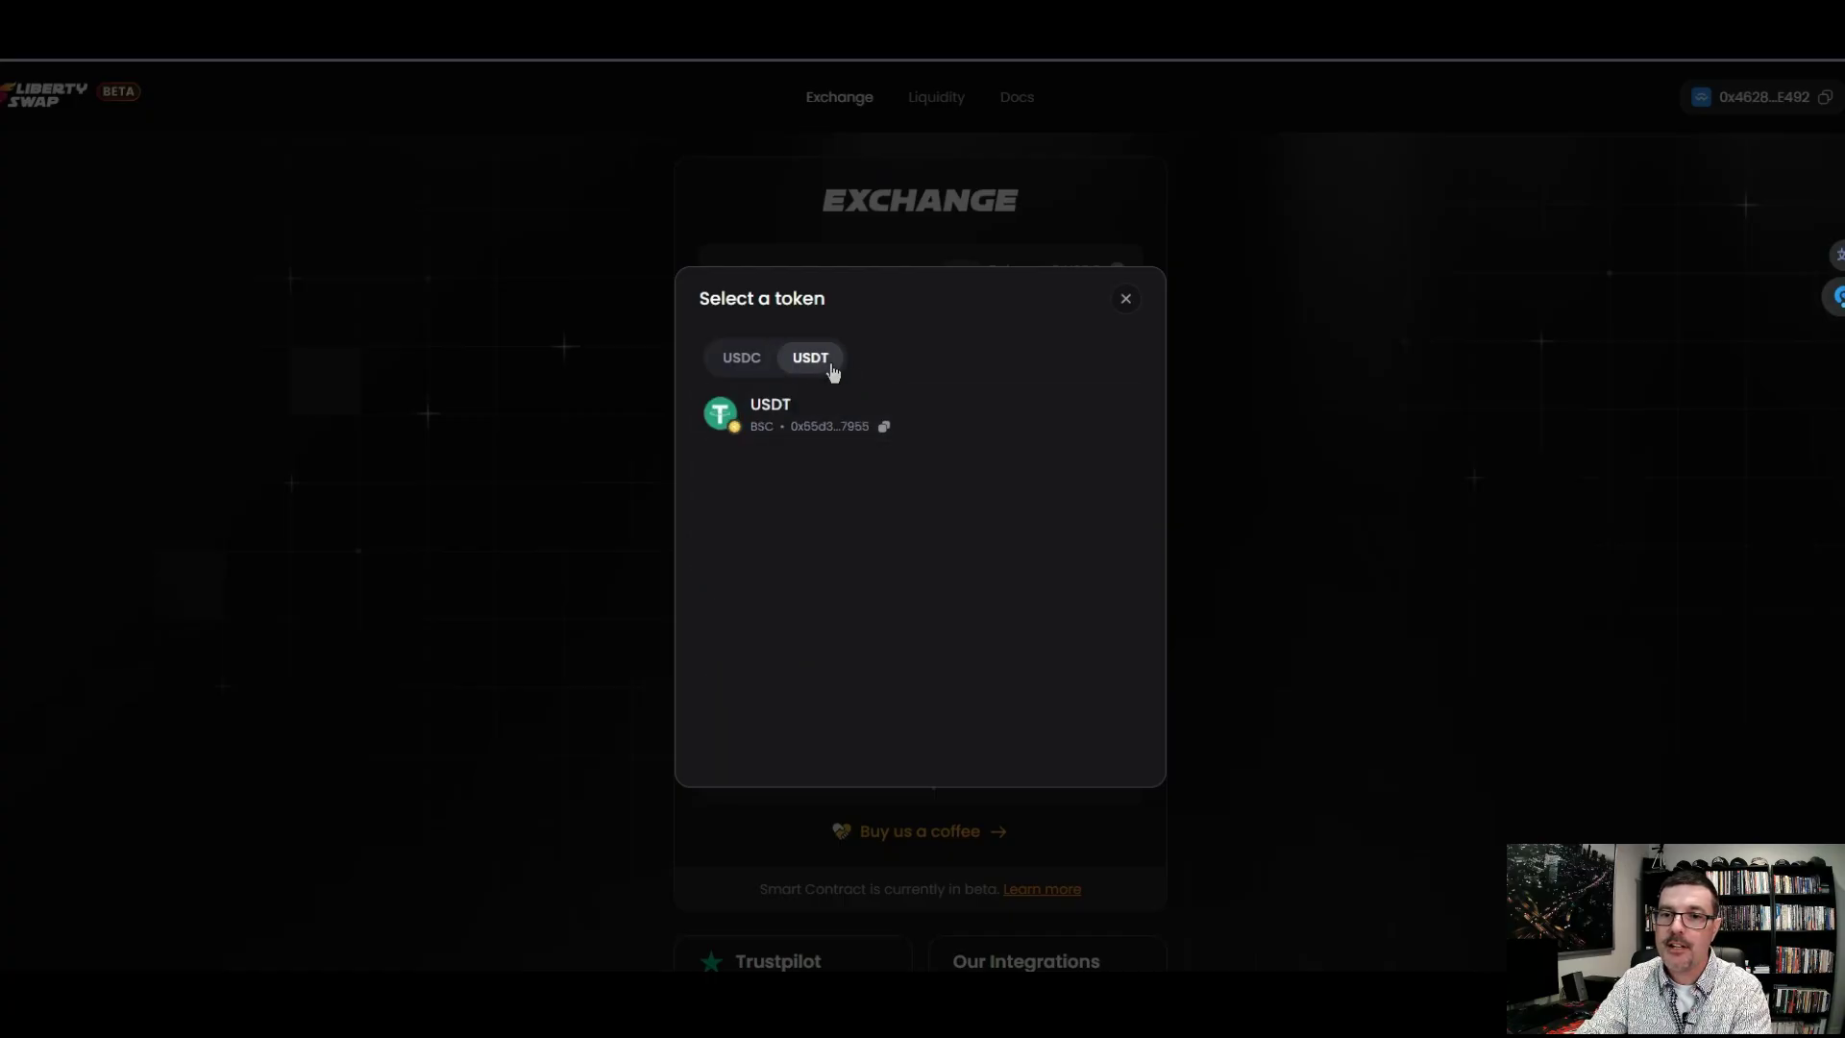
click(749, 358)
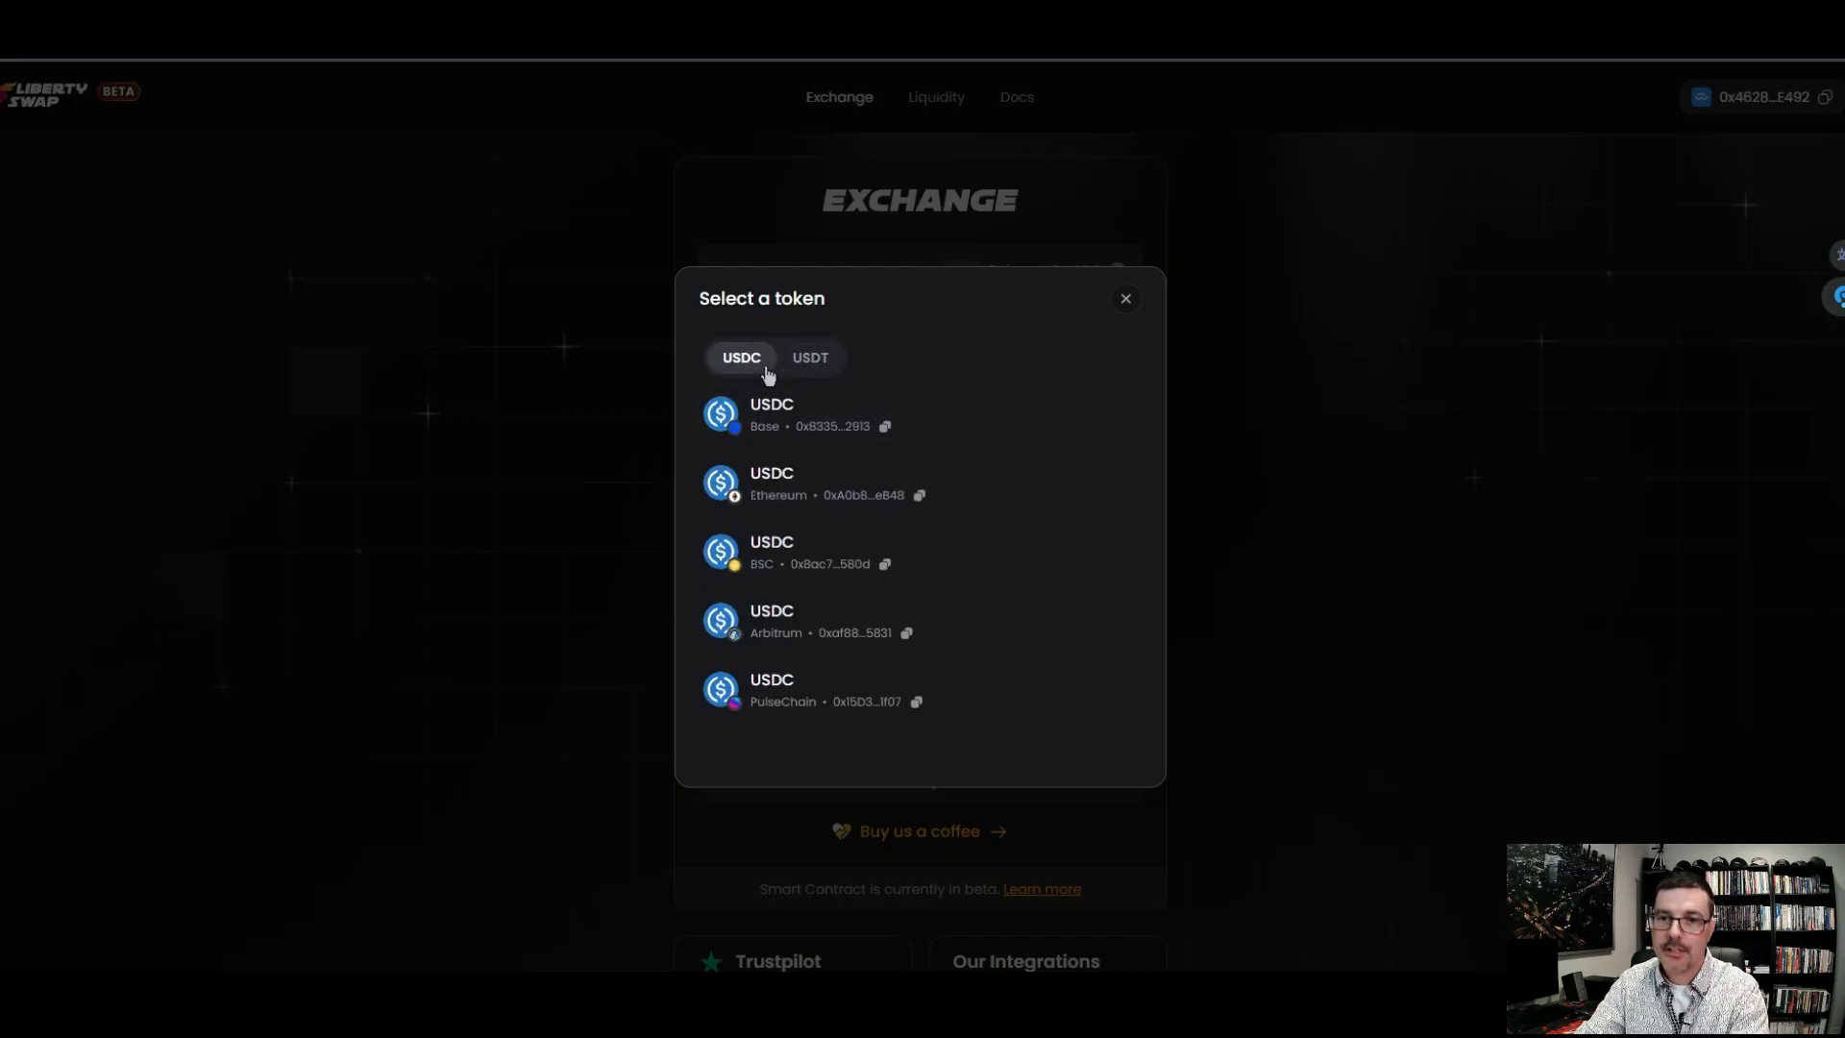
click(812, 496)
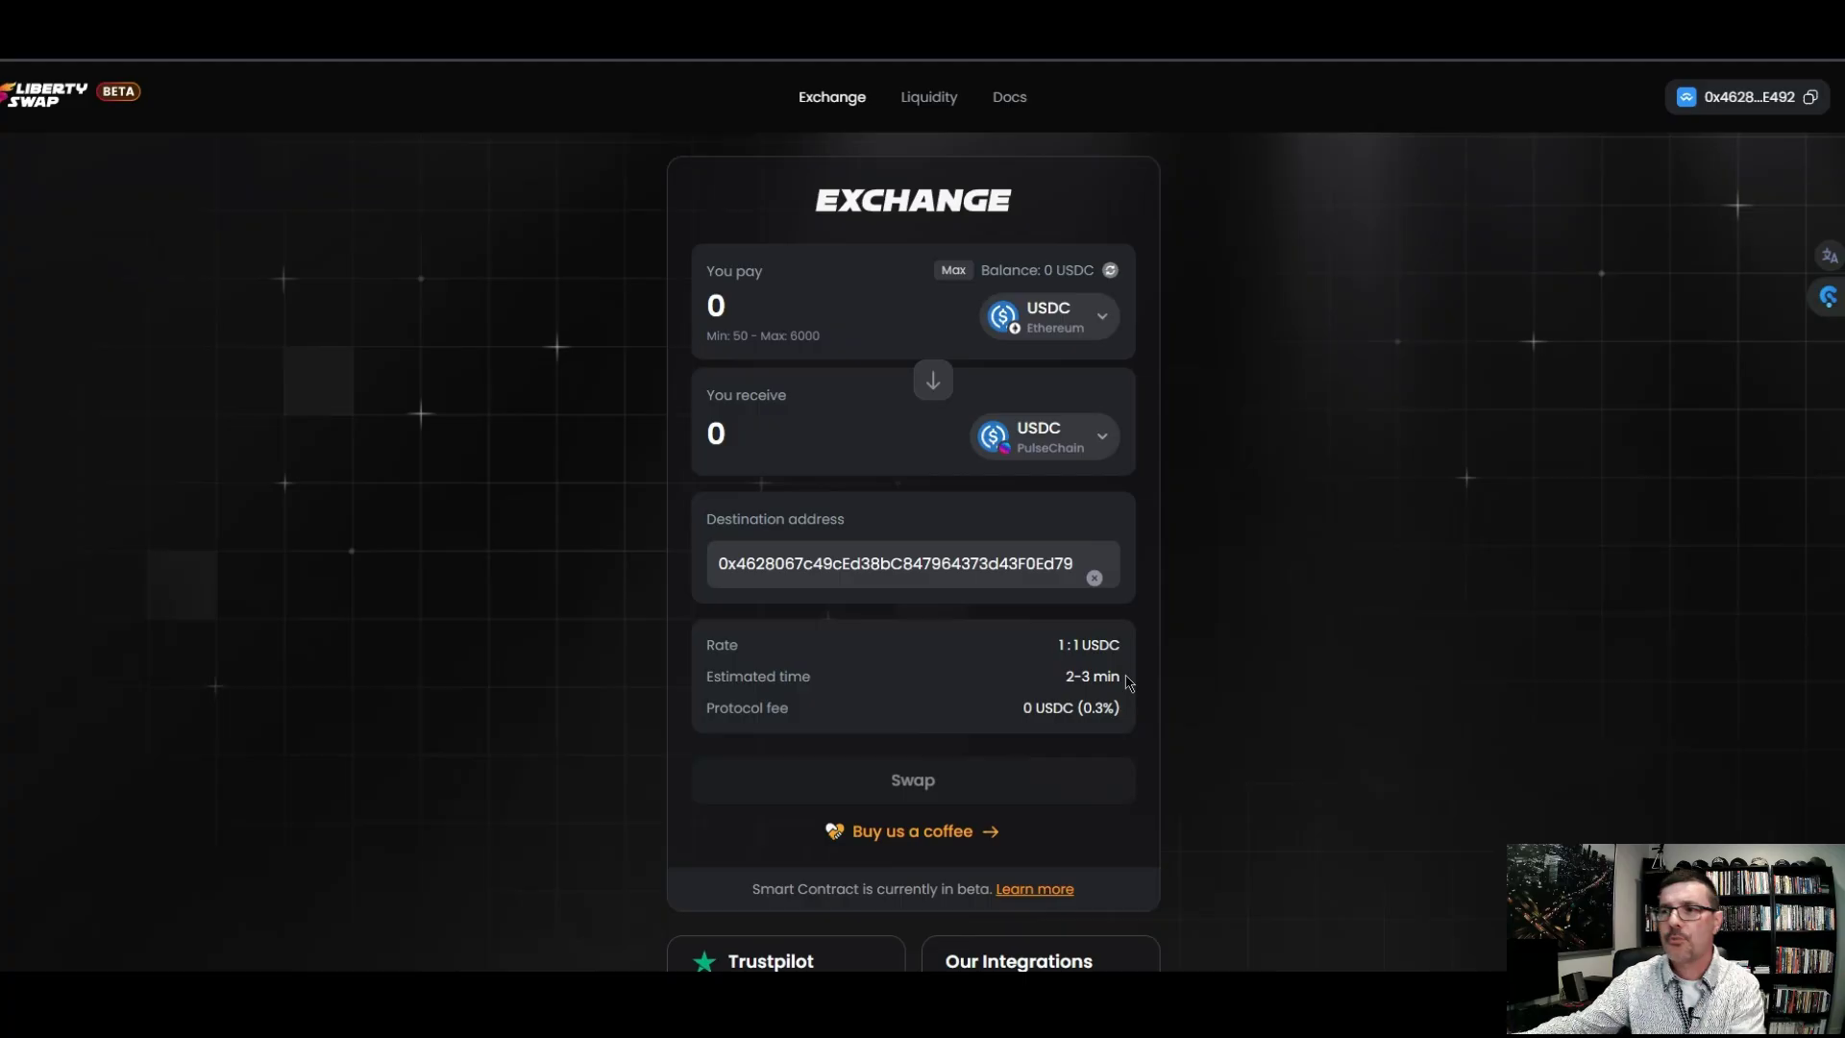
click(793, 313)
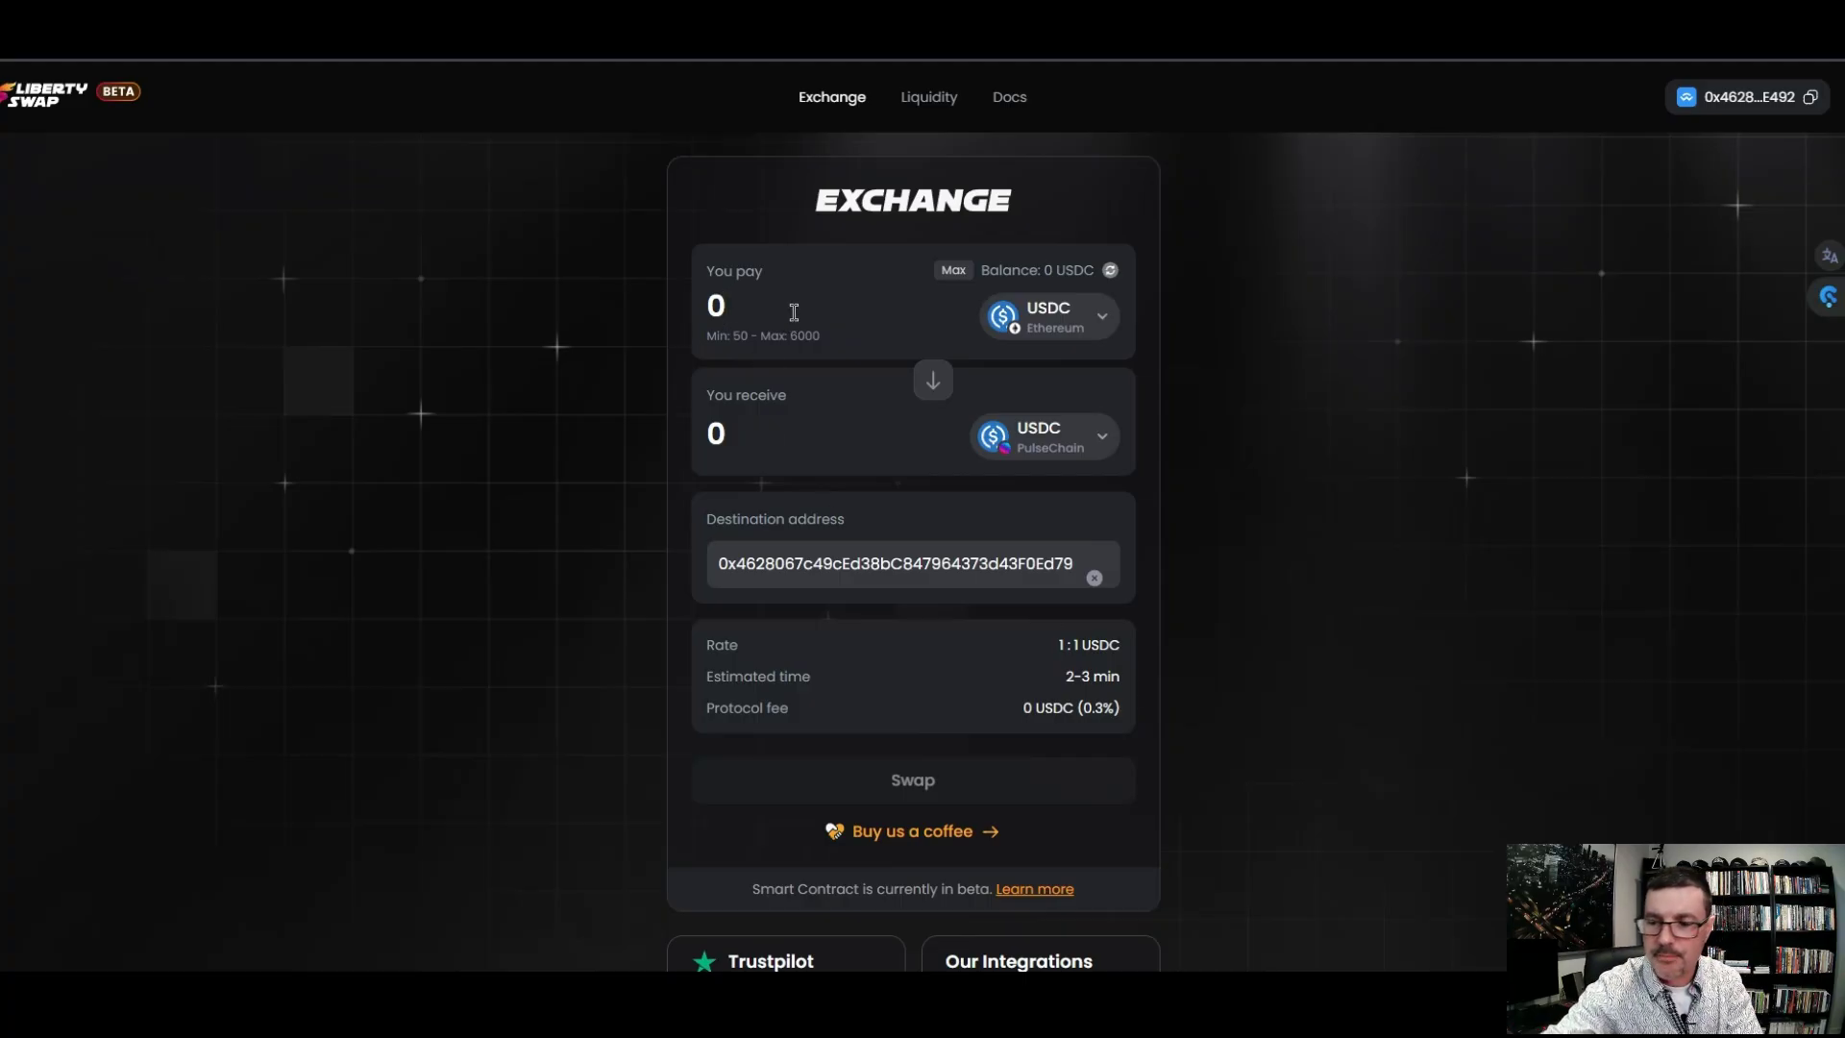
Enter 100 USDC to pay, giving a 99.7 USDC quote after the 0.3 USDC fee
text(100)
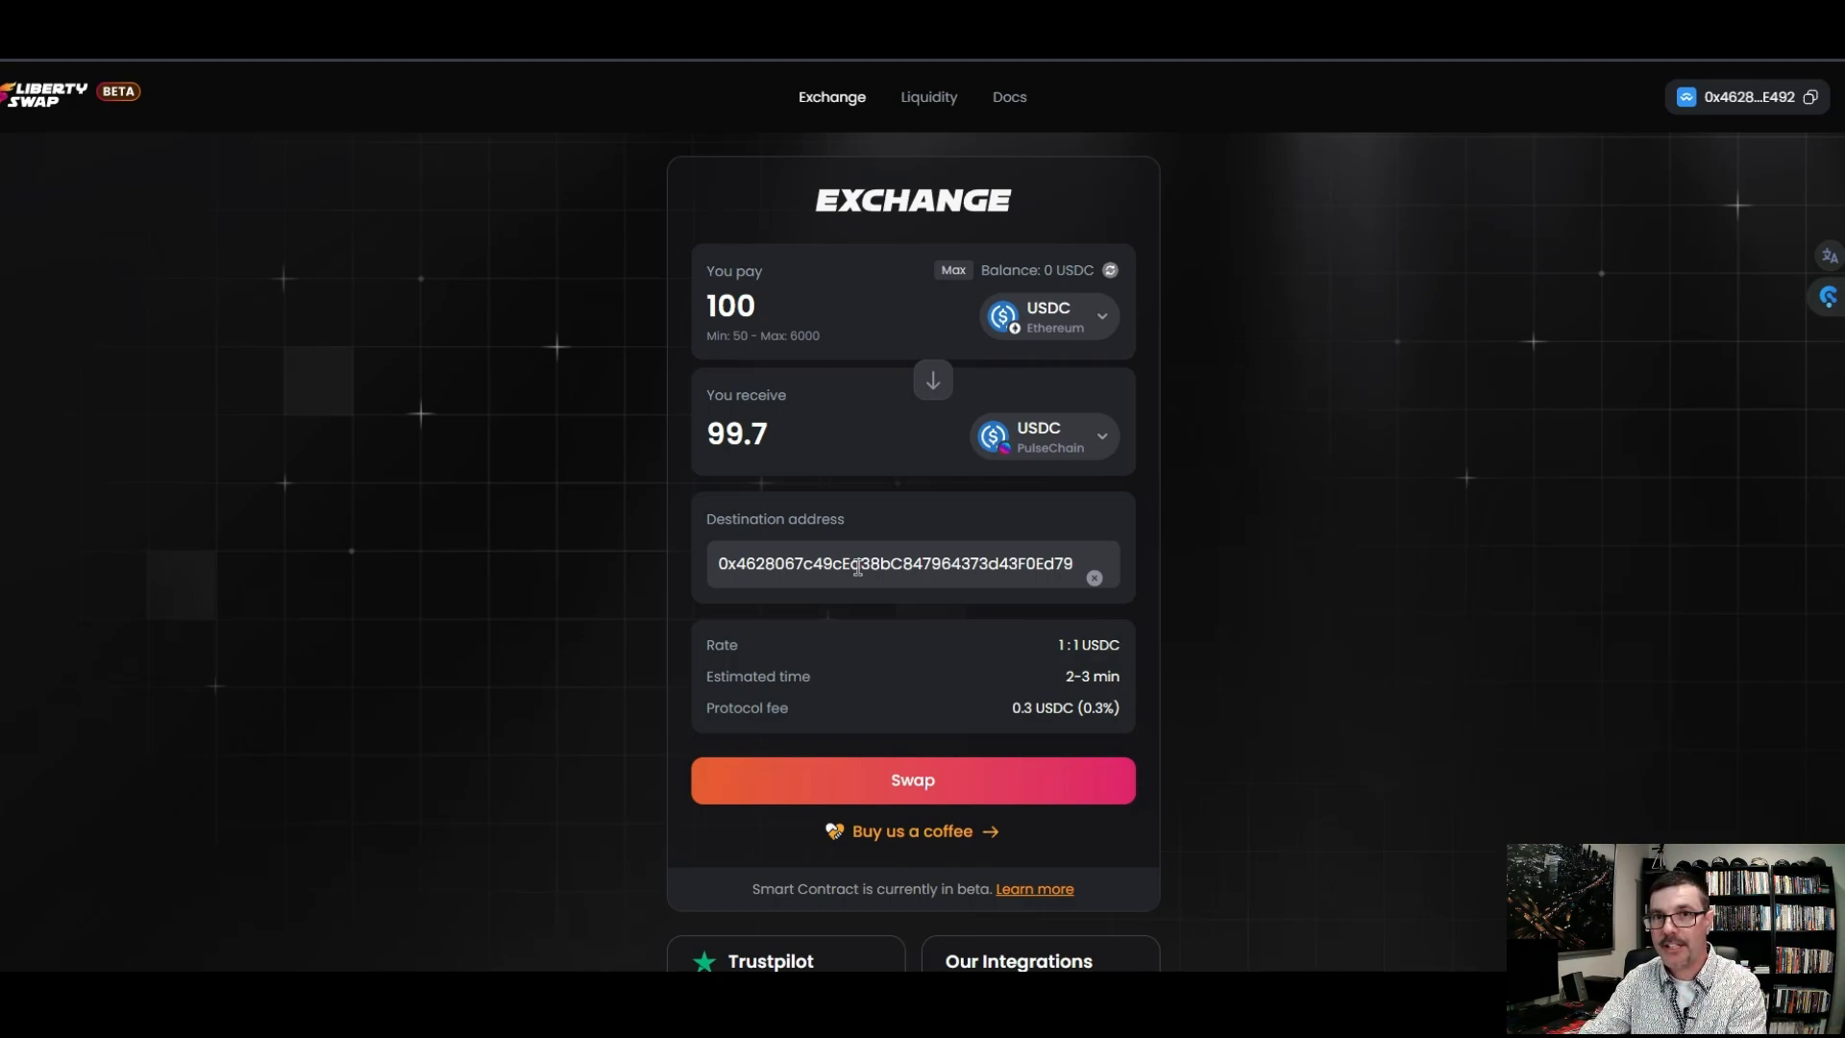
click(1096, 579)
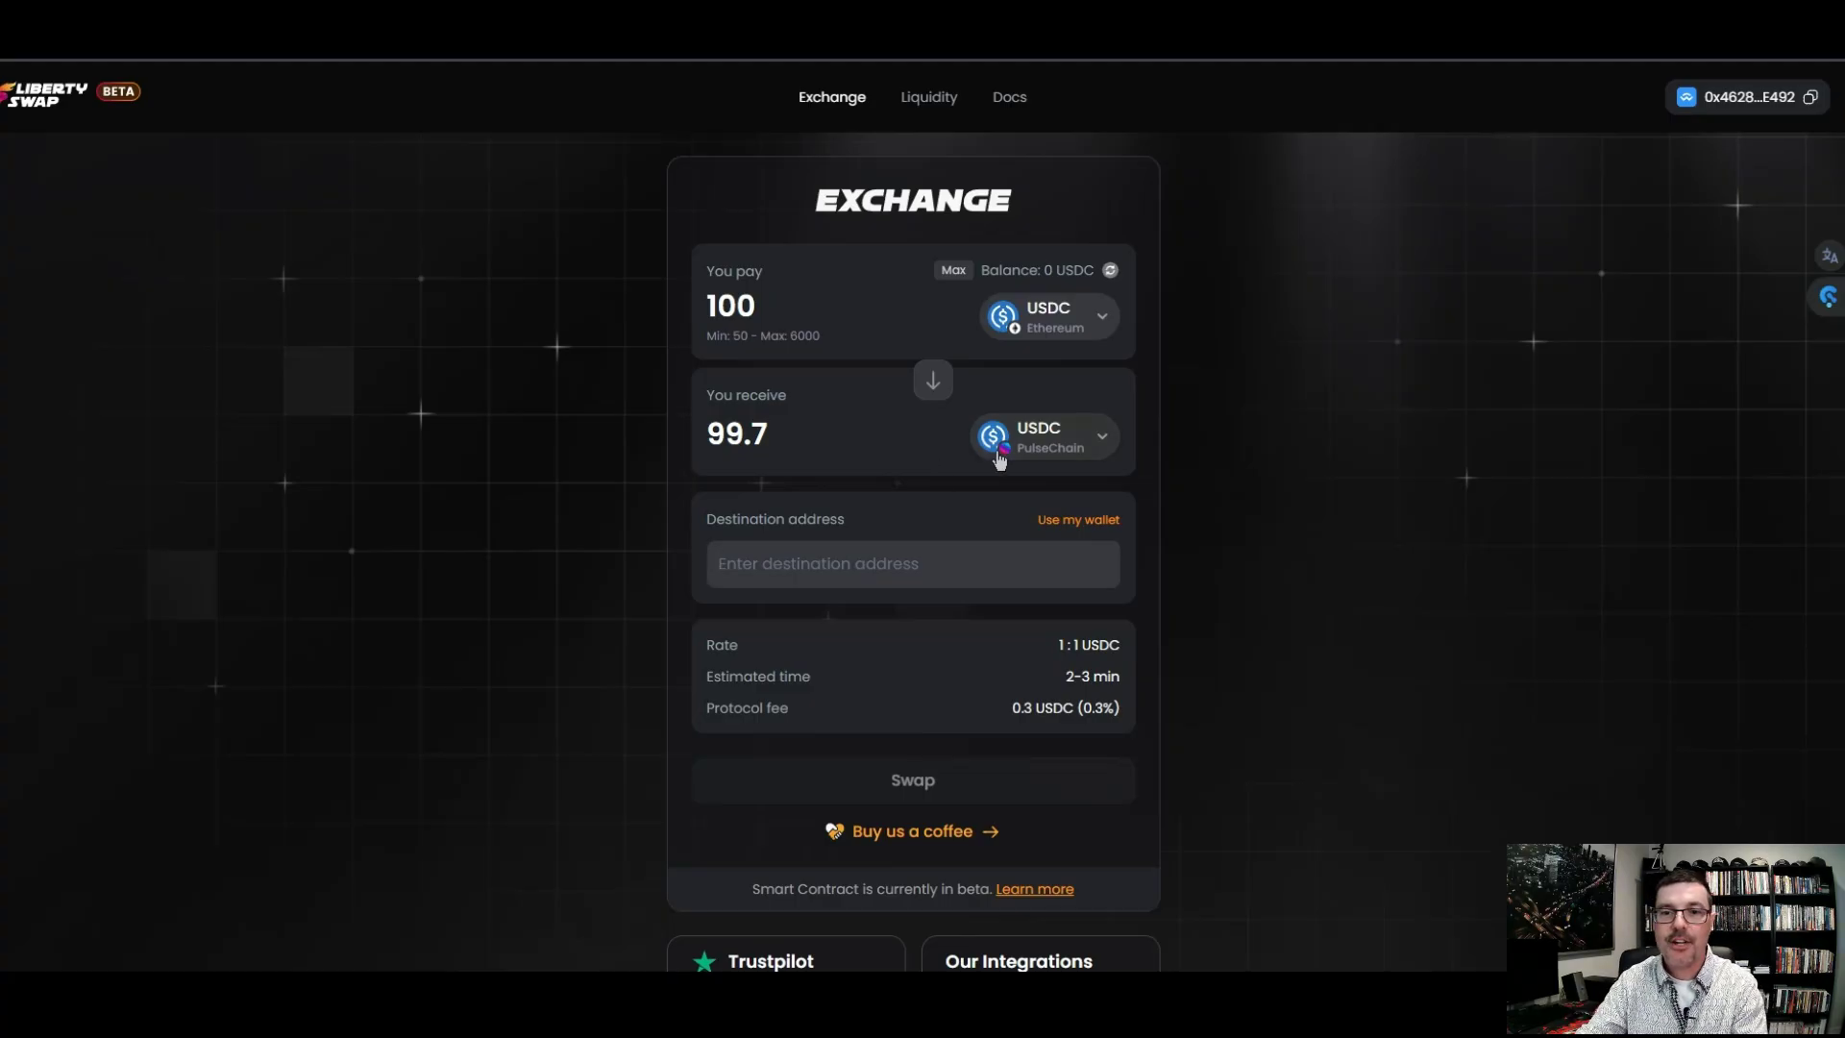
click(1095, 523)
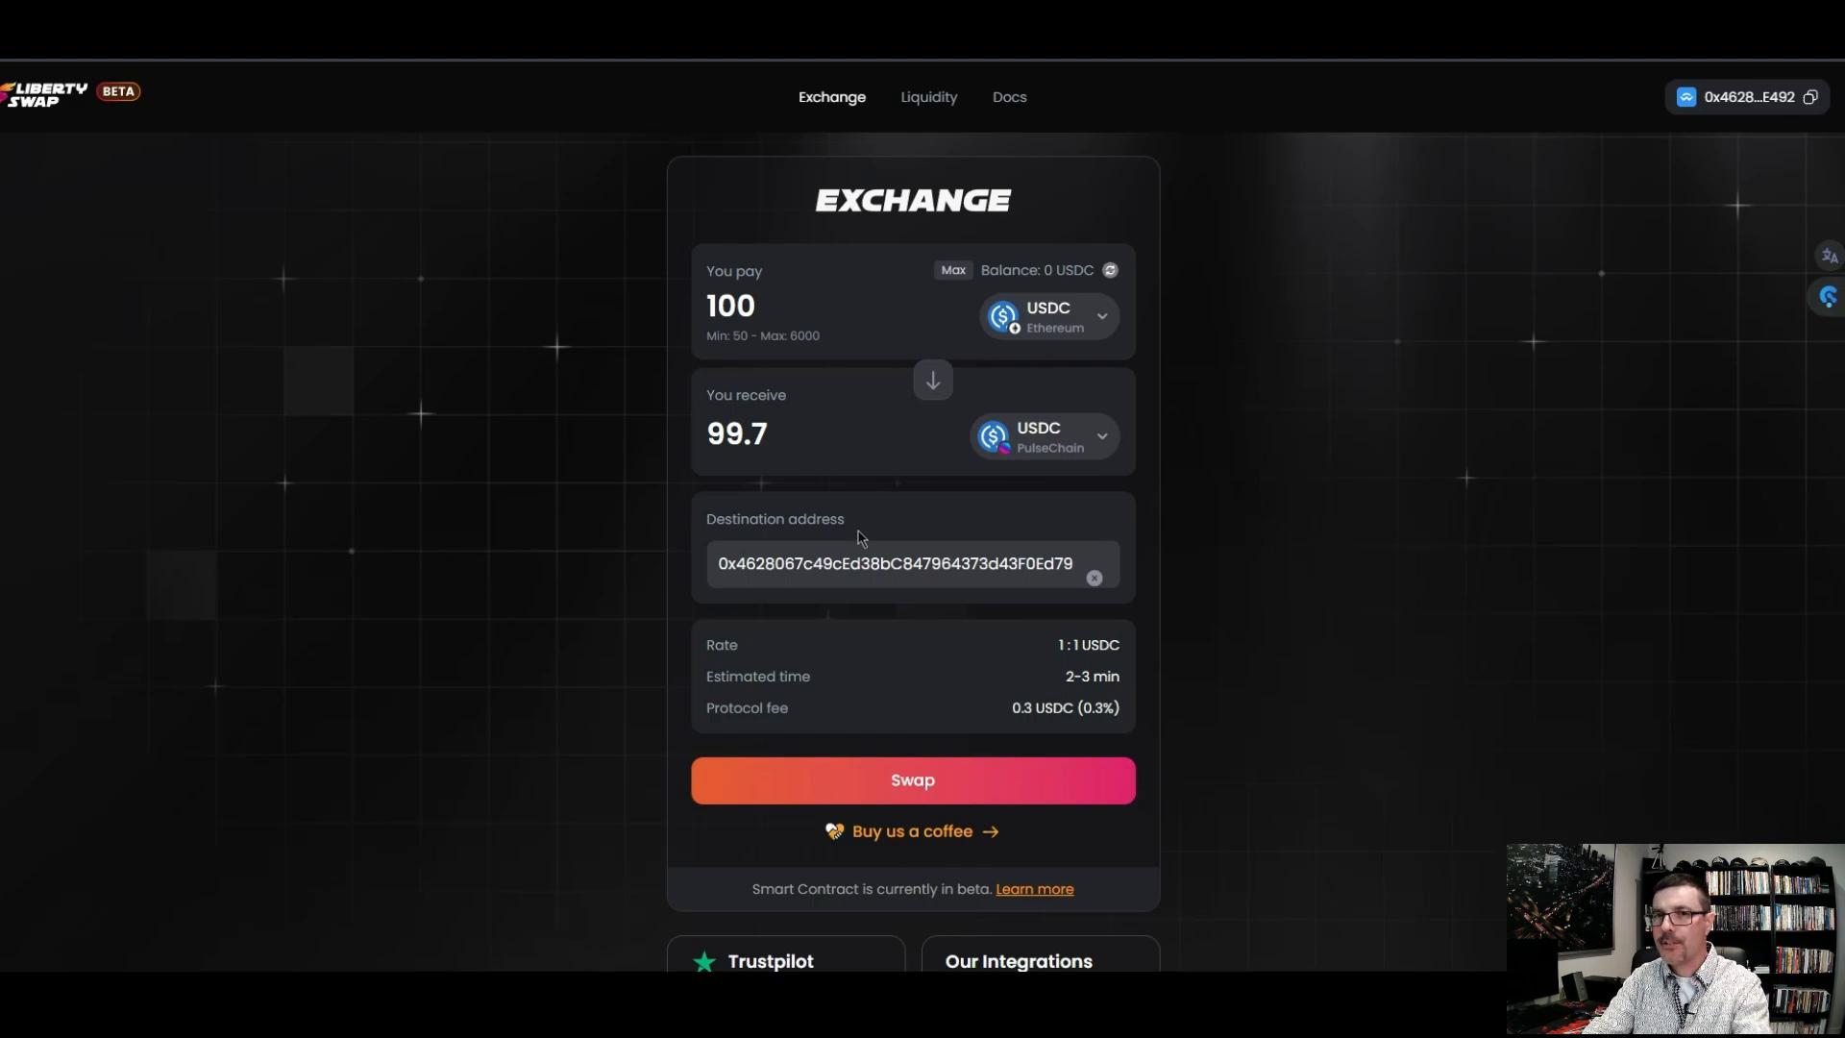
Switch the received token to PLS on PulseChain, quoting 2,274,431.83975 PLS for 100 USDC
click(1062, 461)
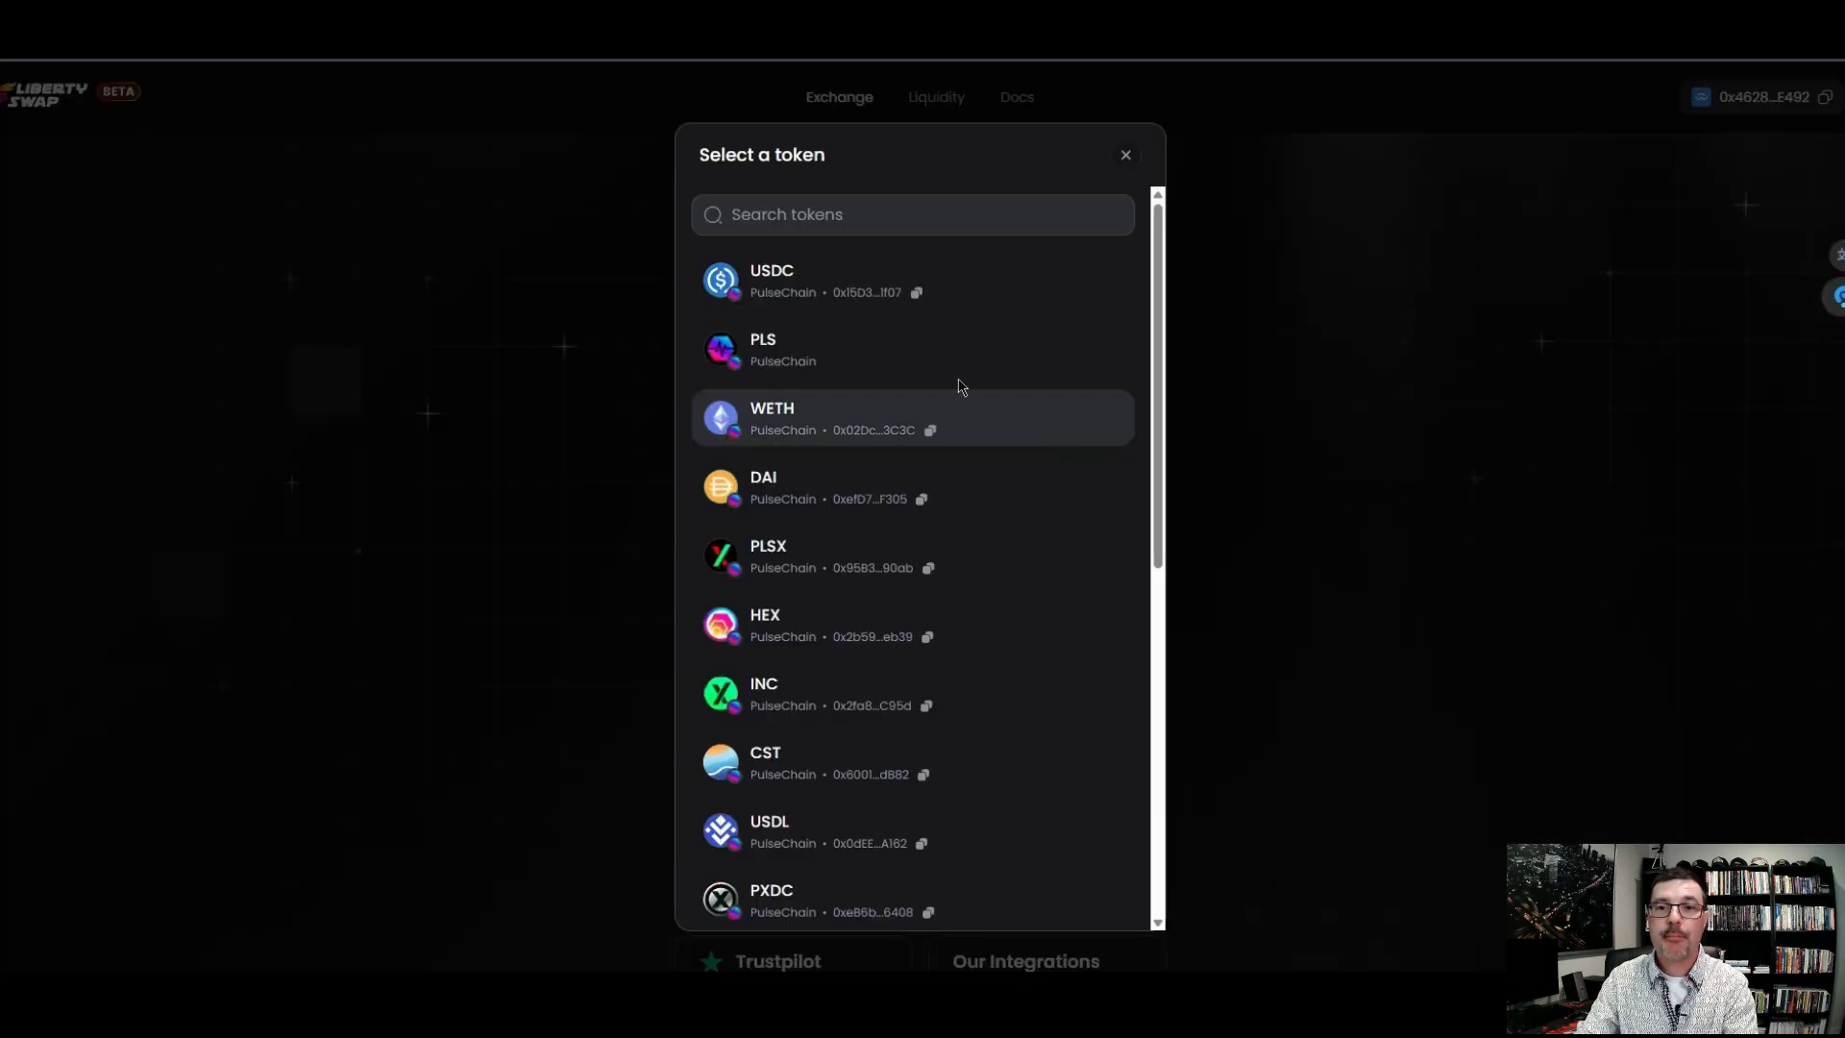
click(778, 369)
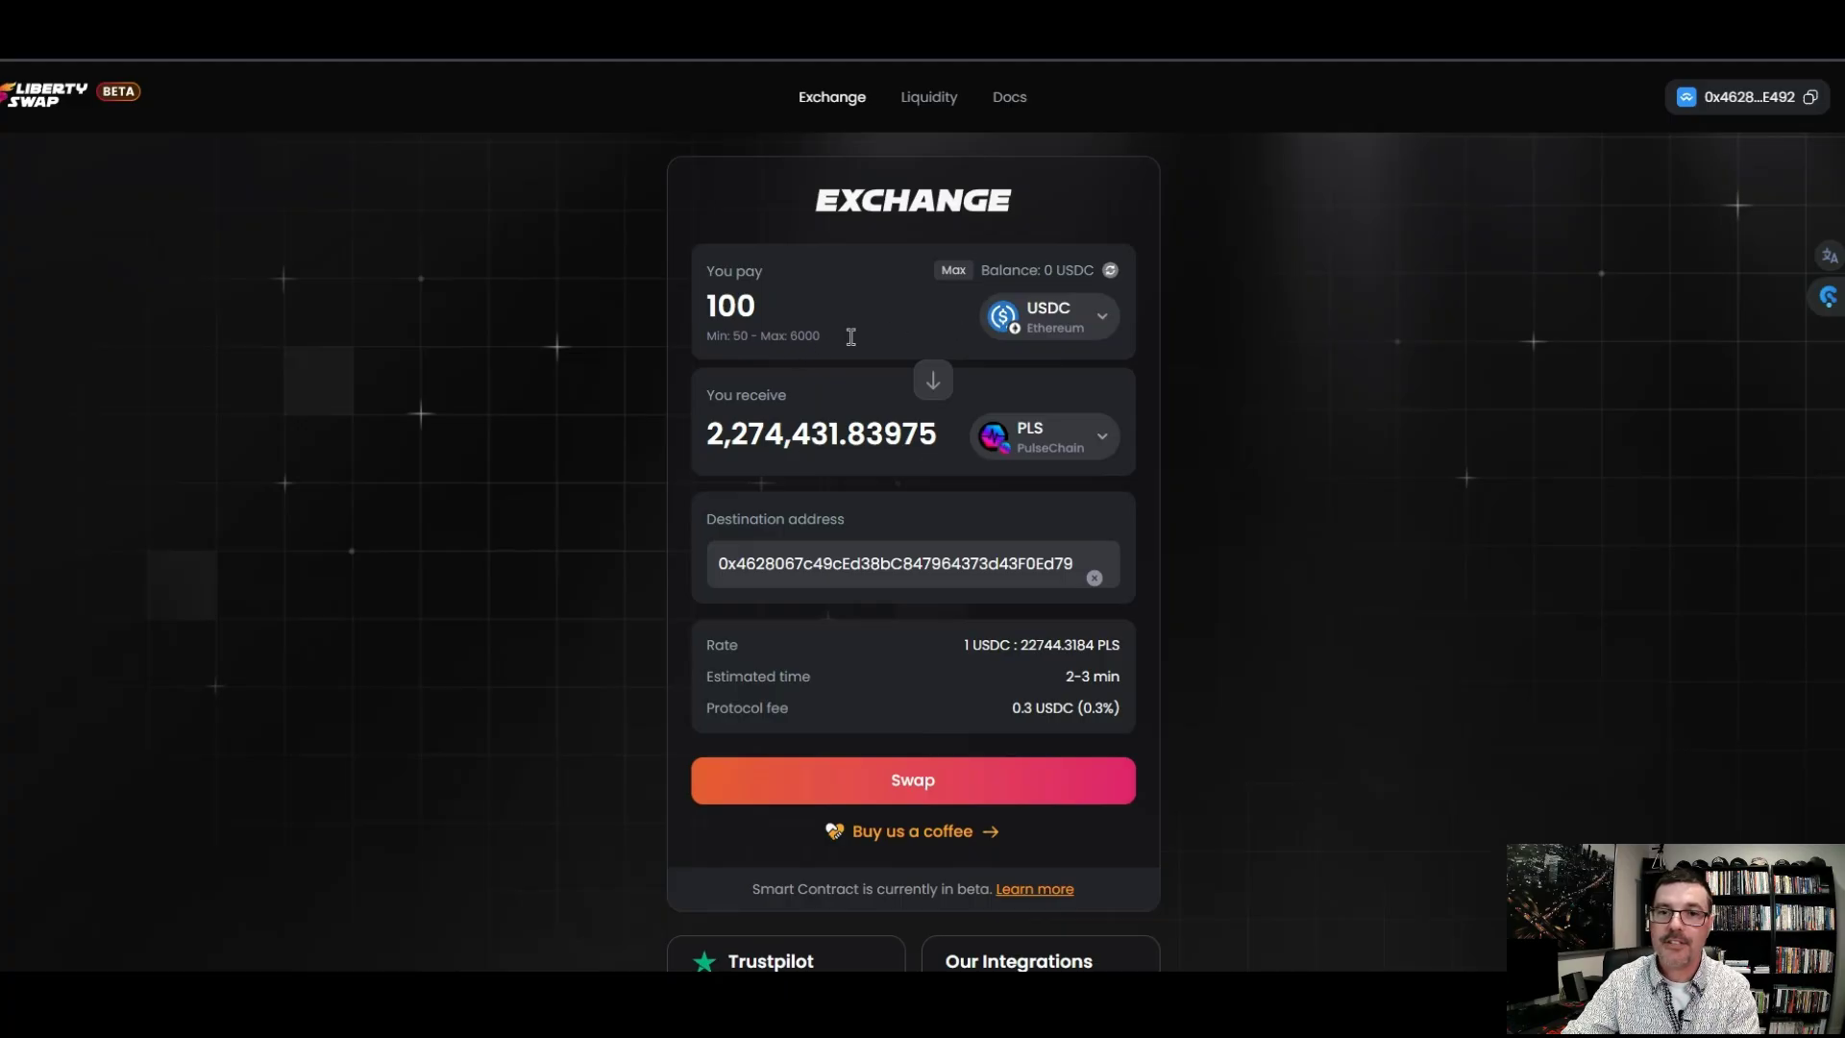
click(1041, 450)
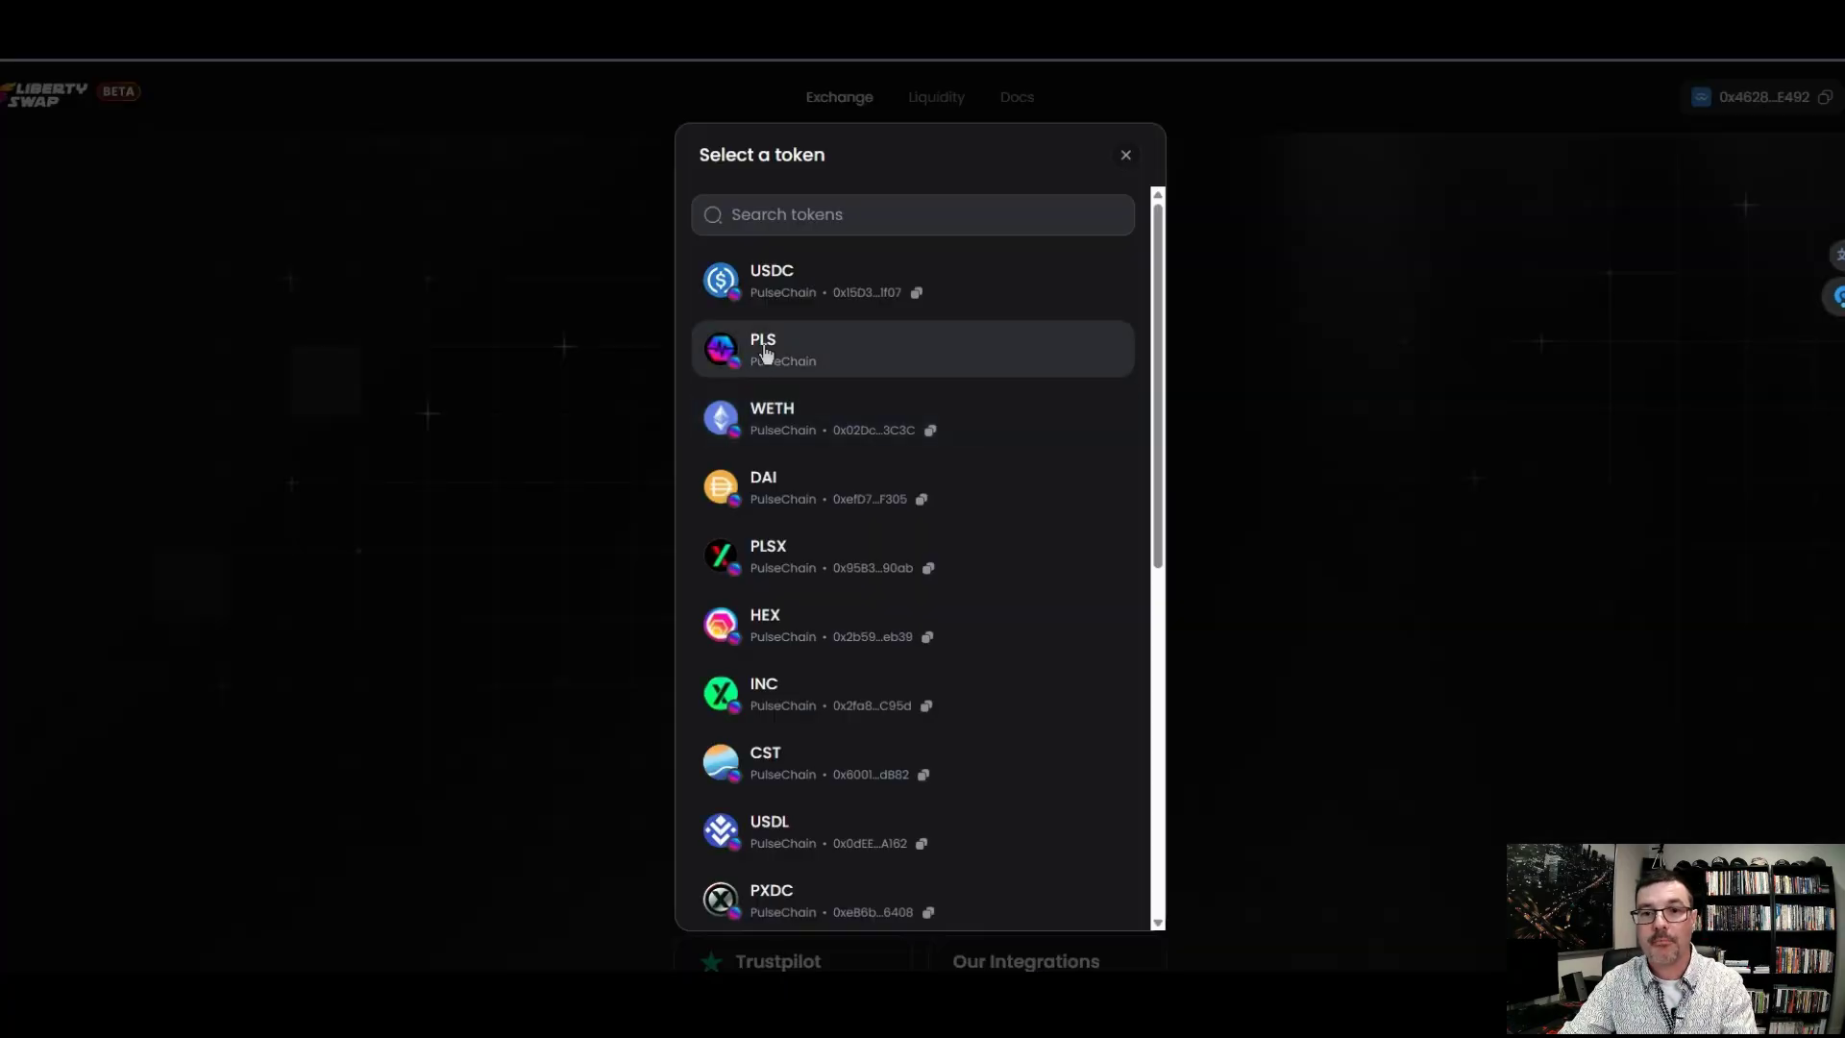
Try PLSX, then HEX, then INC as the token to receive
click(795, 567)
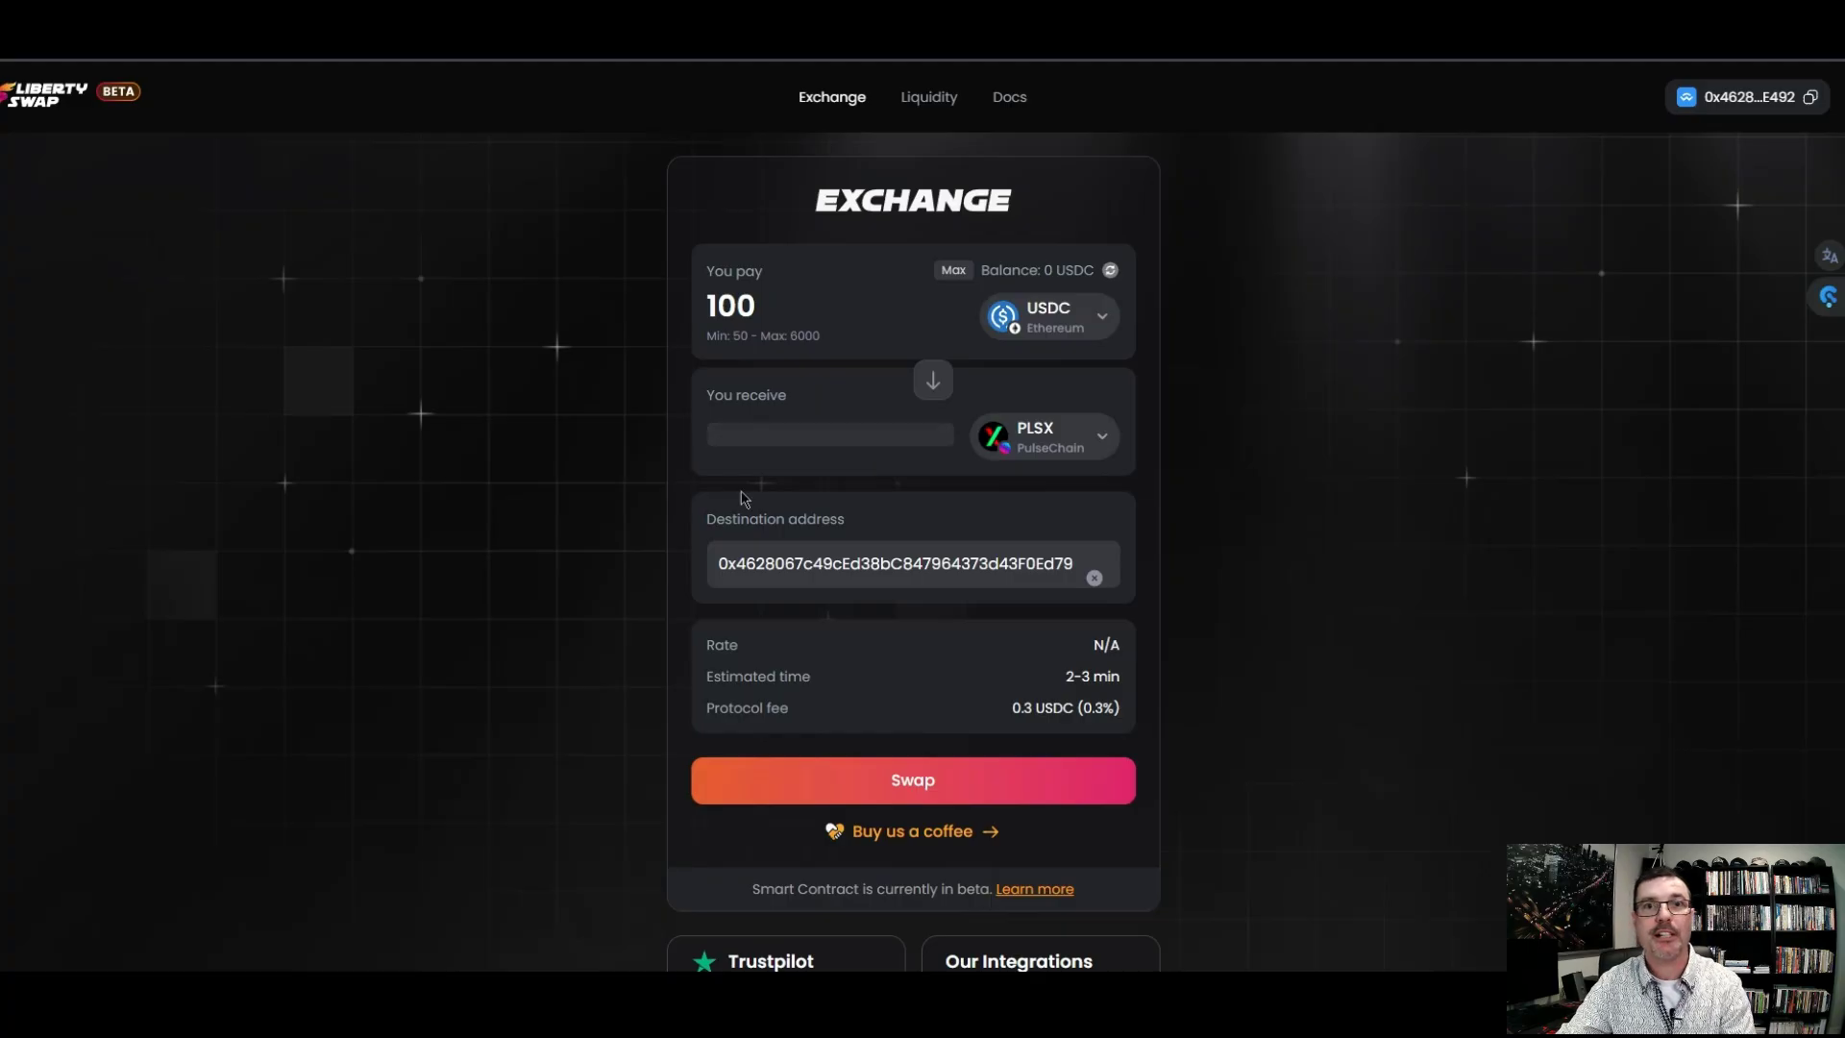
click(1041, 459)
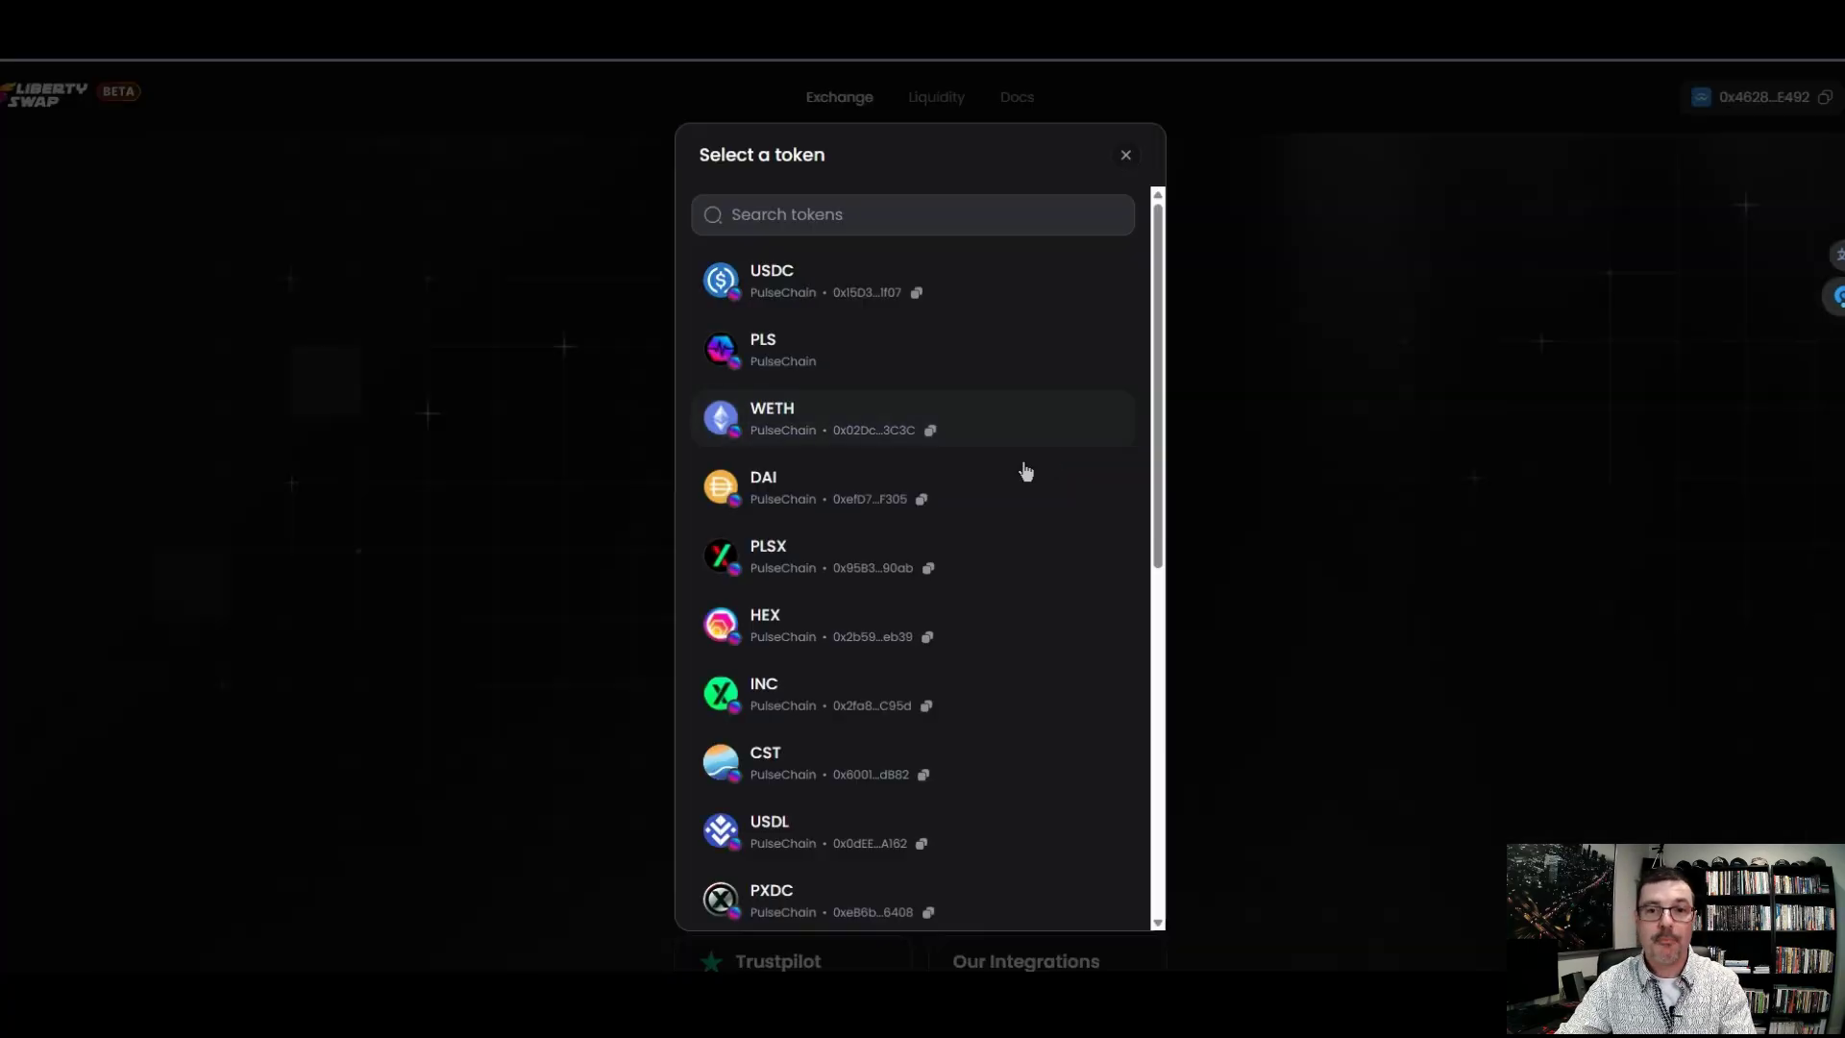
click(848, 638)
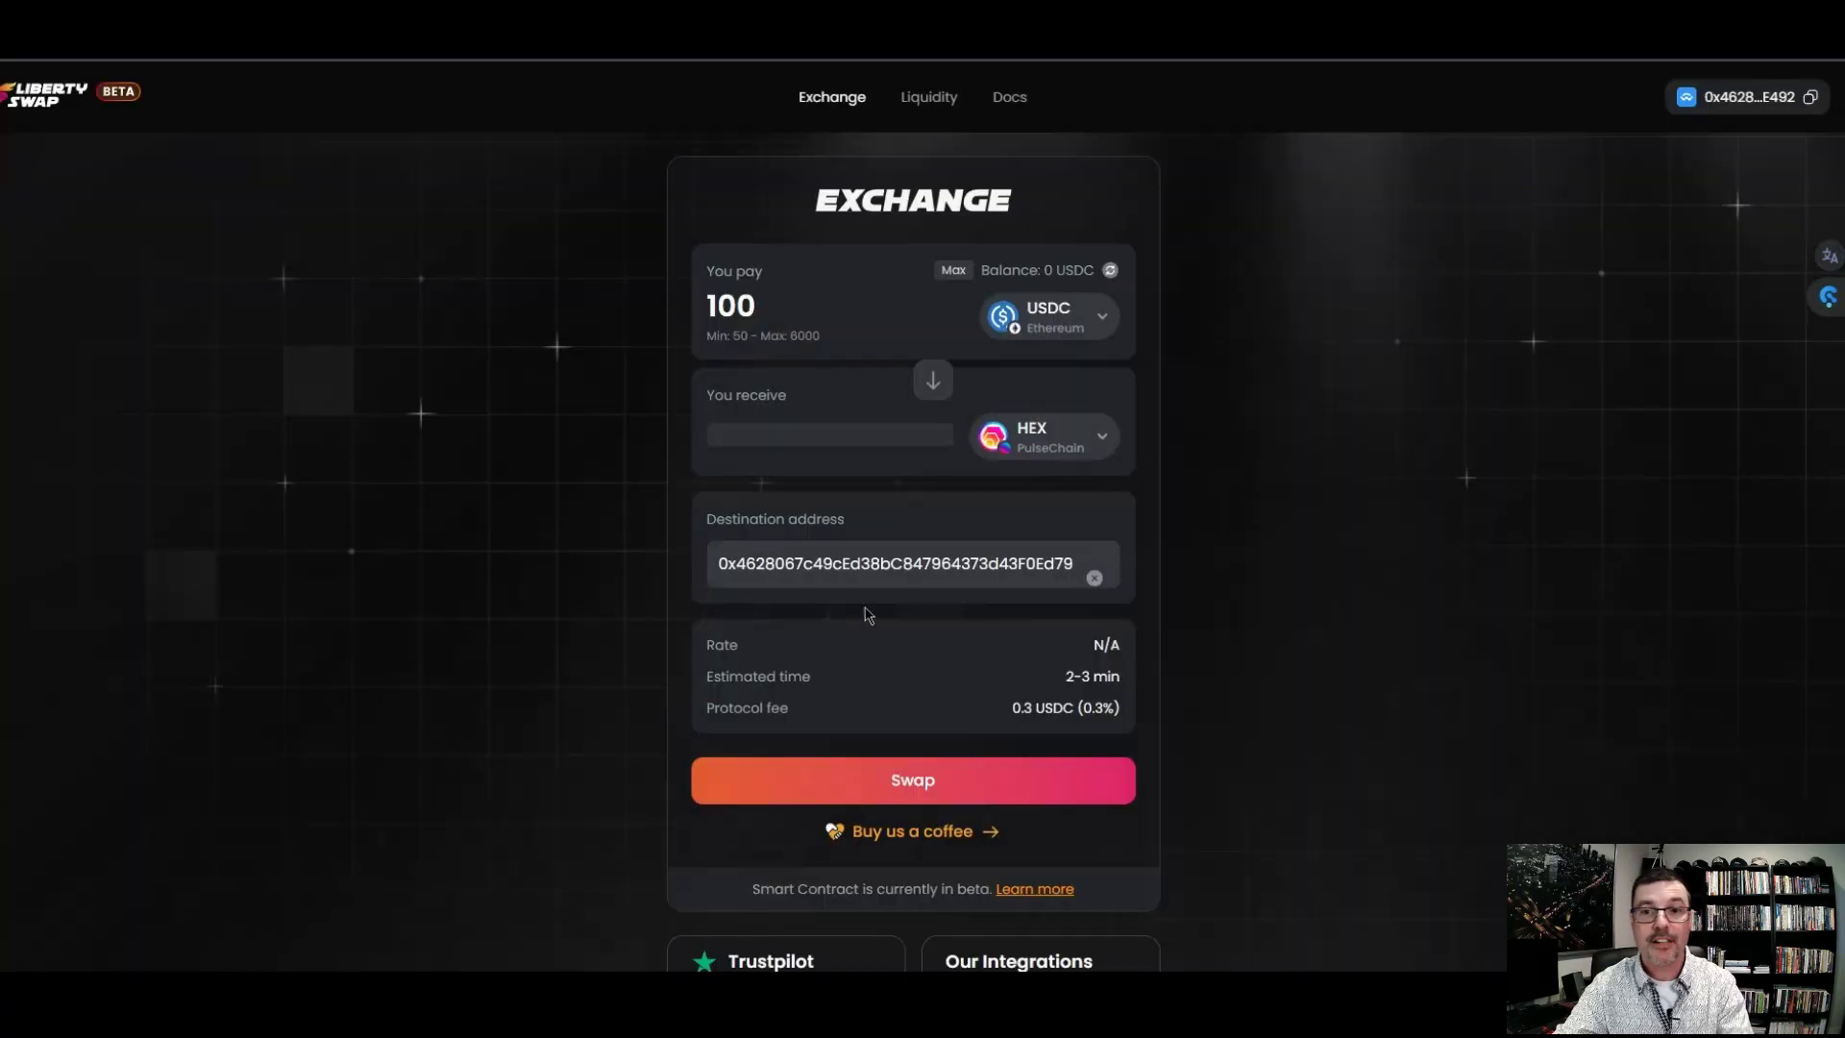
click(1062, 459)
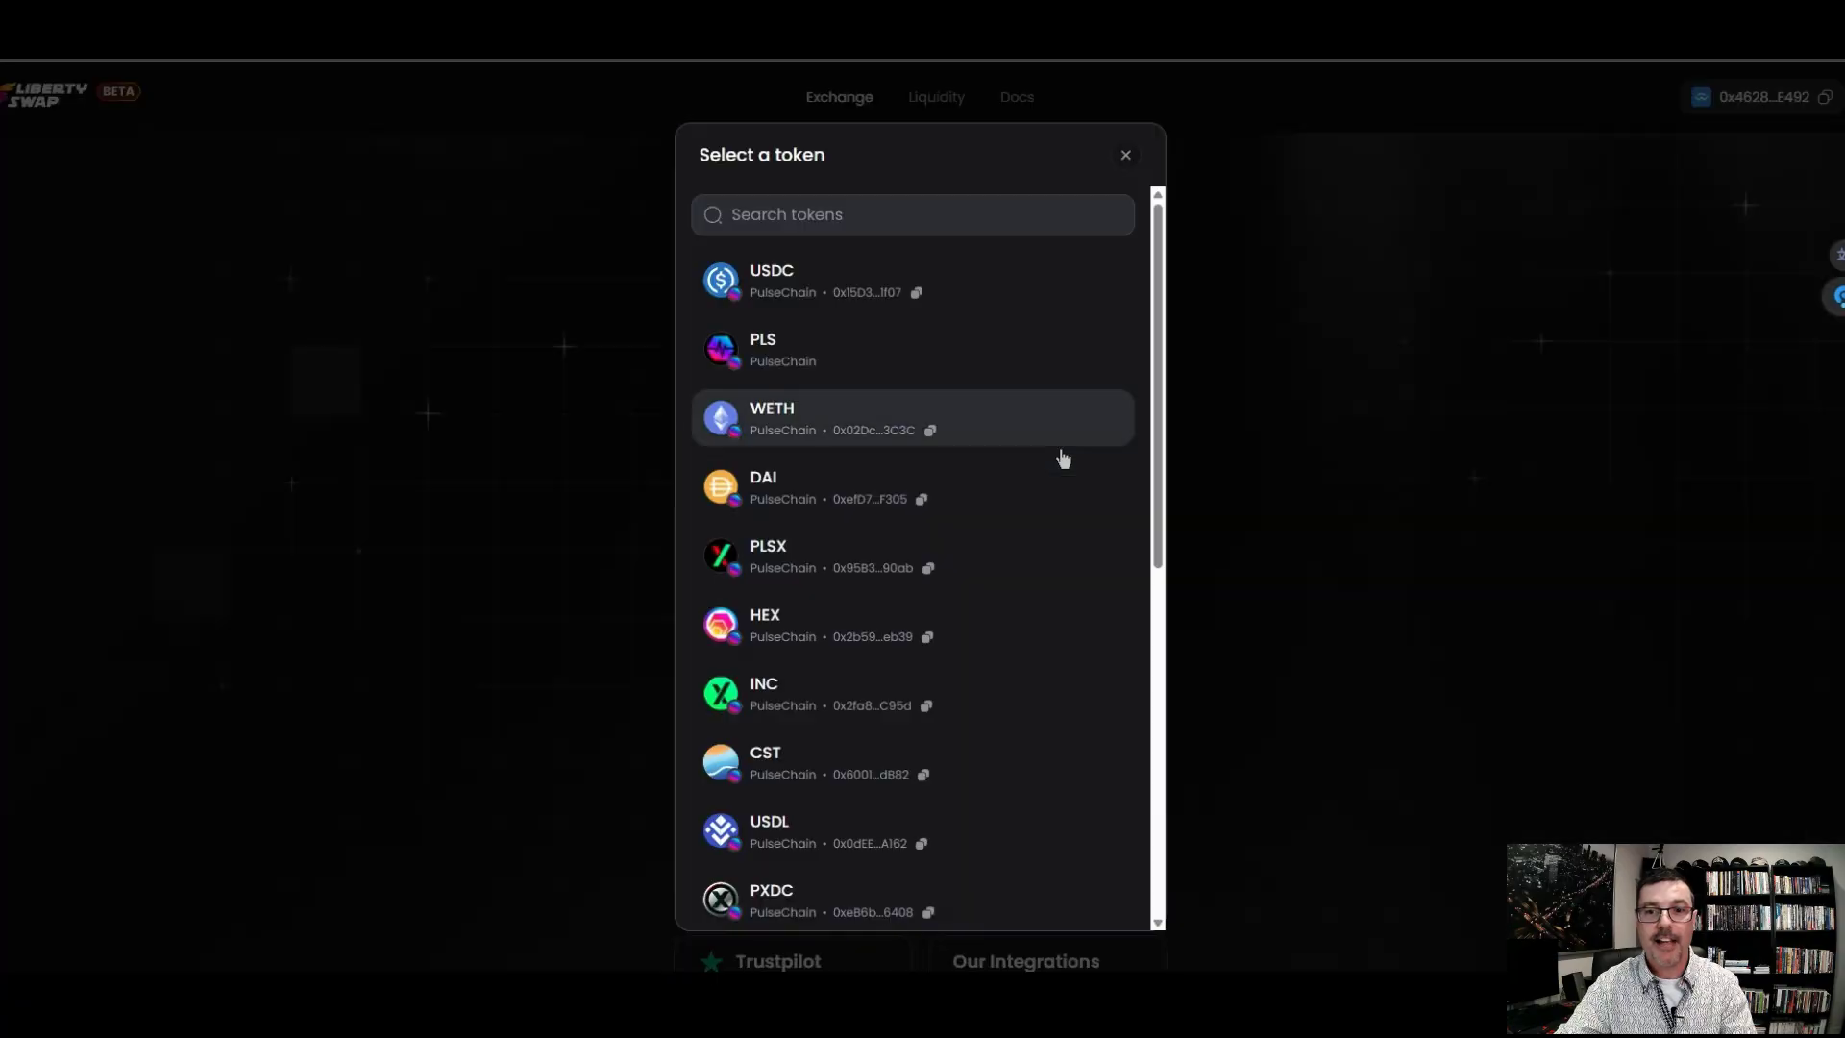
click(836, 714)
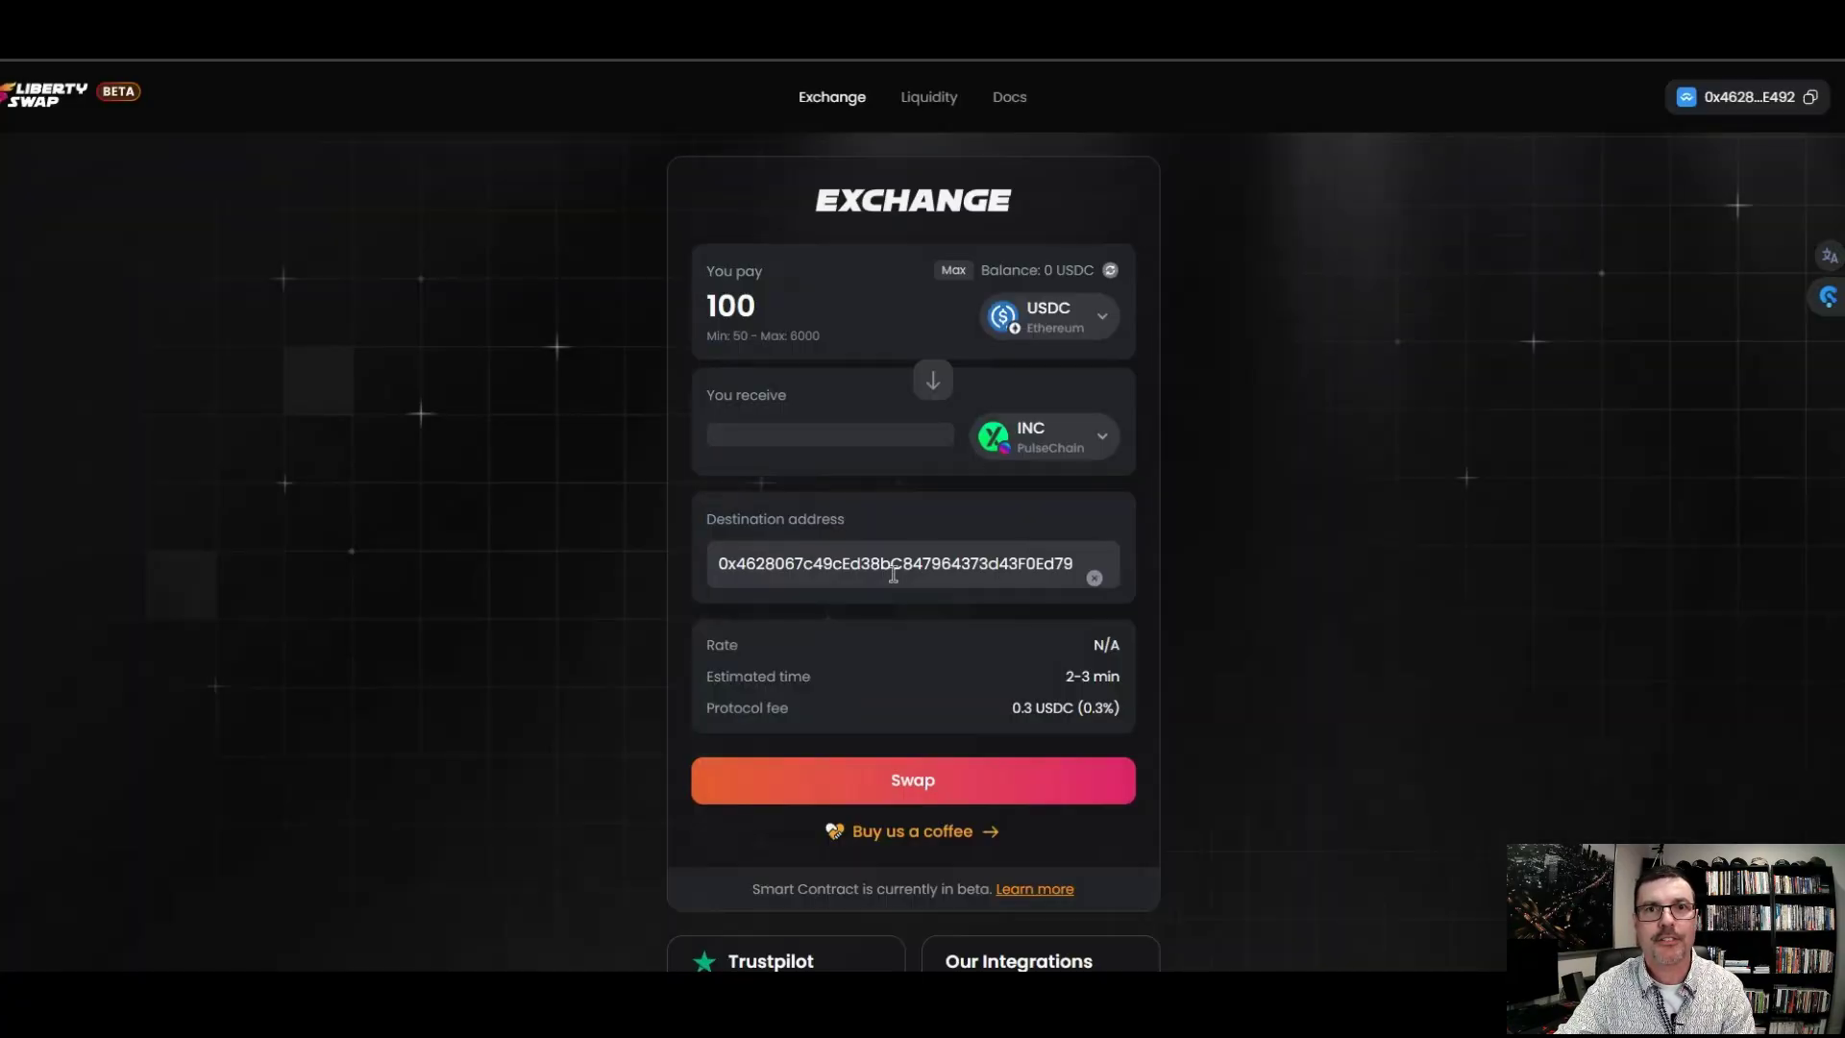
Scroll through the receive token list and close it, keeping INC selected
click(1045, 453)
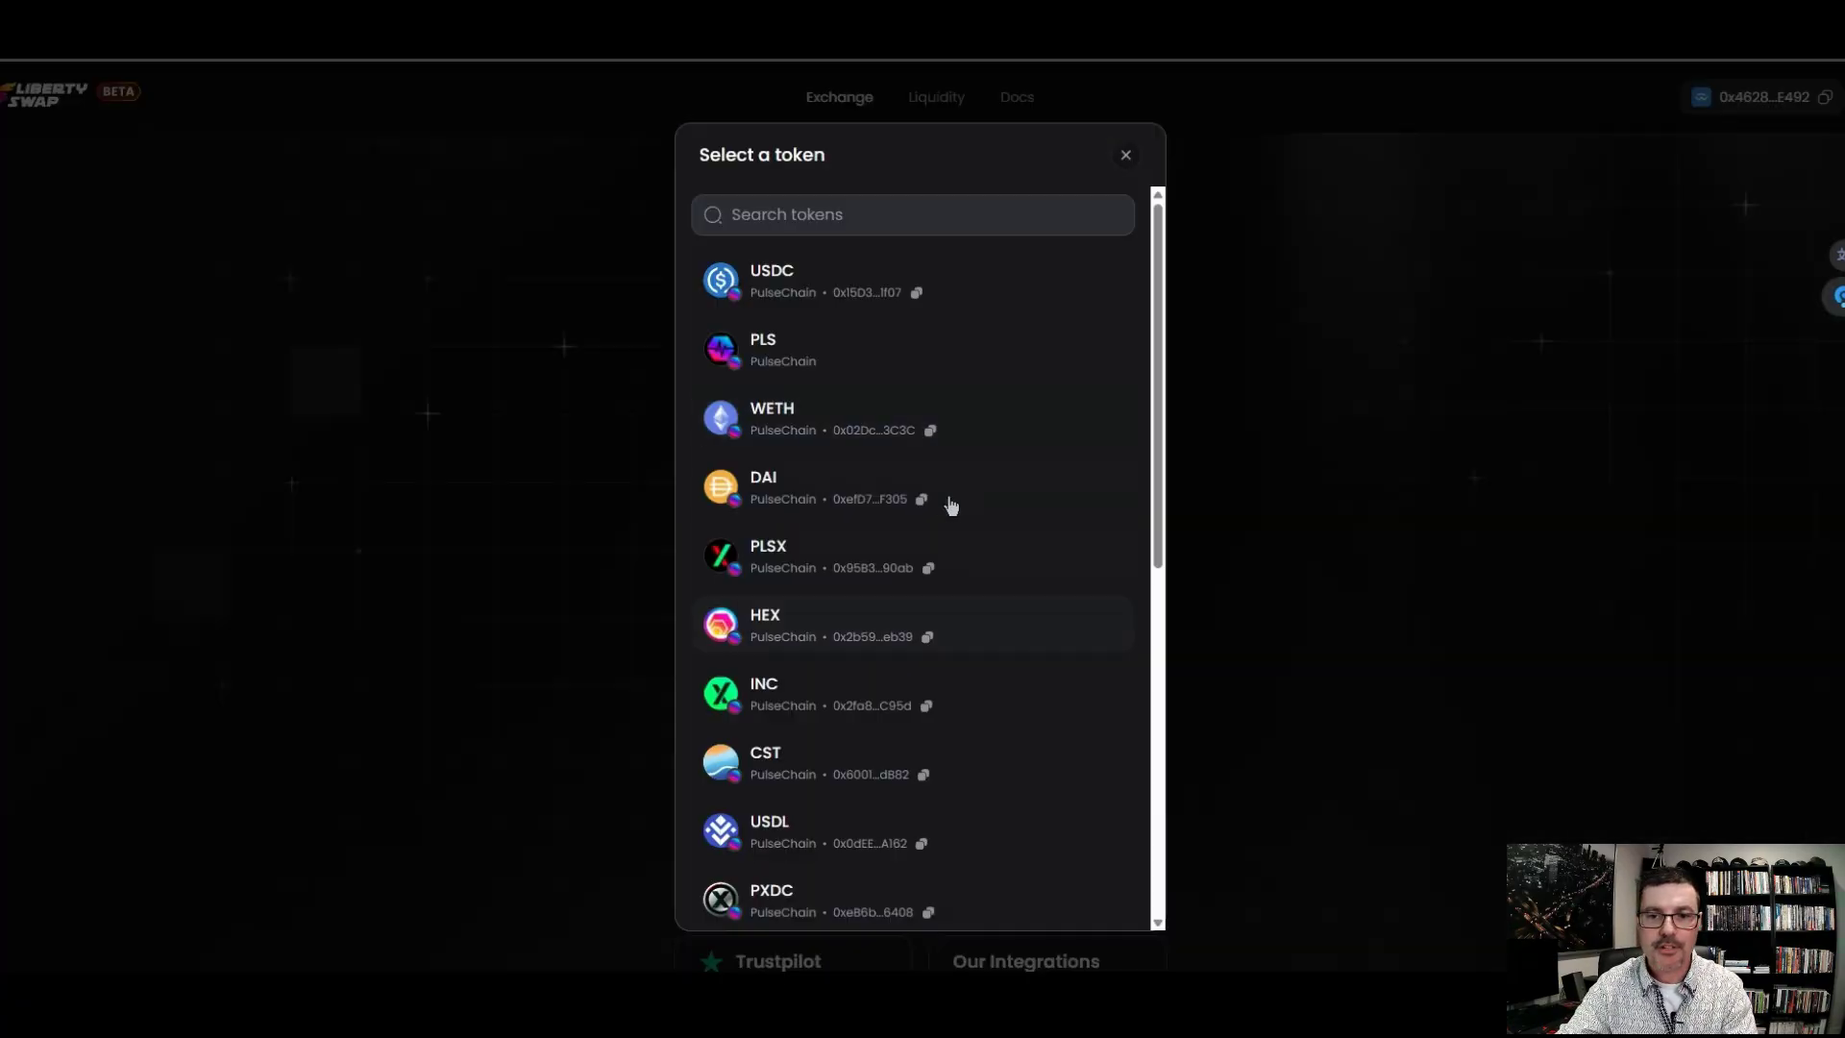
scroll(951, 506, down, 7)
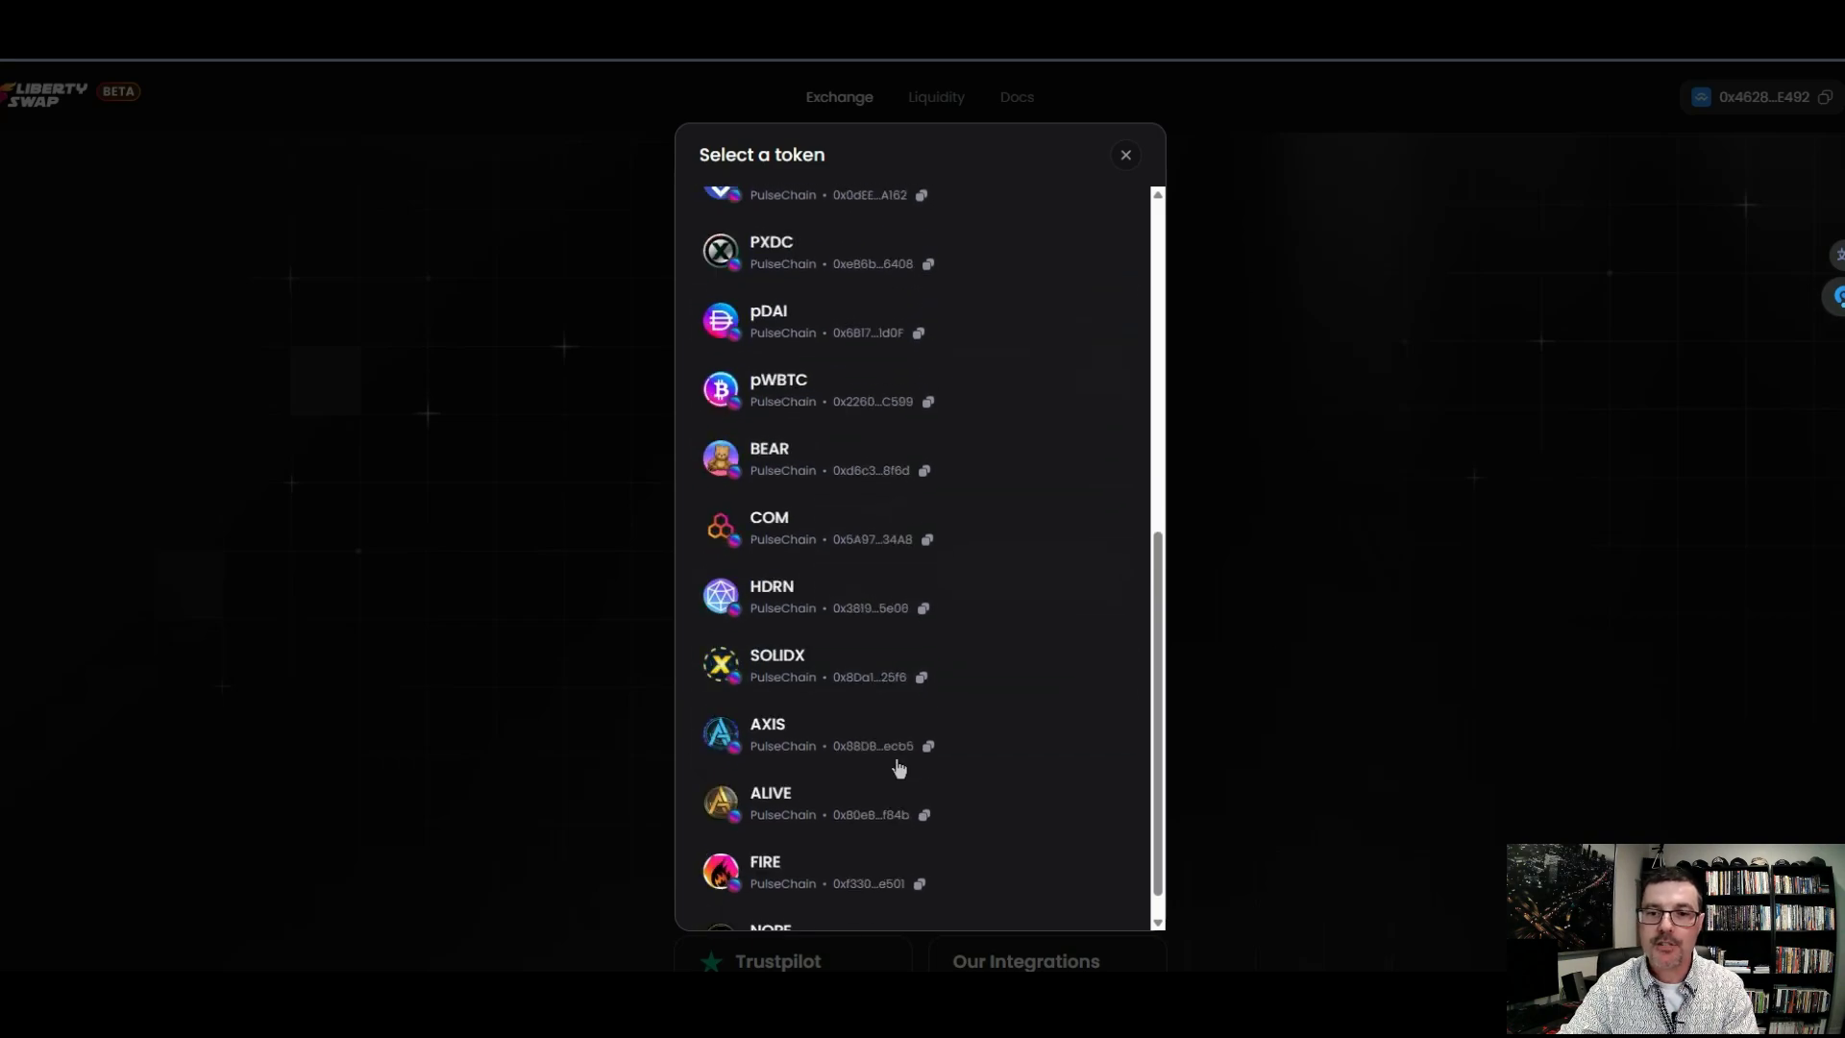
scroll(903, 690, up, 7)
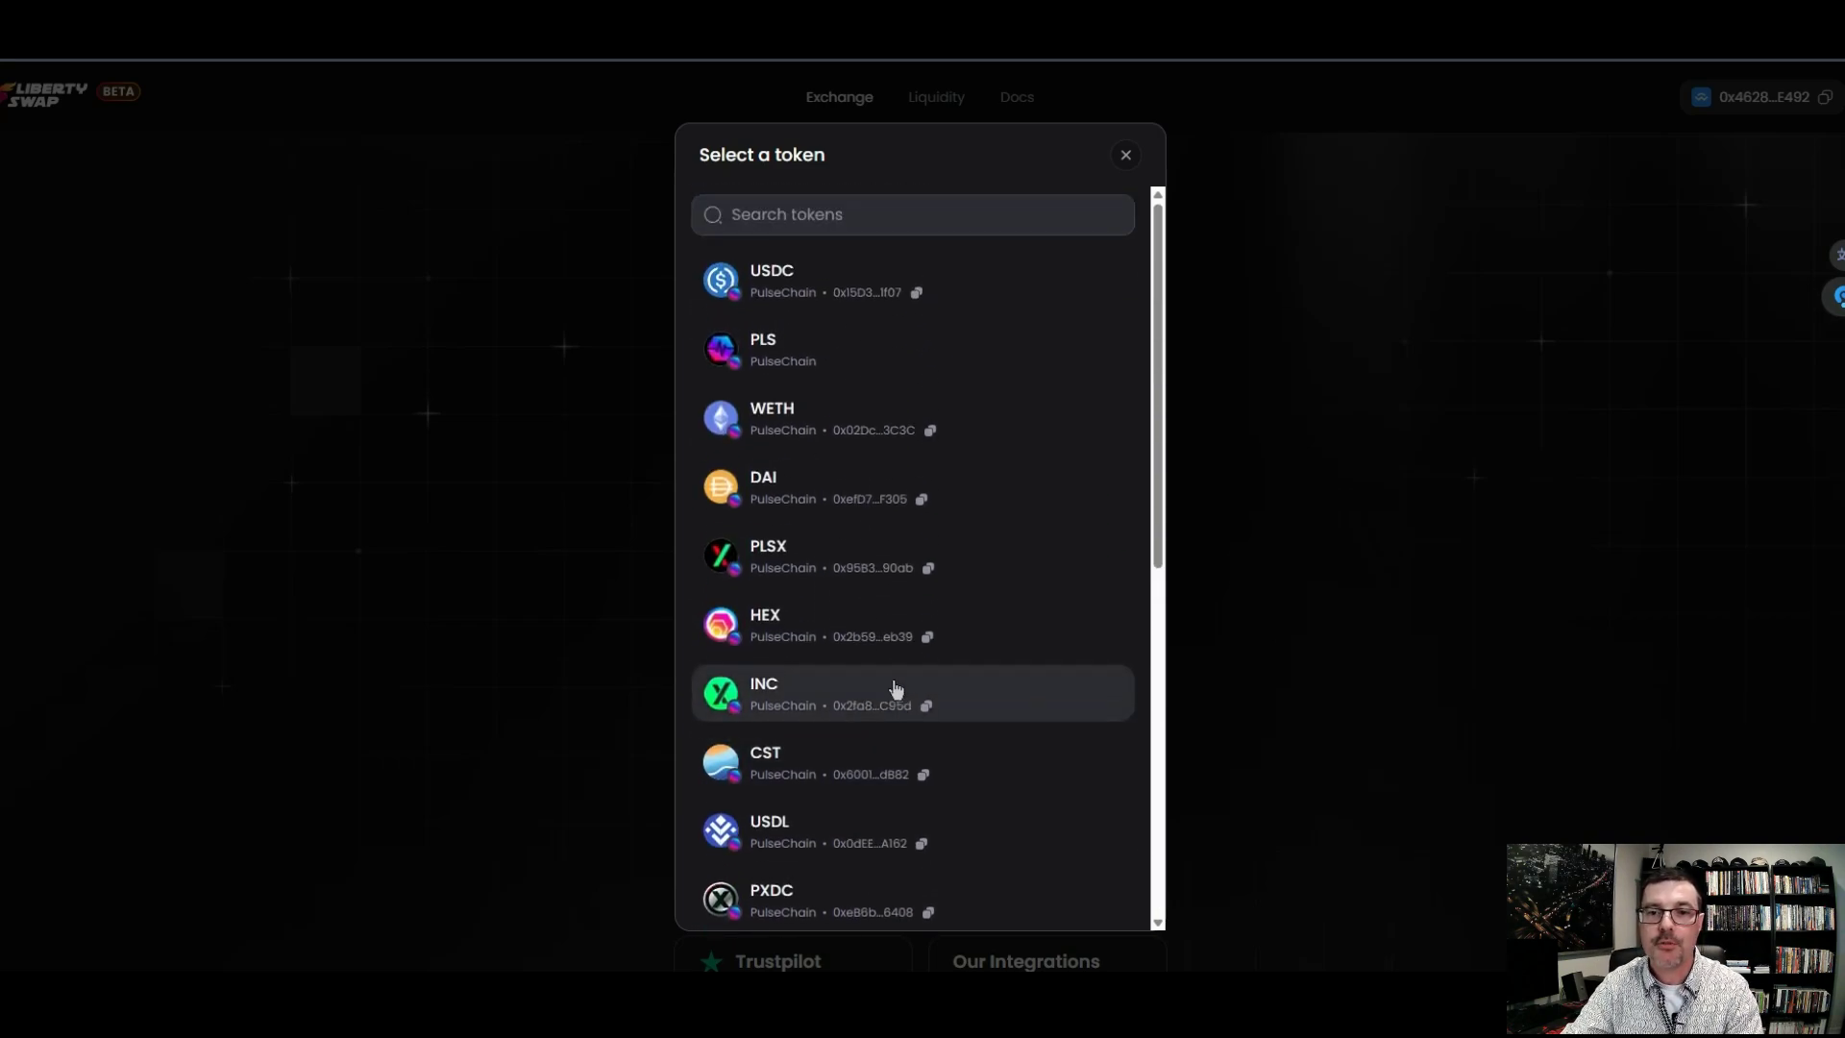
scroll(891, 647, down, 3)
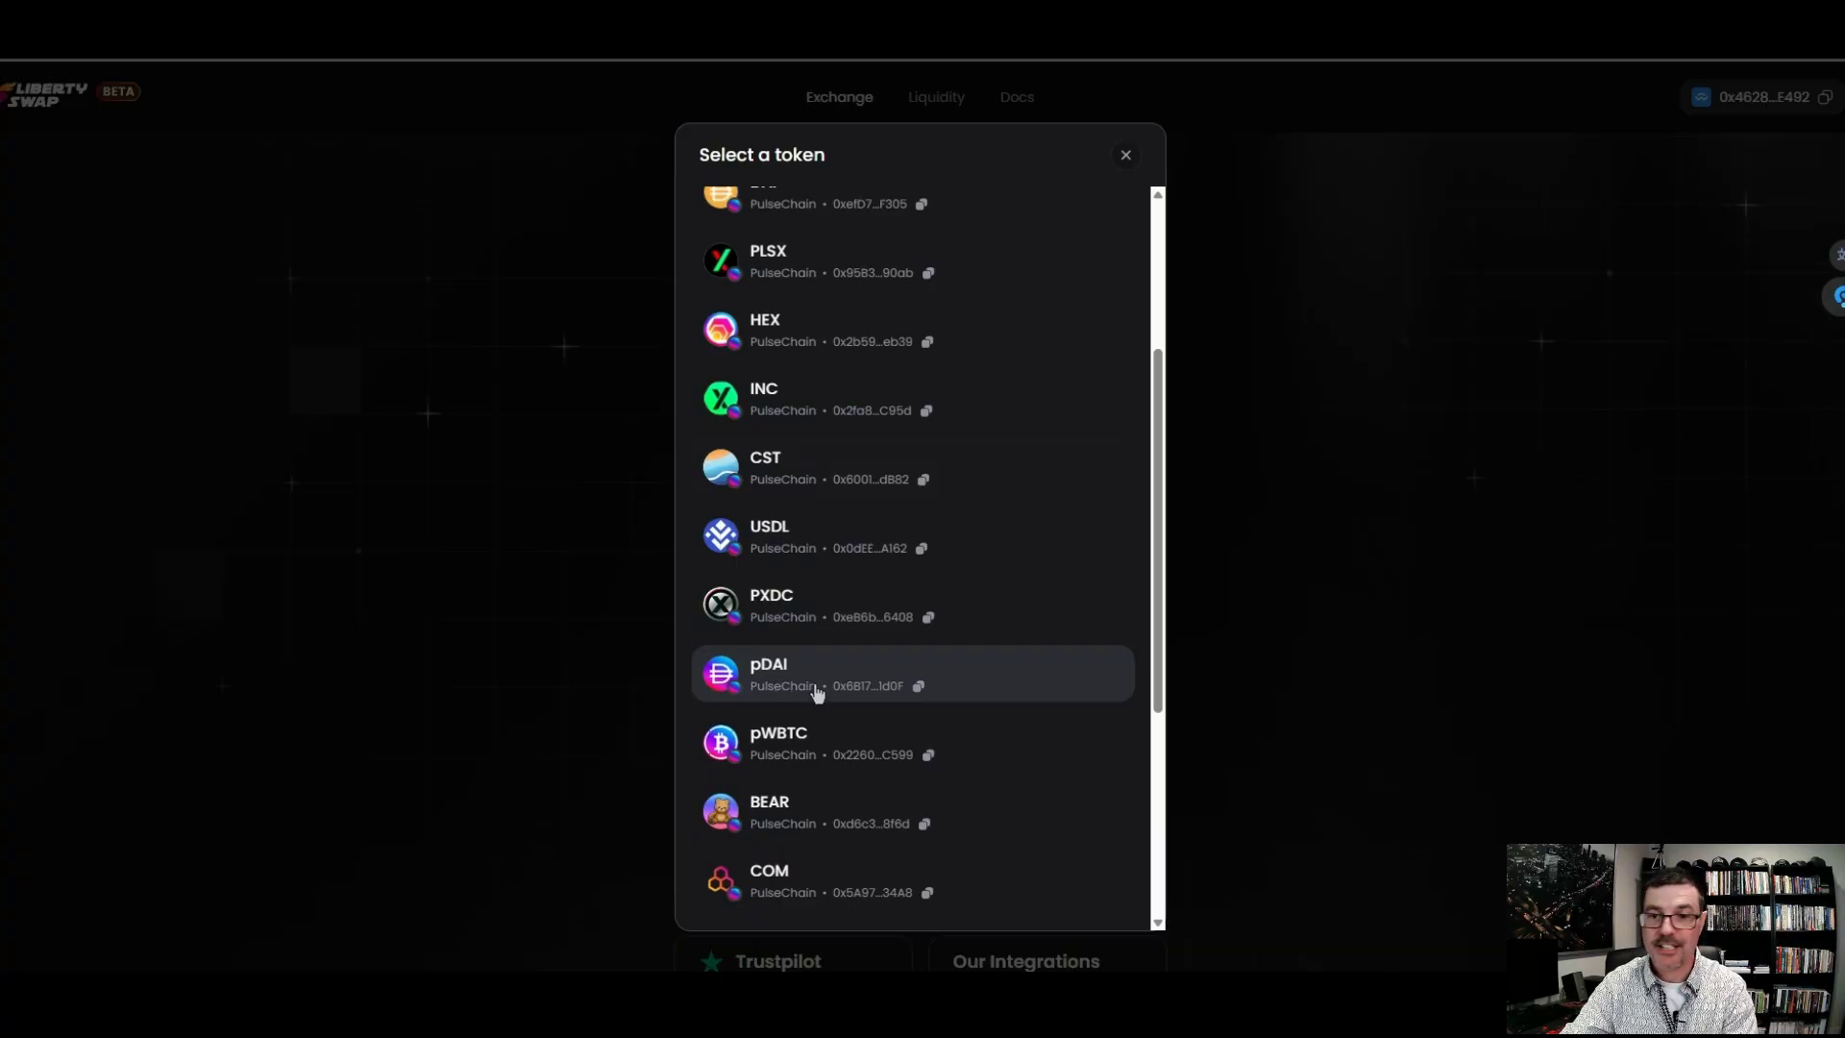
scroll(817, 690, up, 5)
click(980, 313)
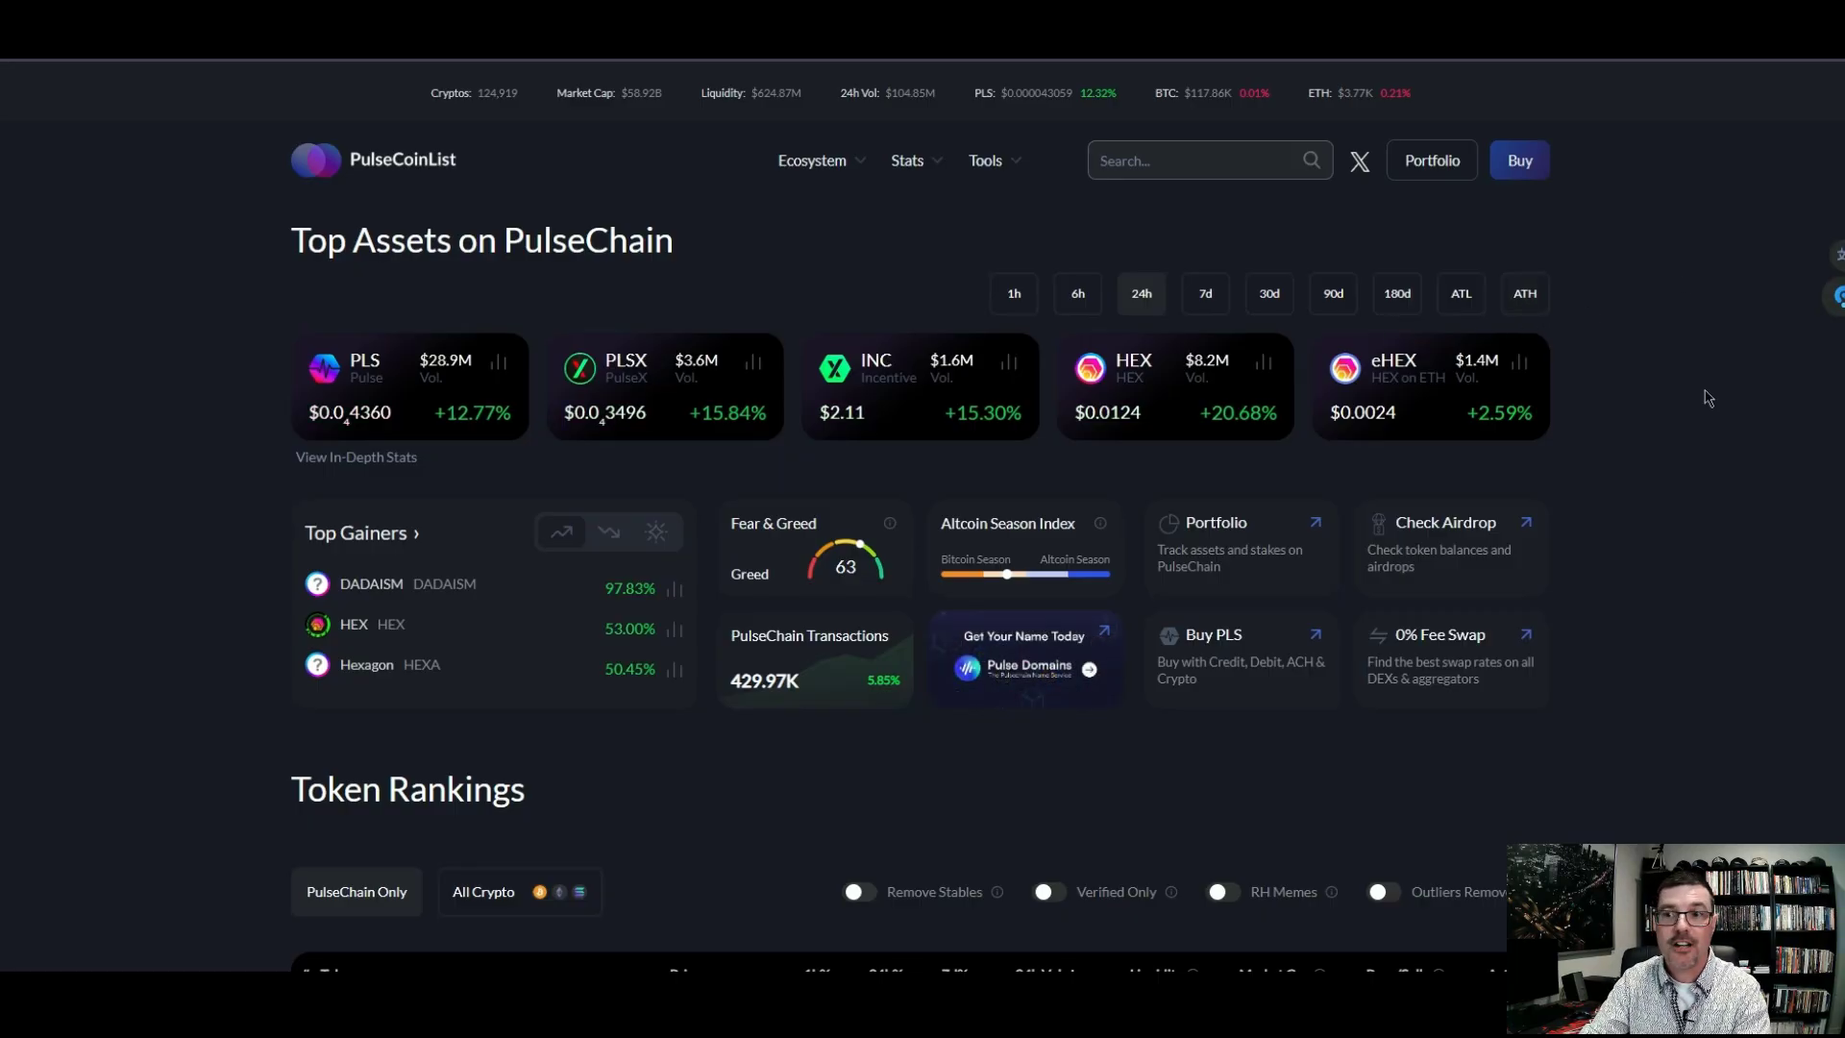
Scroll through the PulseChain Token Rankings rows, with INC at $2.1106 and Solid X at $12.7625
scroll(1703, 396, down, 8)
scroll(1709, 406, down, 14)
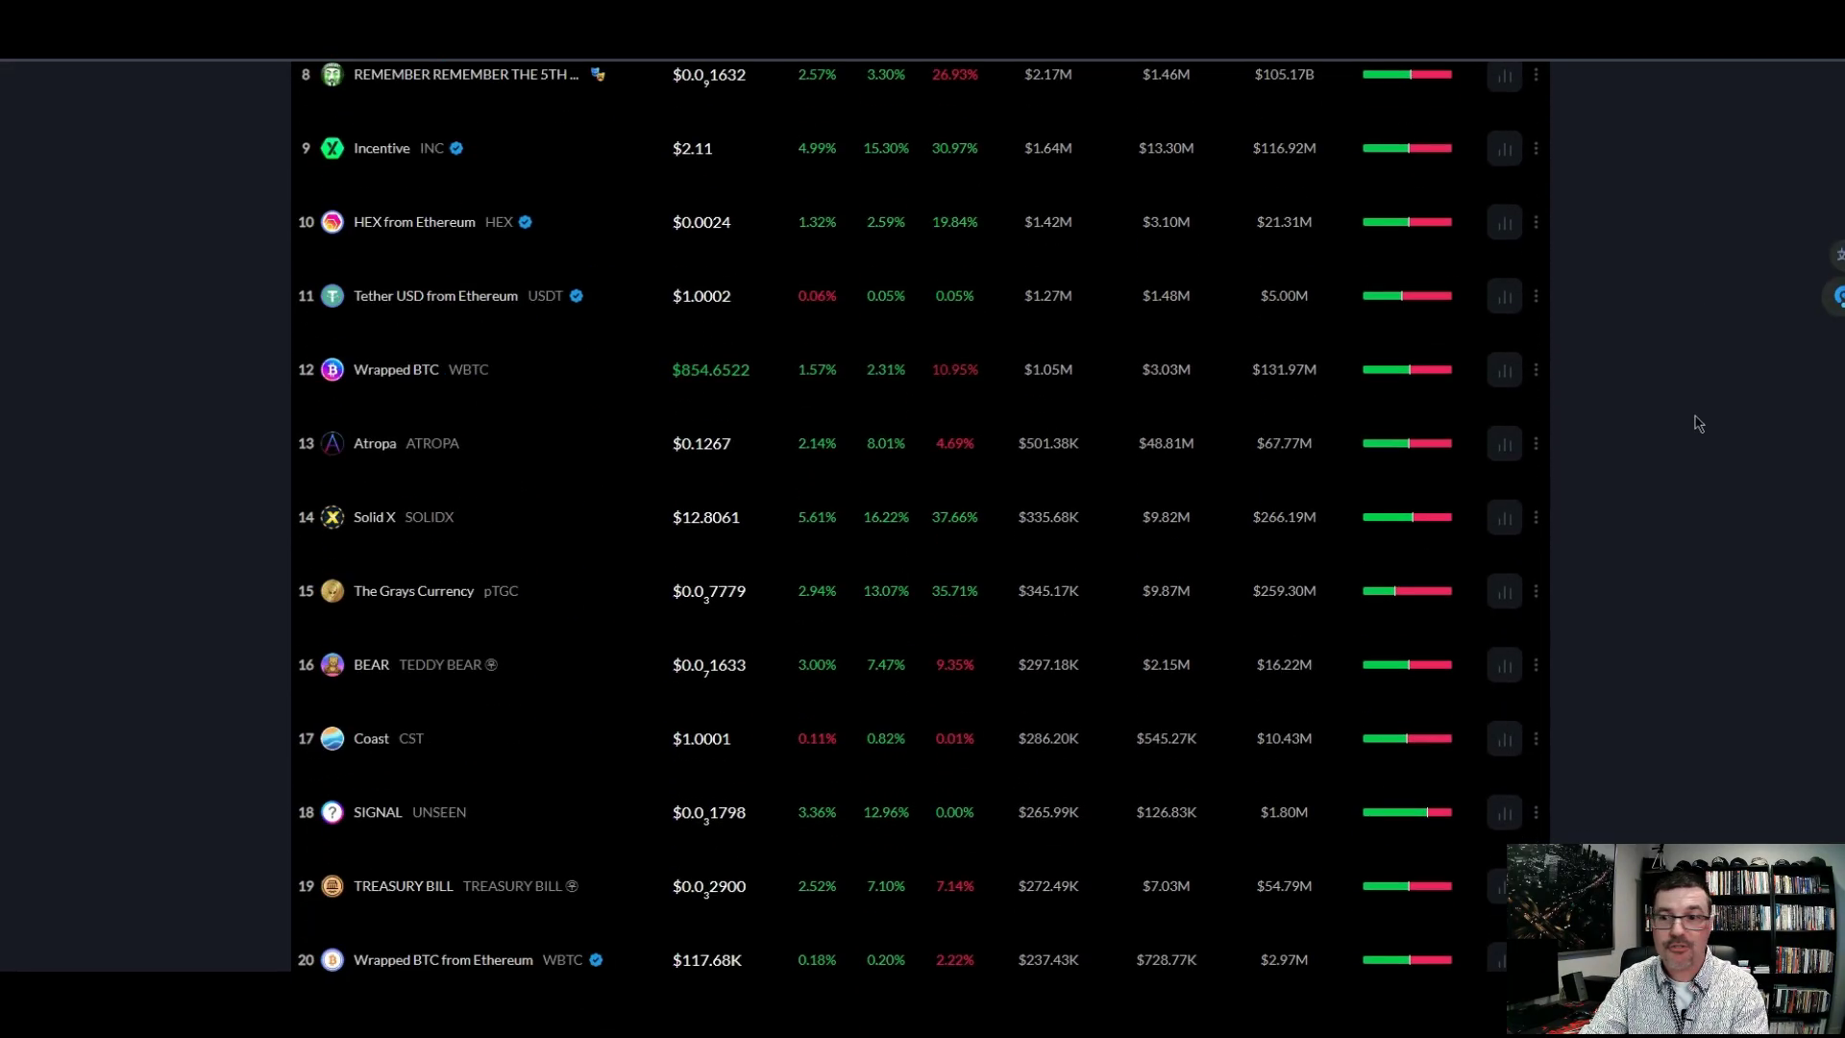
scroll(1691, 510, down, 2)
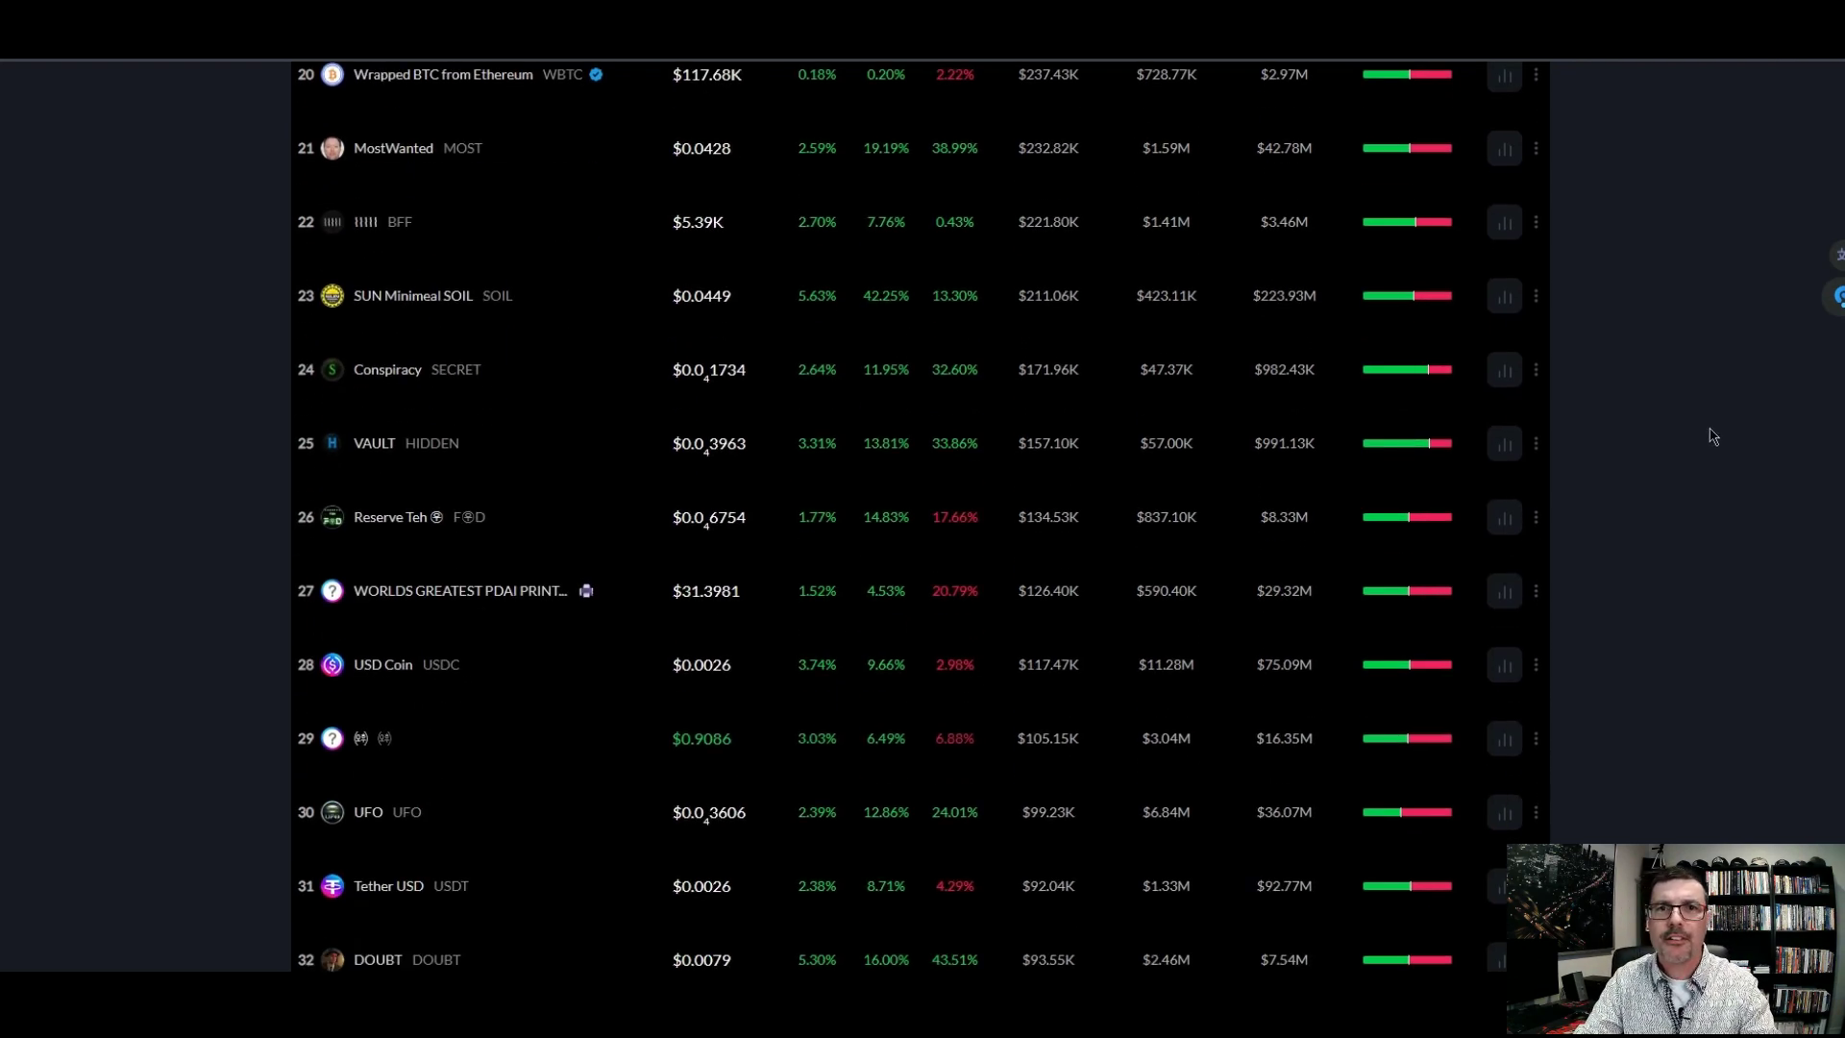
scroll(1633, 441, up, 15)
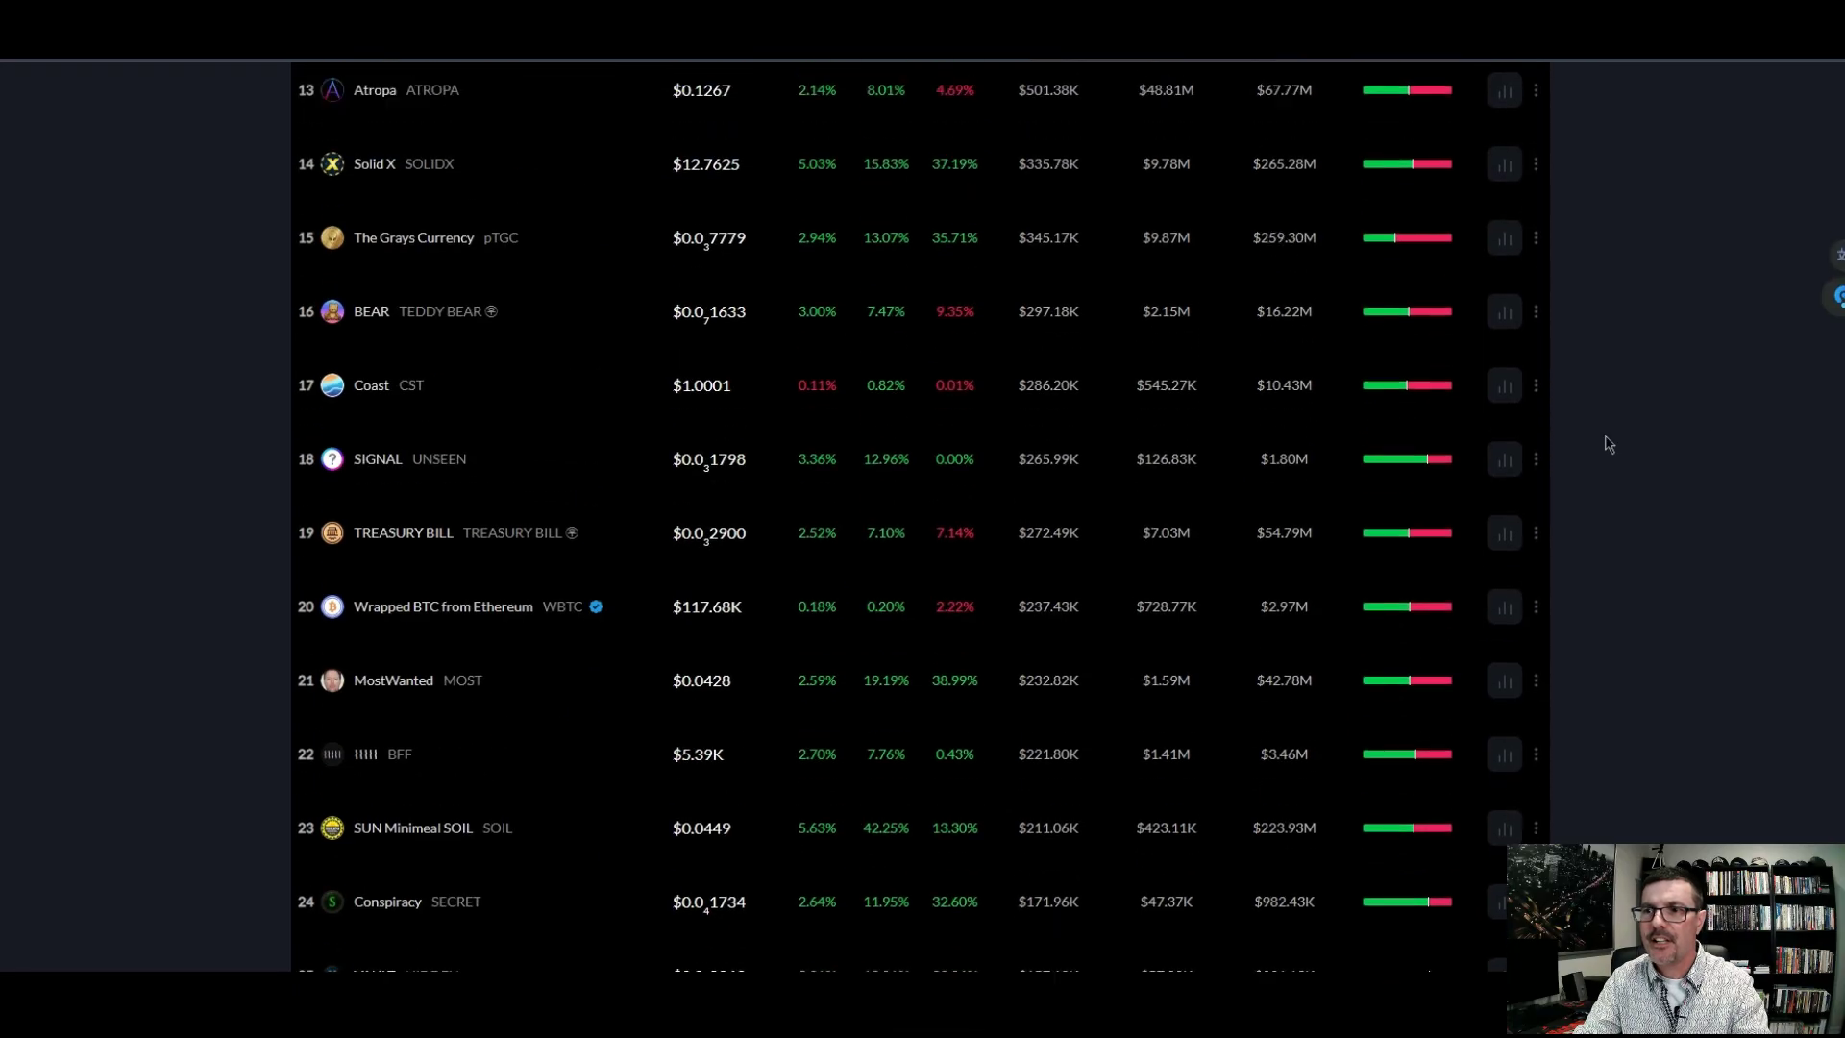
scroll(379, 576, up, 3)
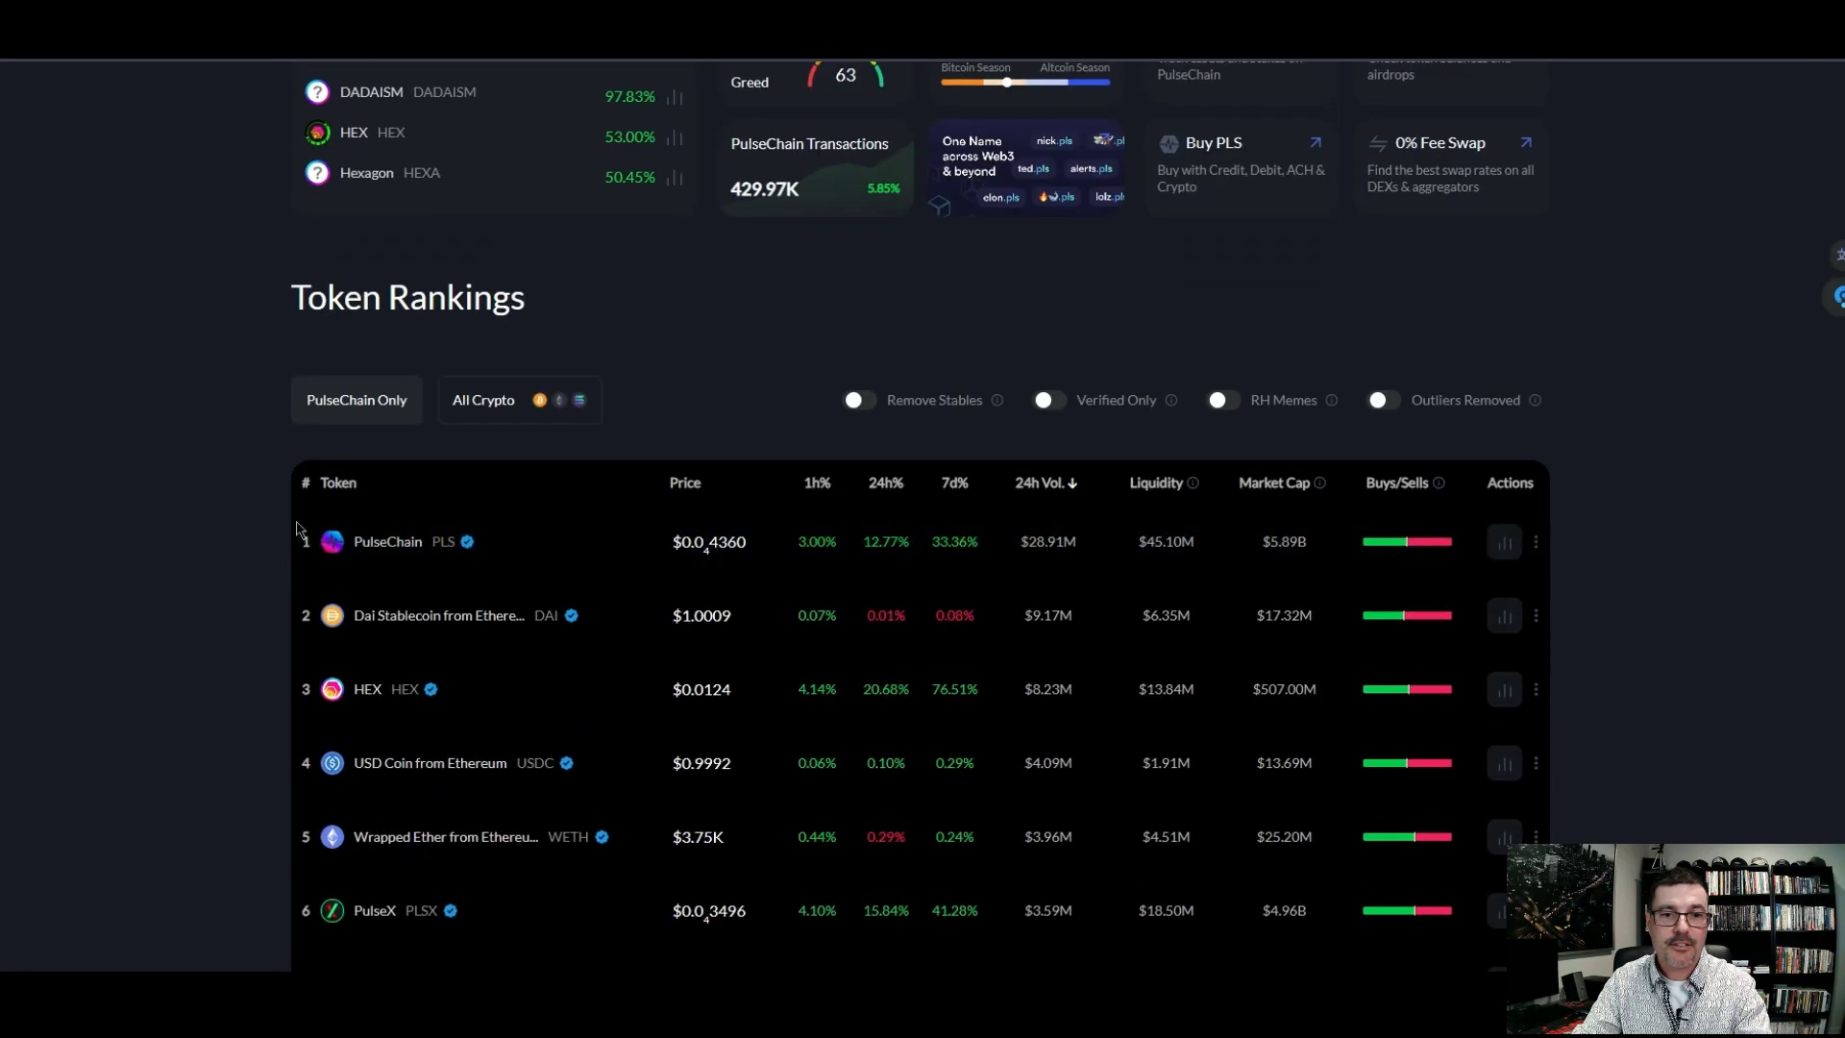
scroll(380, 586, down, 3)
scroll(308, 529, down, 4)
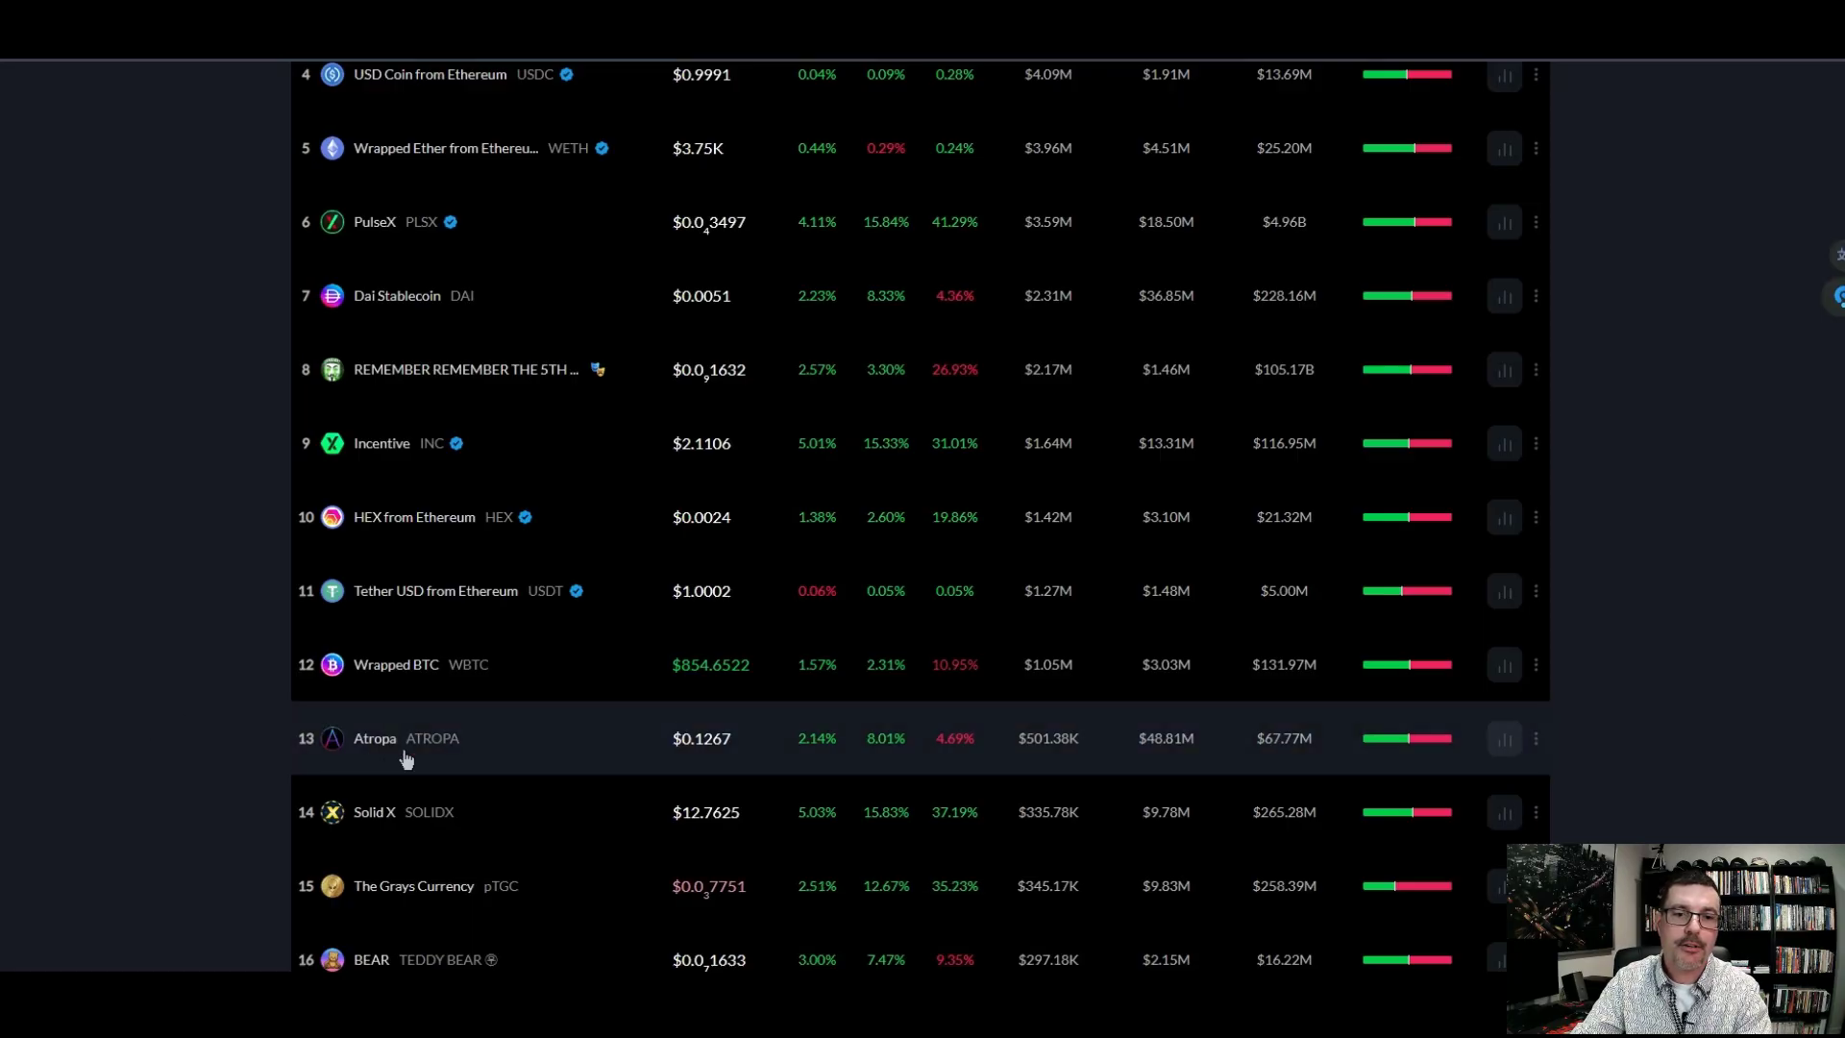
Open the Atropa (ATROPA) token page and scroll over its $0.1263 price chart and swap panel
click(404, 755)
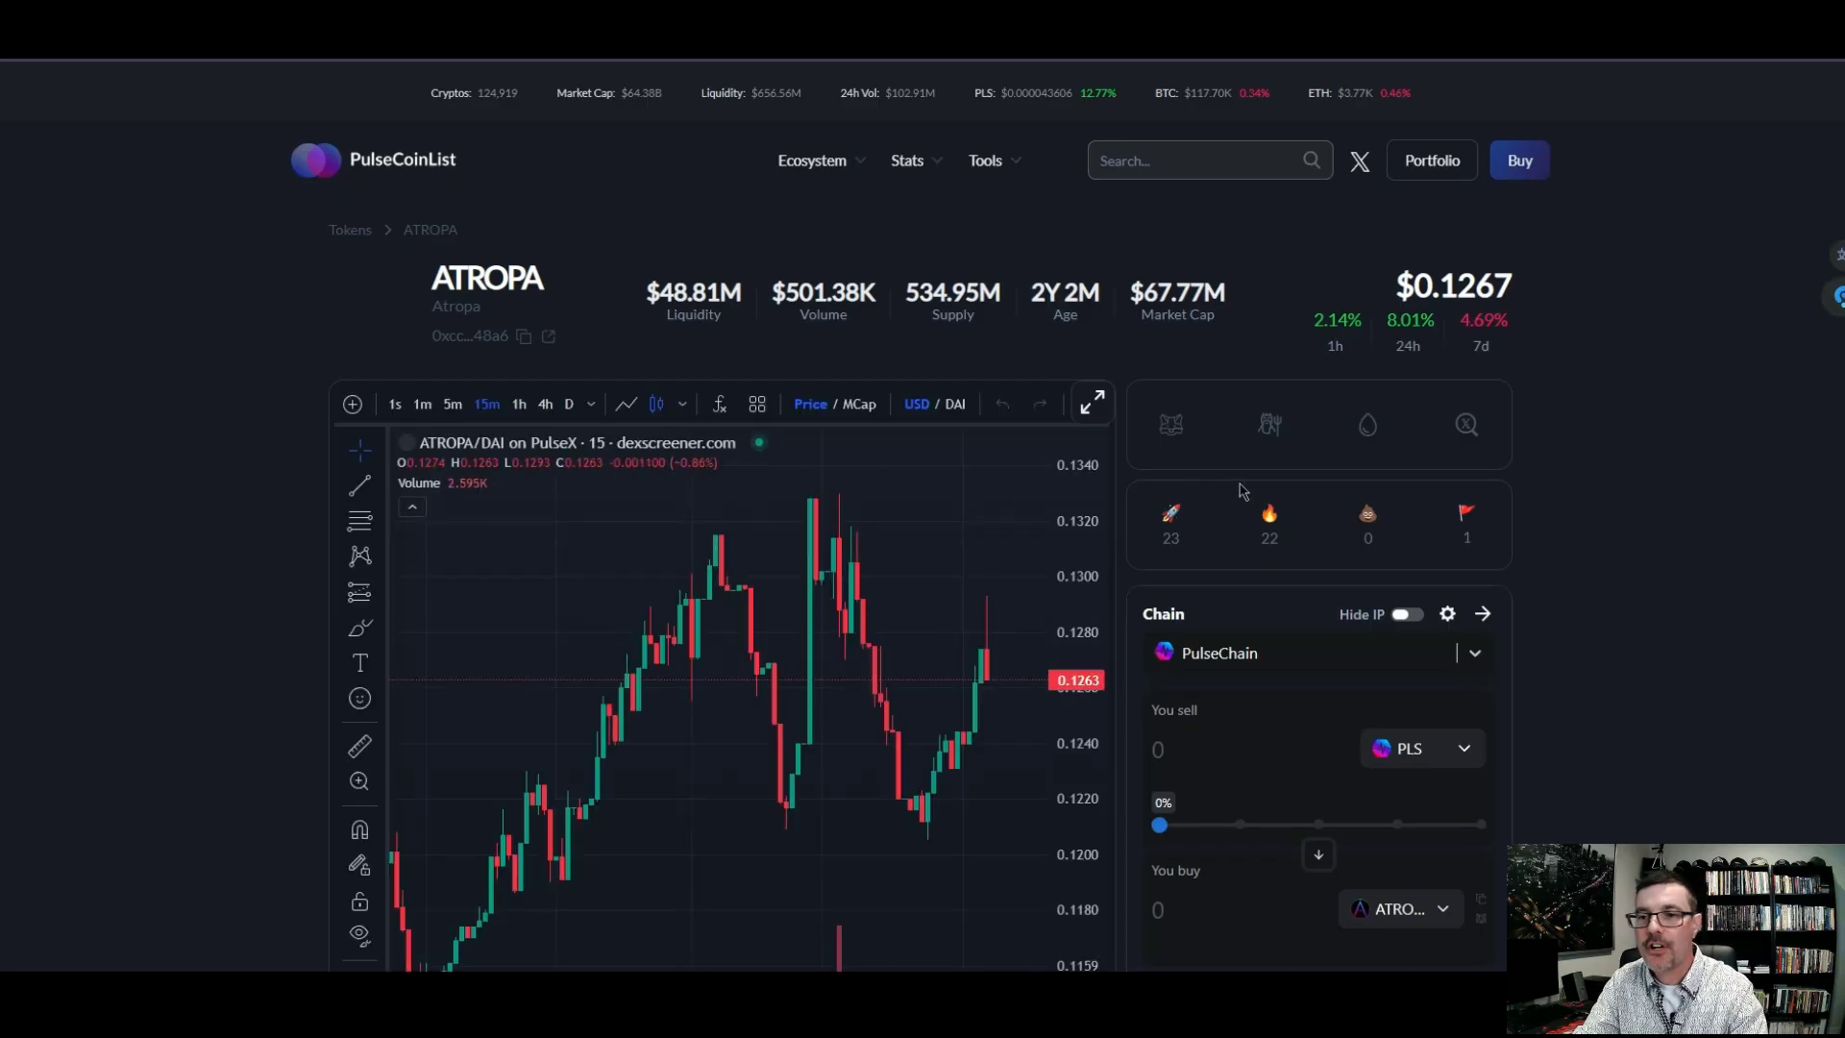
scroll(1585, 350, down, 4)
scroll(999, 327, up, 2)
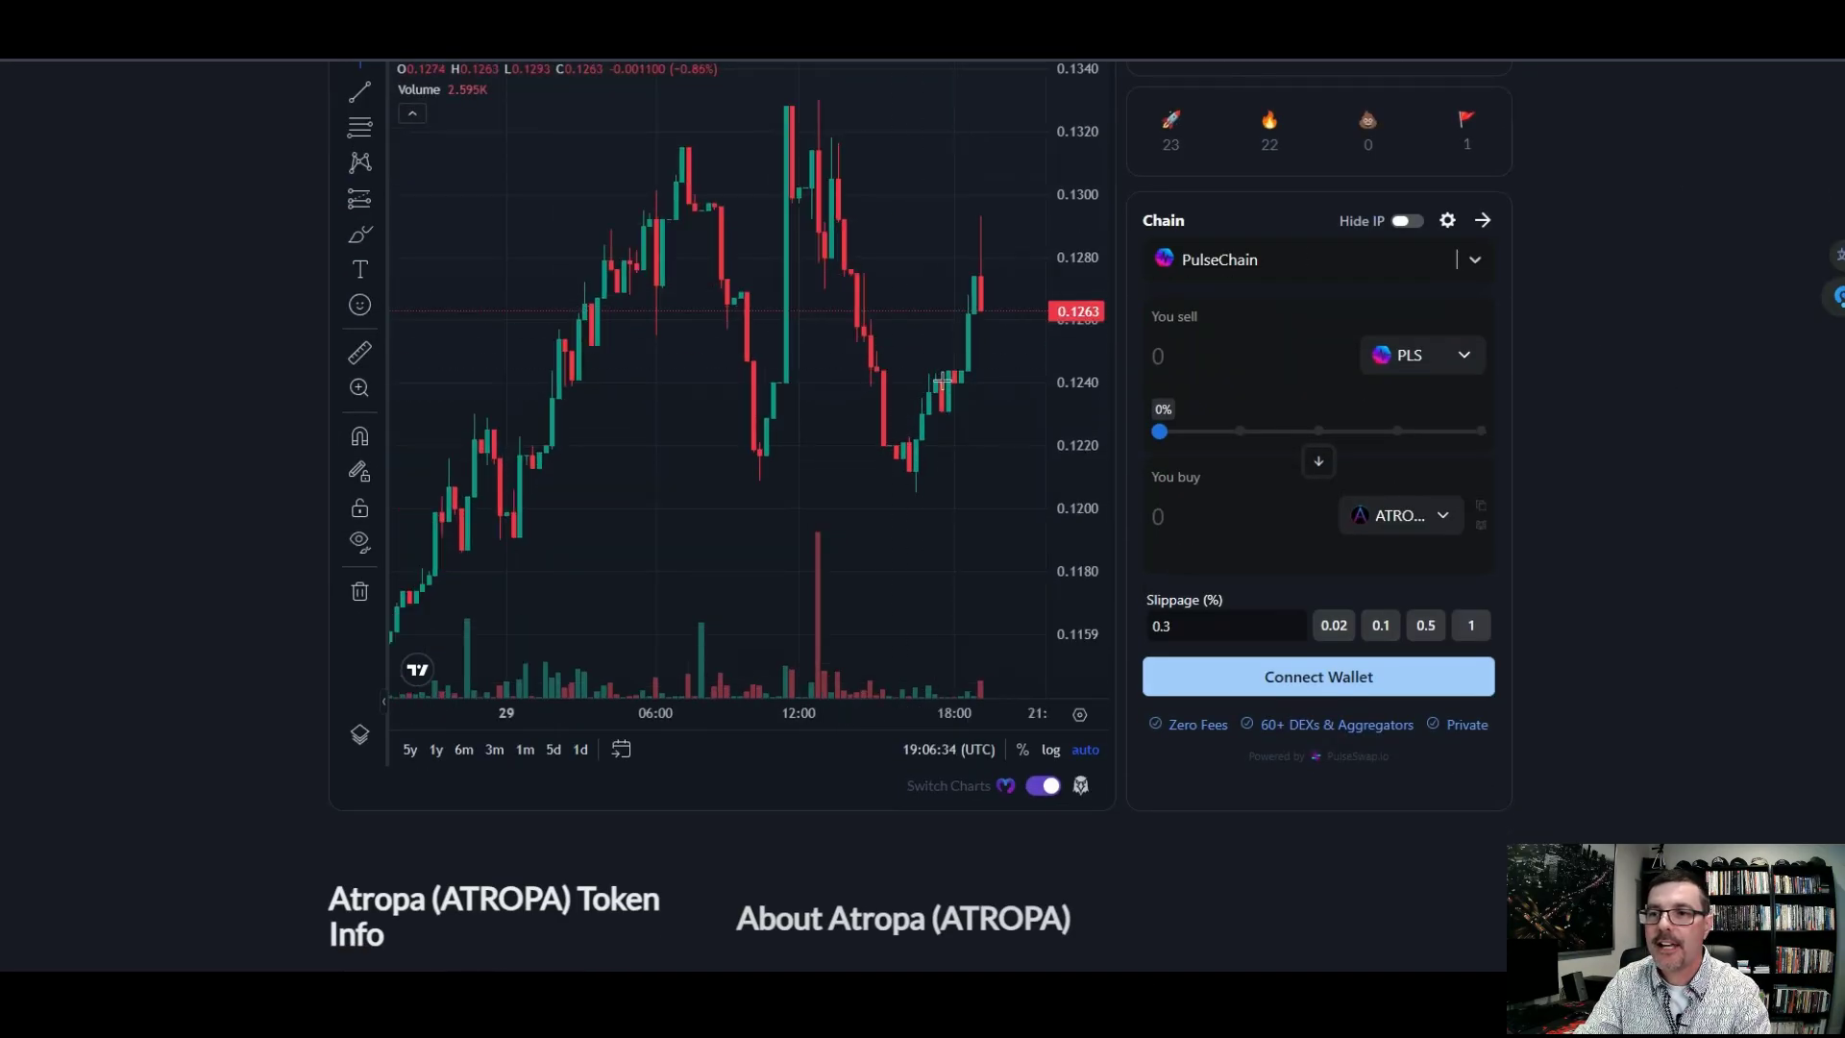